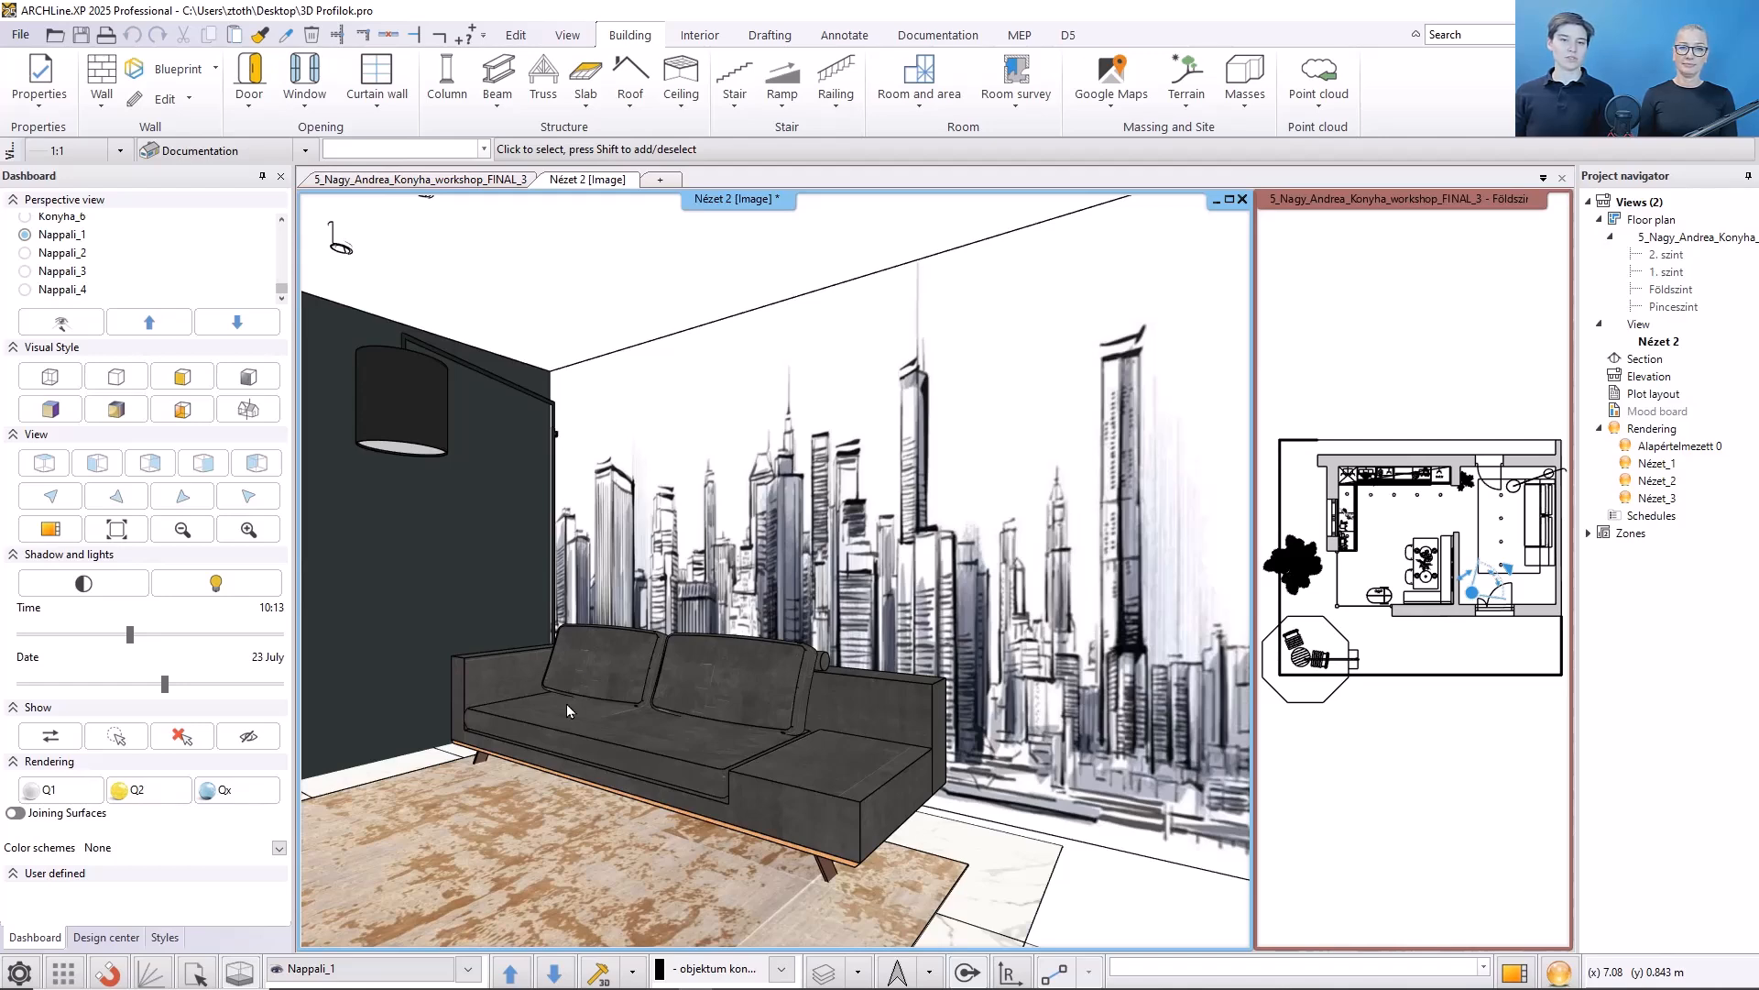
# - Hide the sofa in the 3D view
pyautogui.click(566, 705)
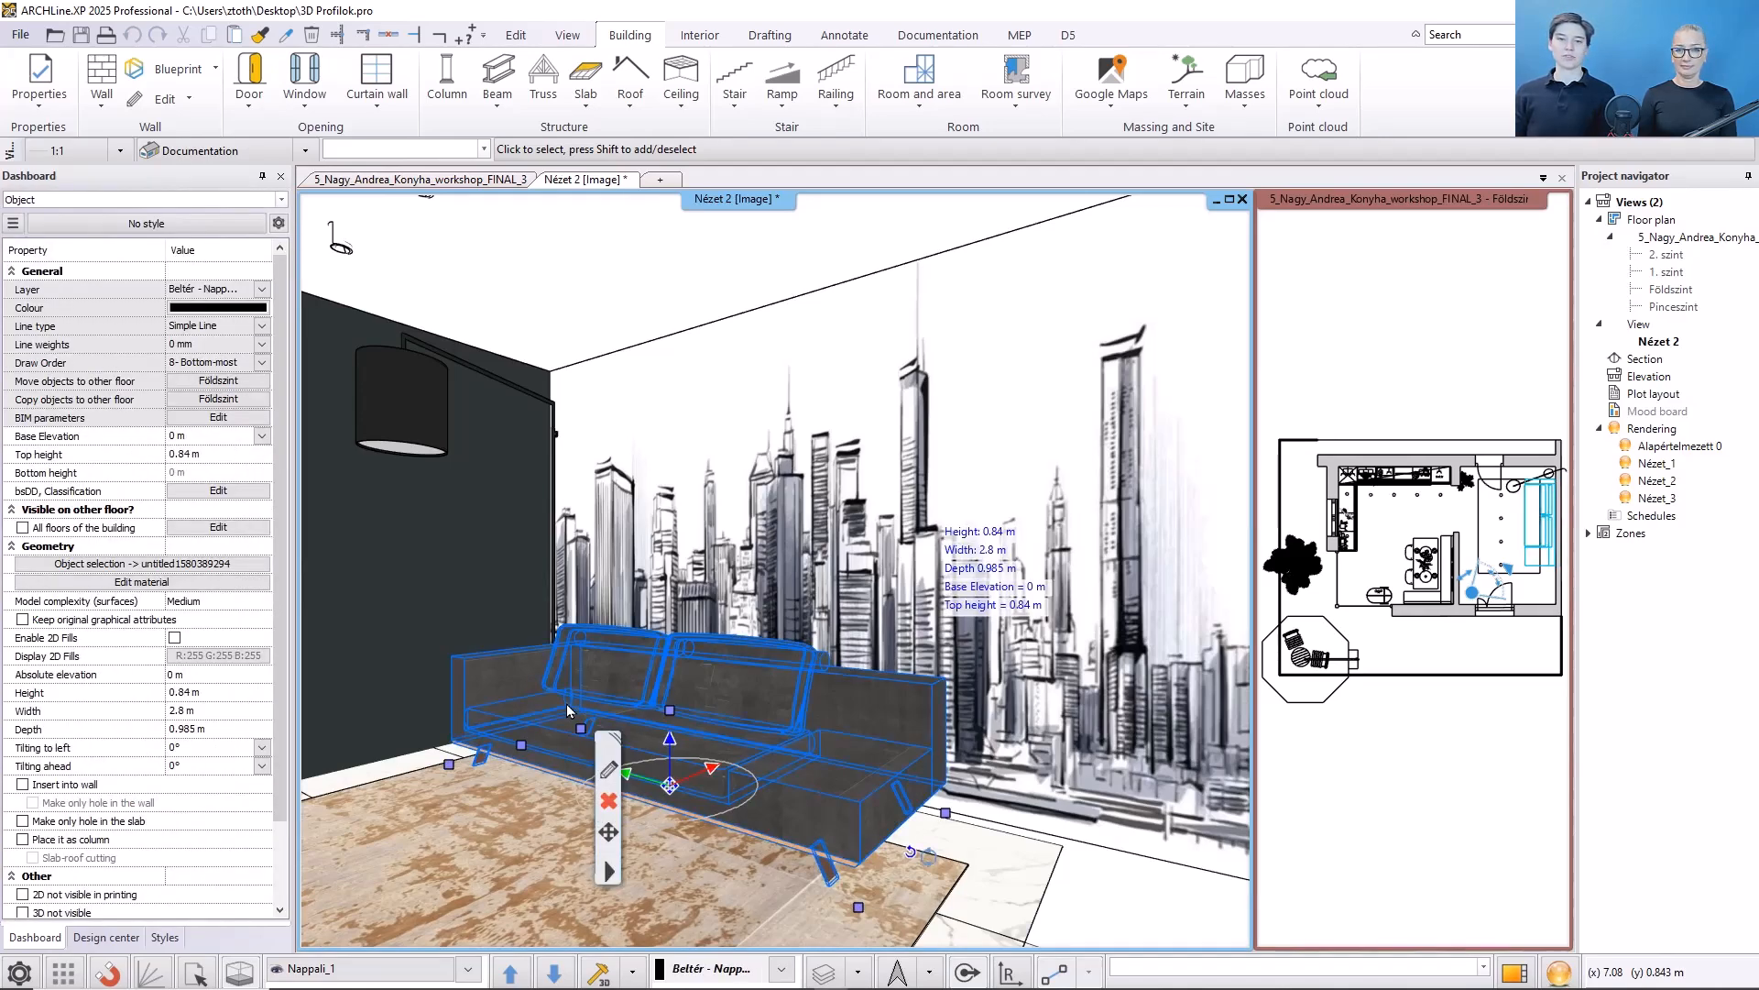
pyautogui.rightClick(569, 710)
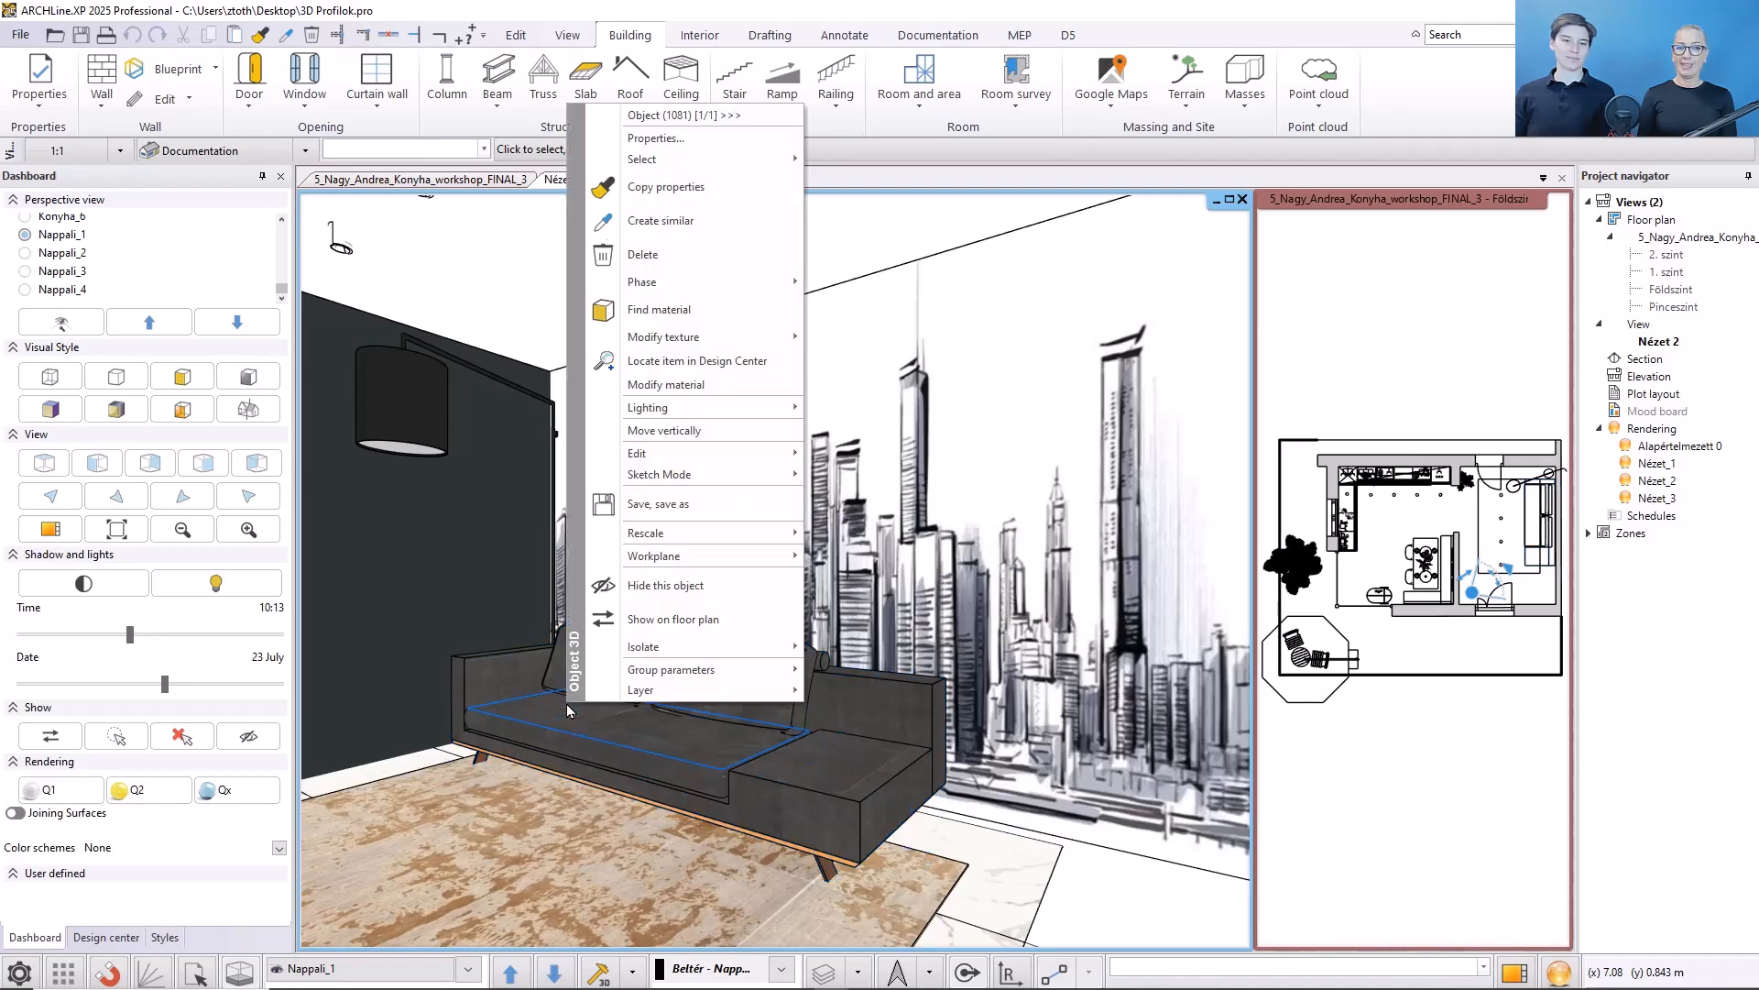
pyautogui.click(642, 589)
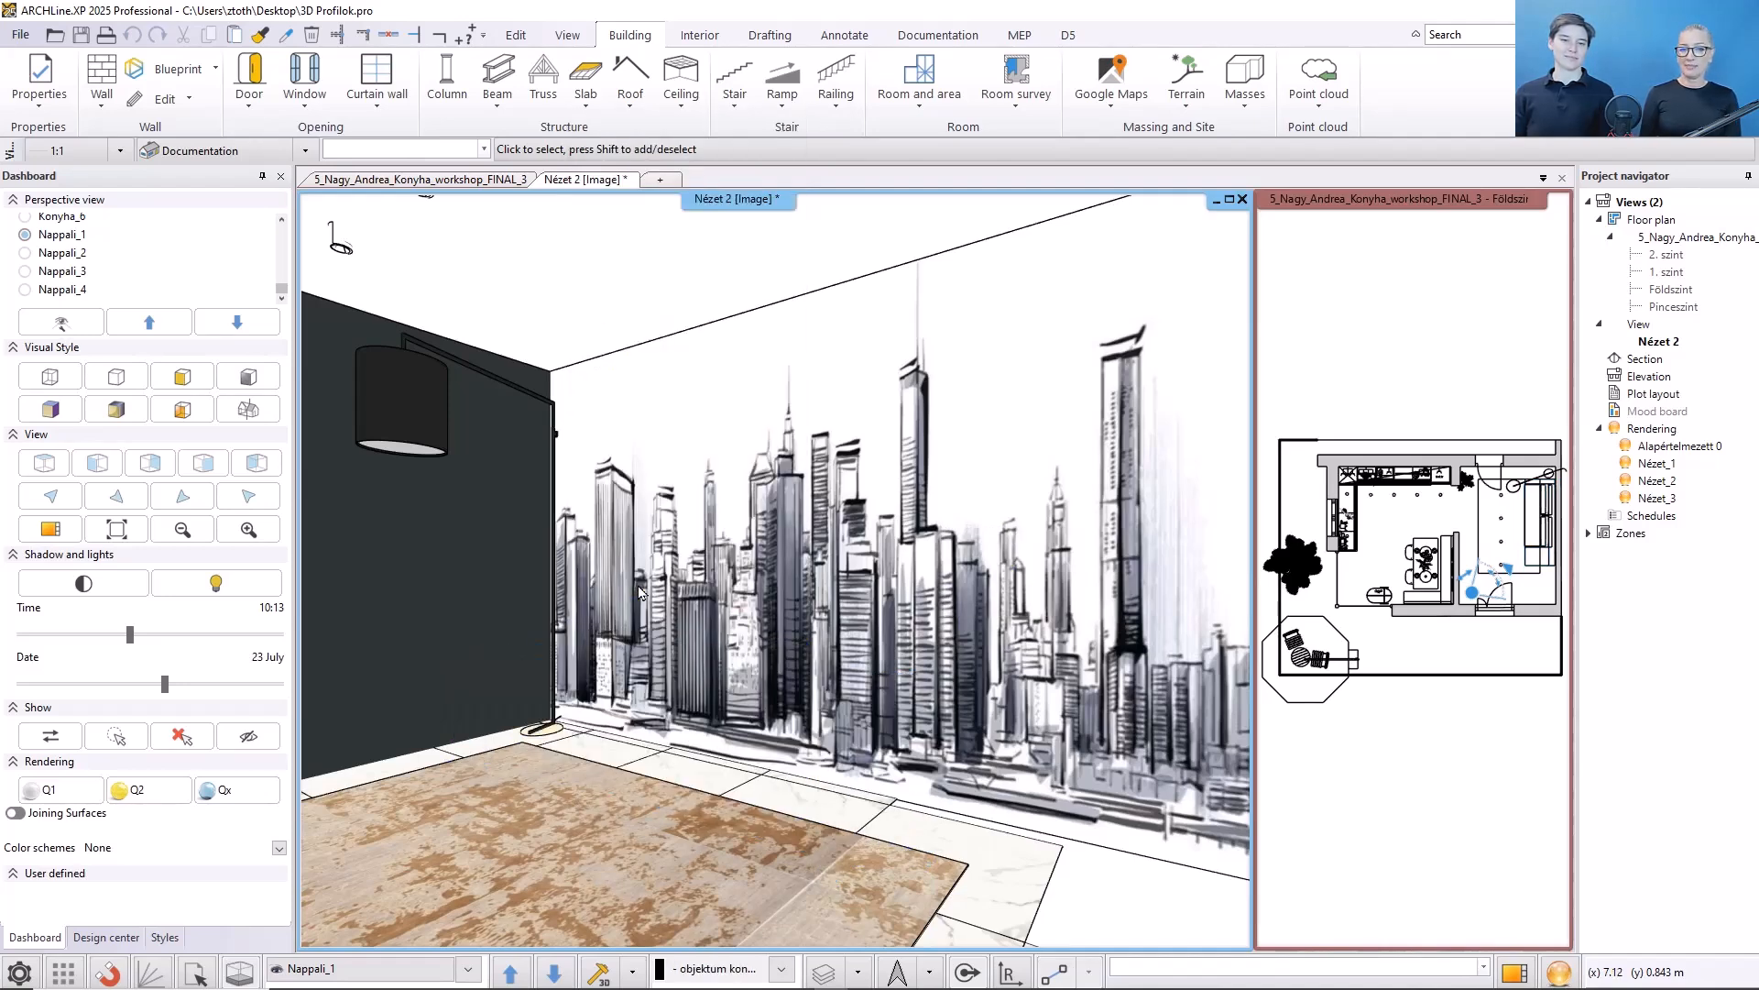
# - Draw a horizontal moulding about 4.46 m long along the living room's right wall on the ground floor plan
pyautogui.click(1328, 816)
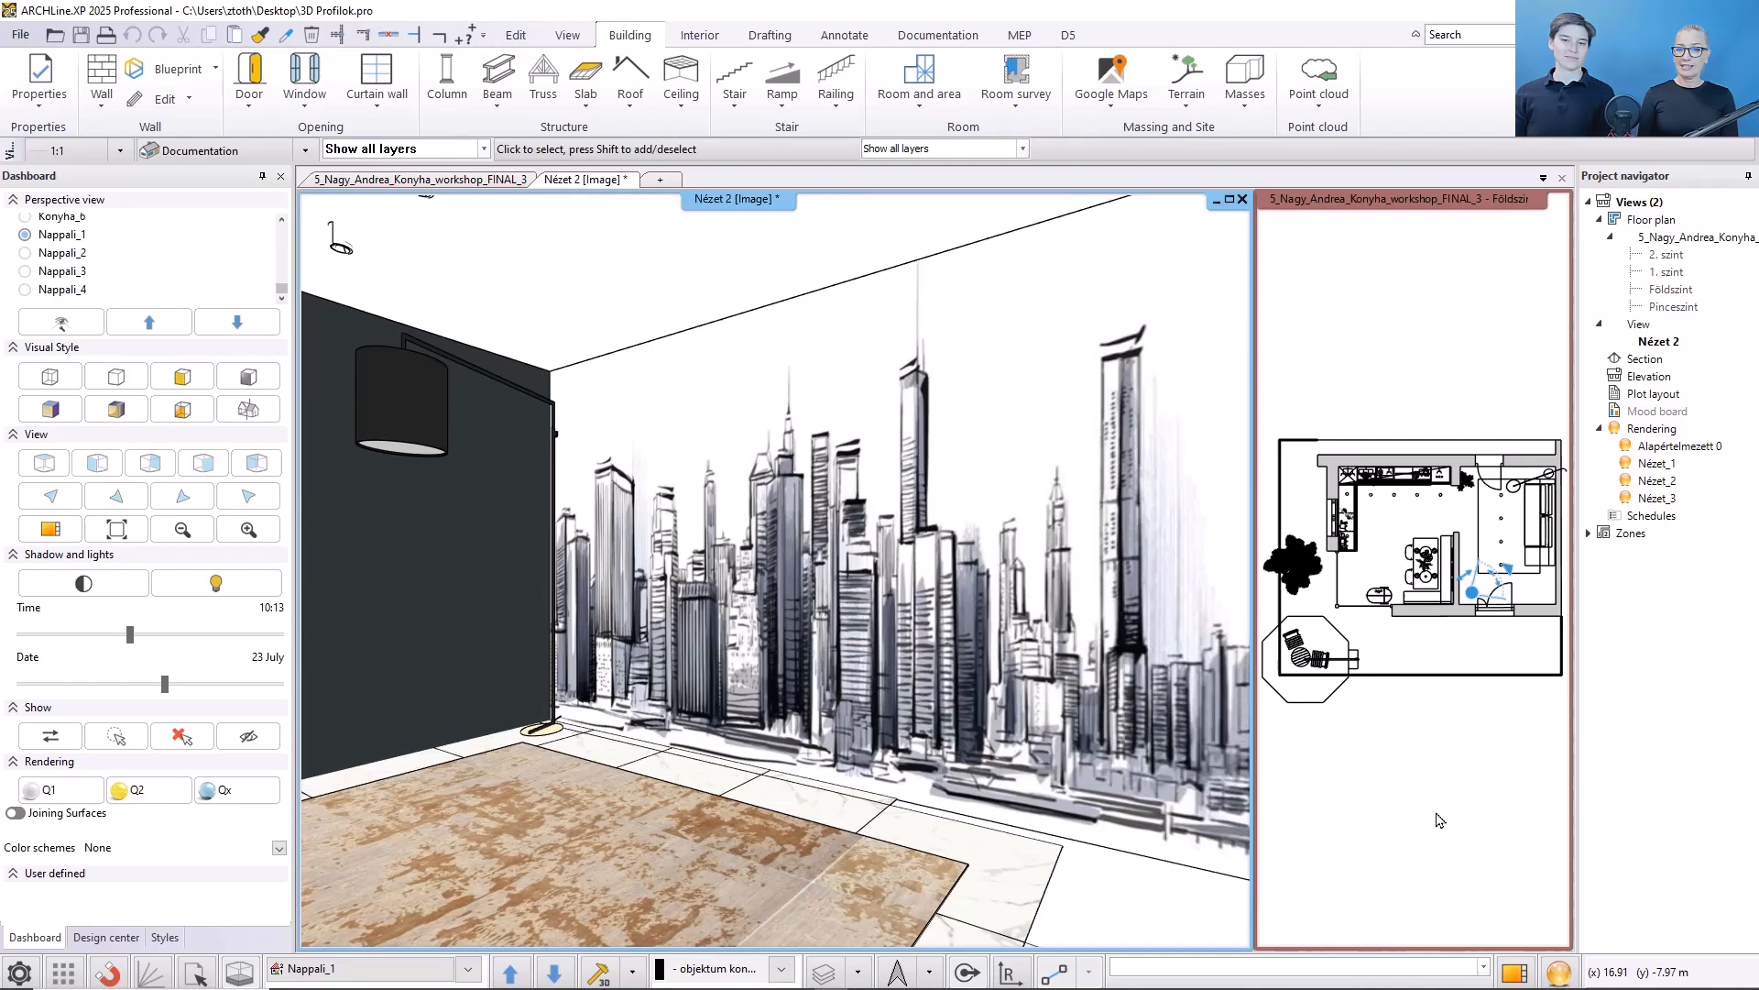
pyautogui.click(1512, 977)
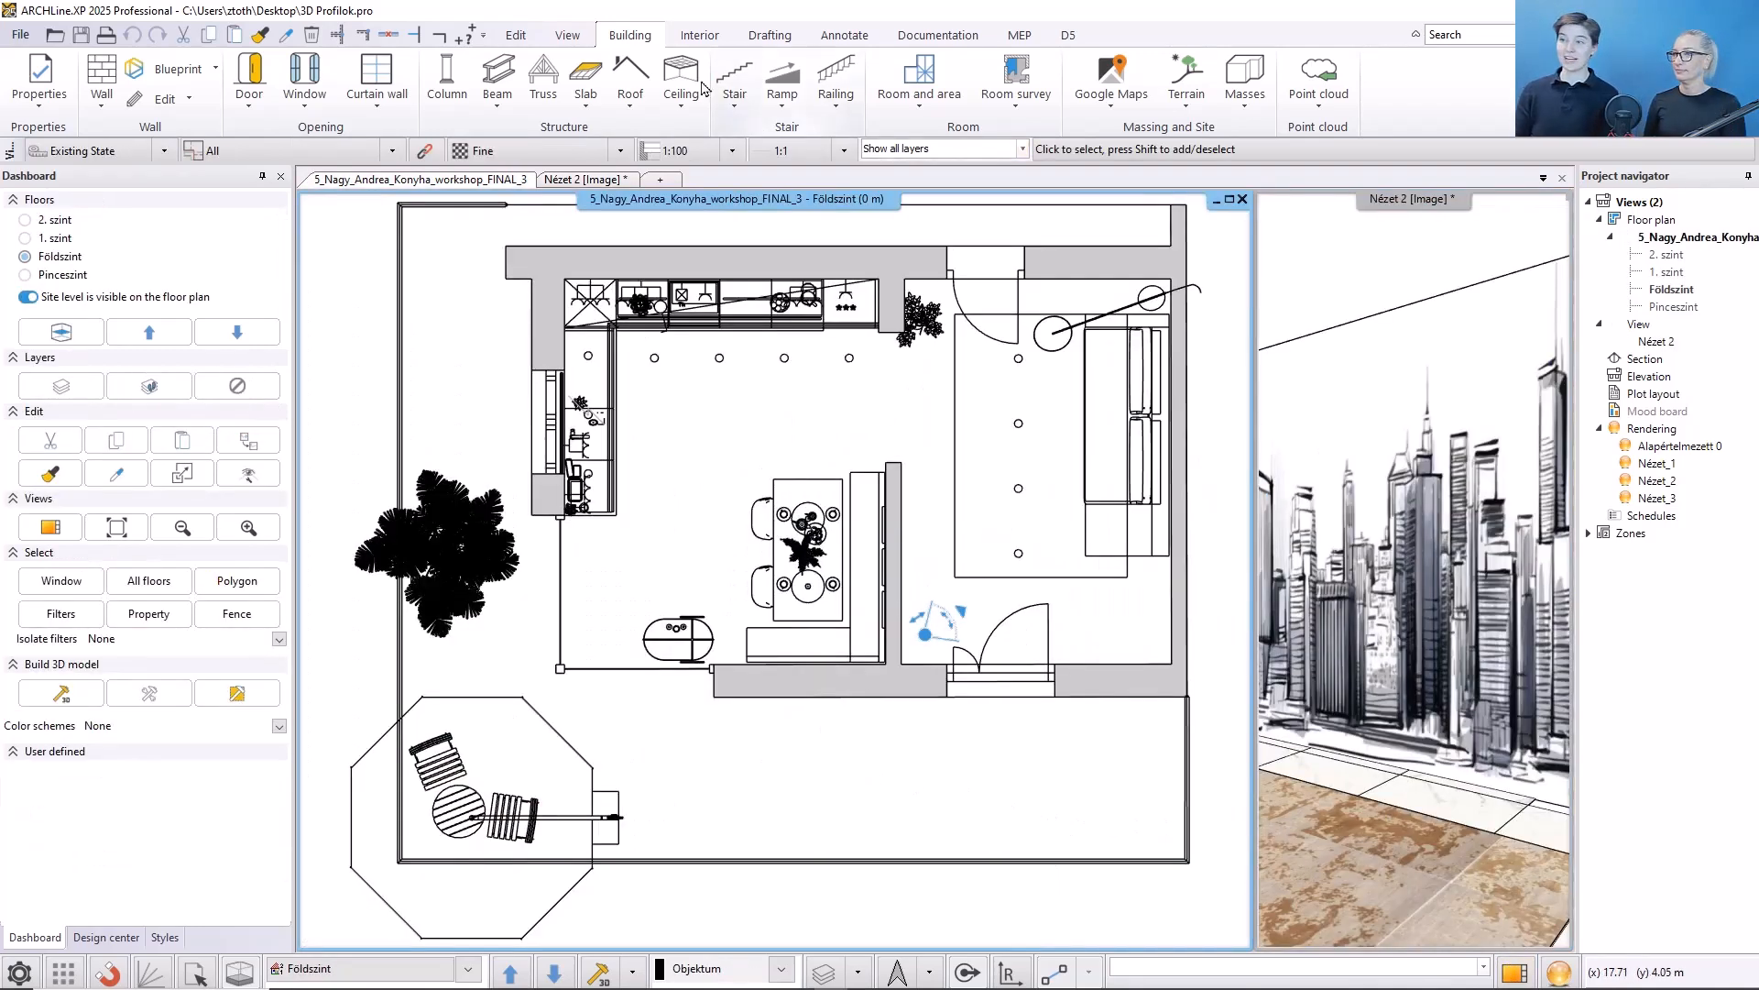
pyautogui.click(694, 41)
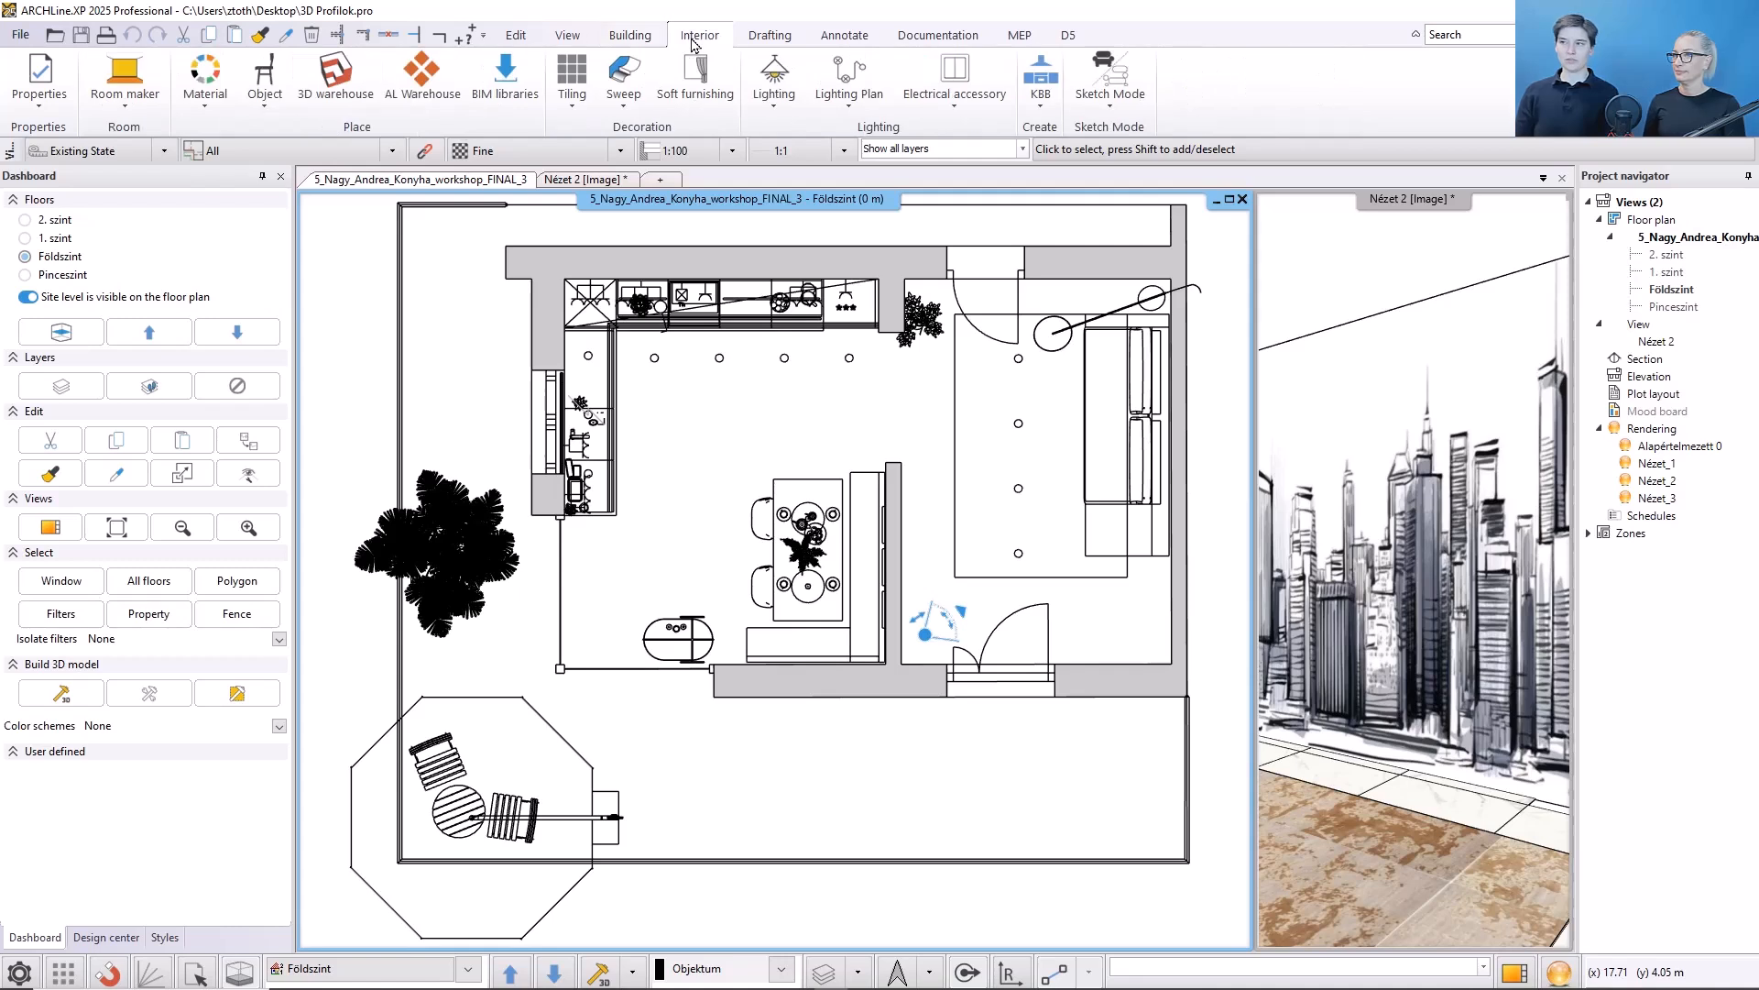
pyautogui.click(638, 108)
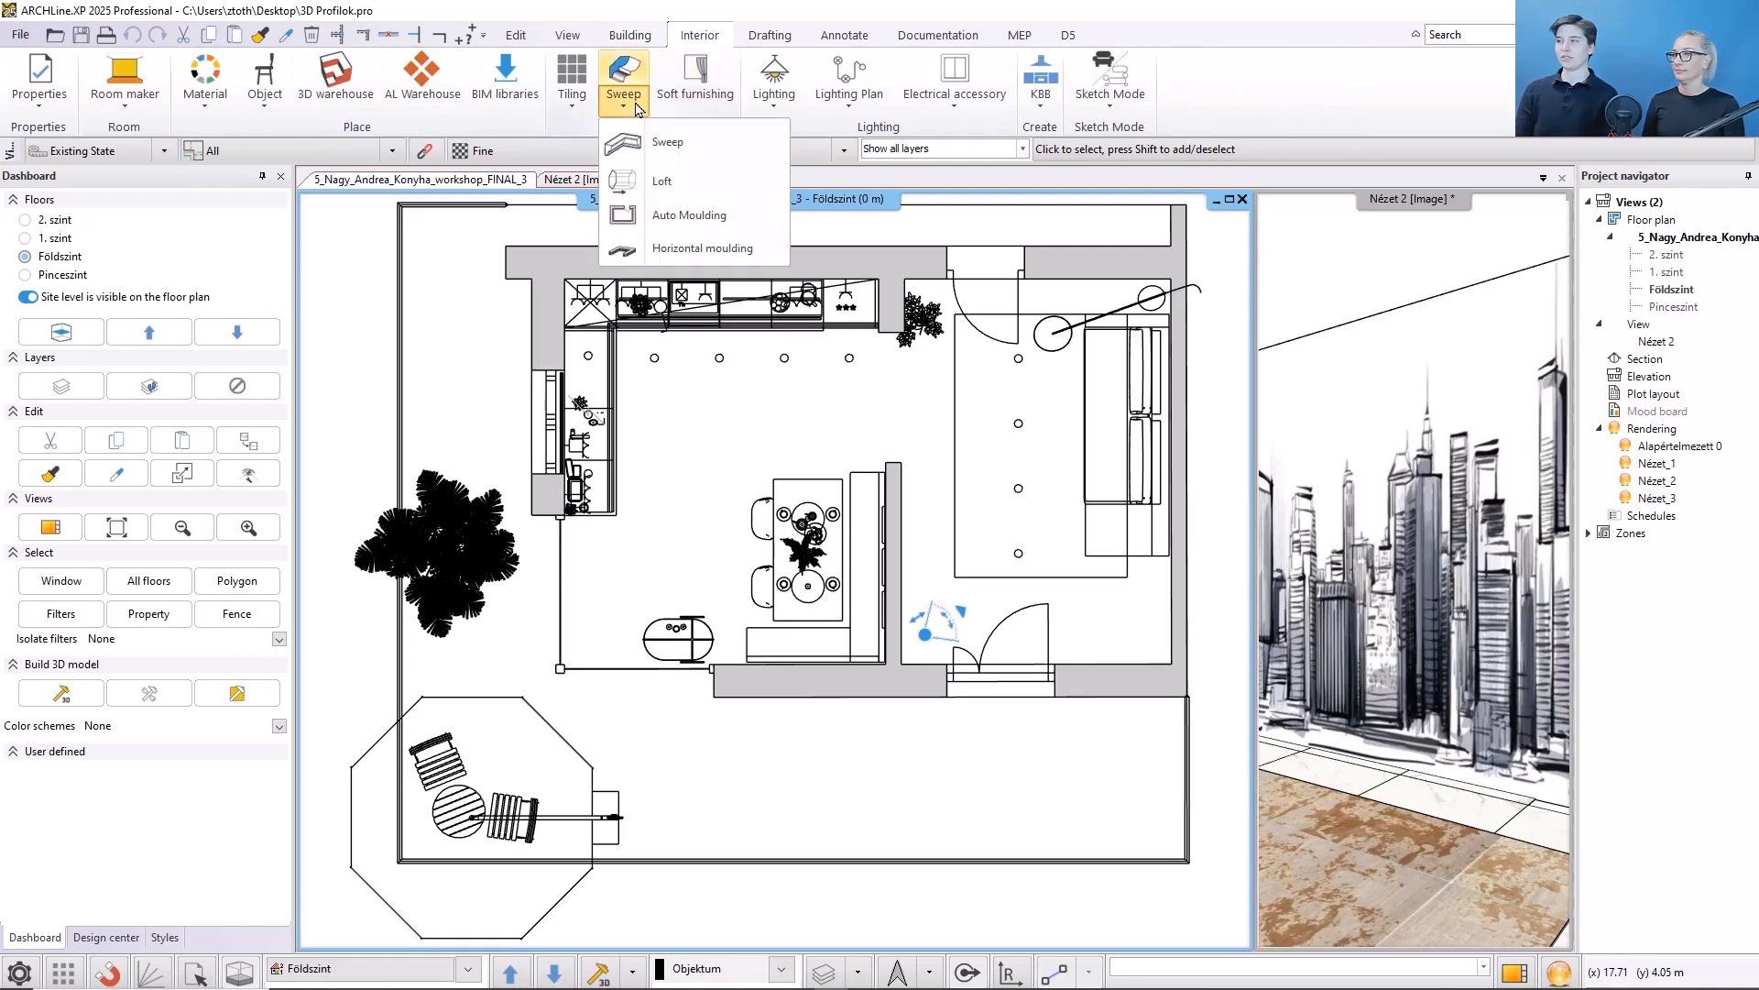
pyautogui.click(637, 251)
pyautogui.moveTo(1103, 574); pyautogui.dragTo(885, 609, button='middle')
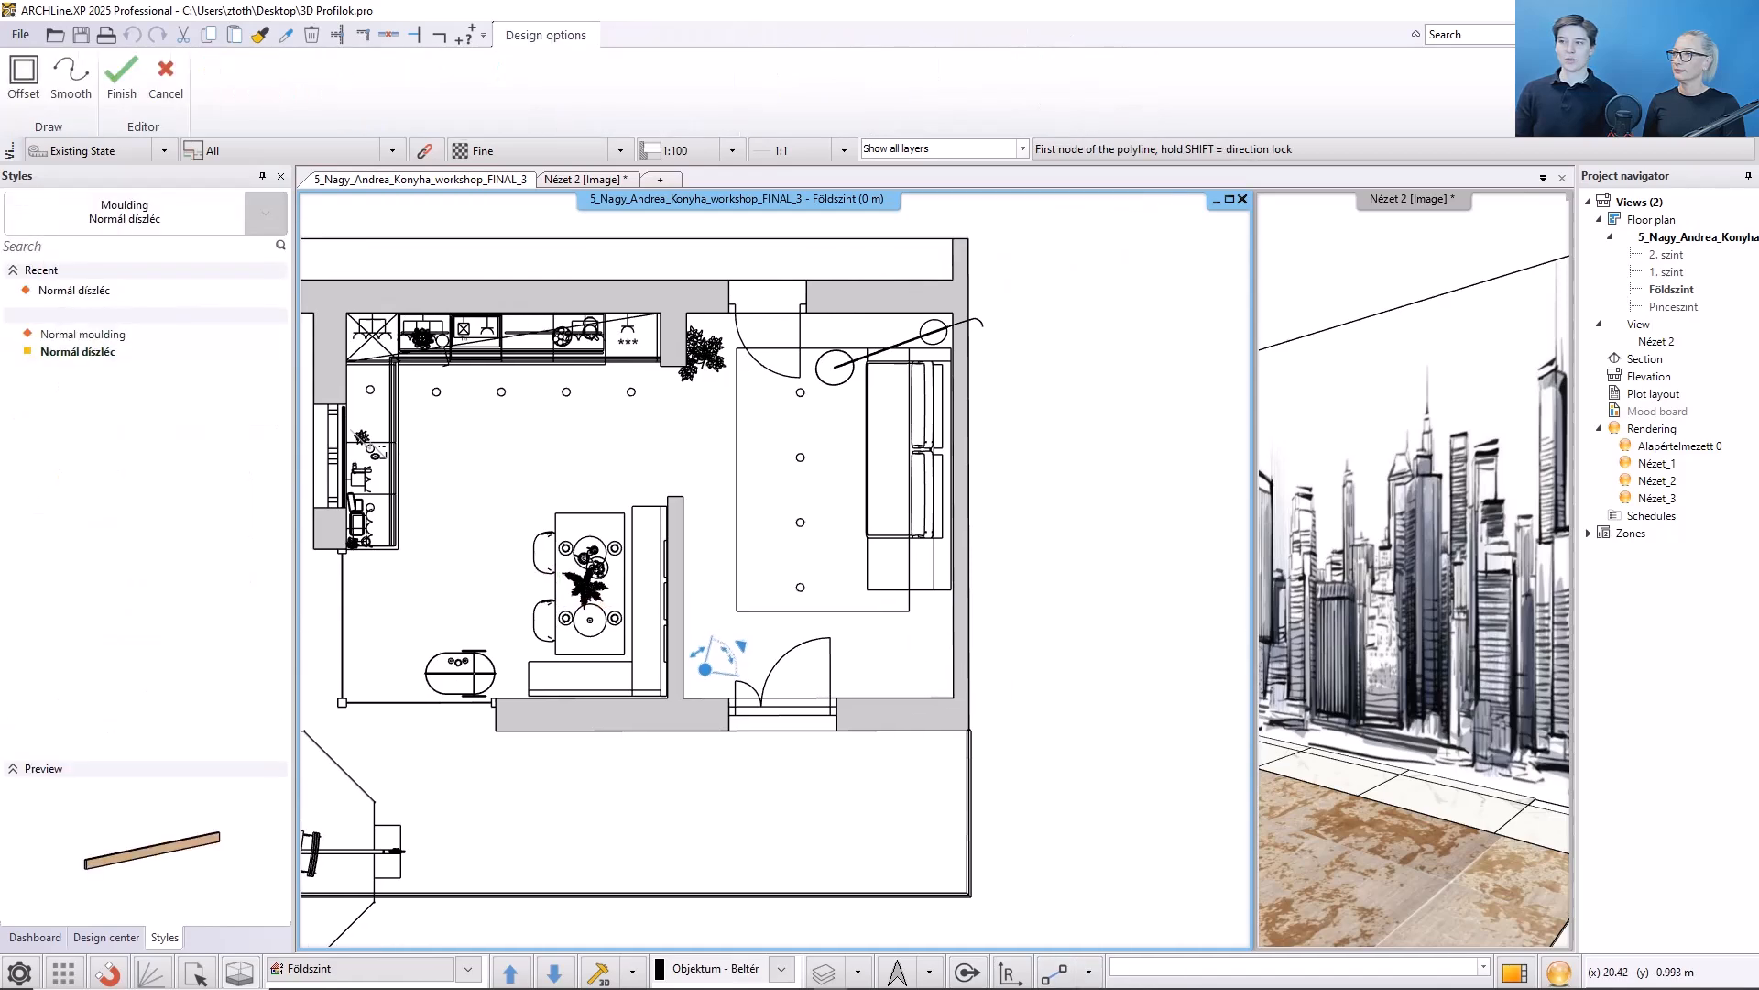
pyautogui.moveTo(979, 805); pyautogui.dragTo(920, 830, button='middle')
pyautogui.scroll(4, 921, 830)
pyautogui.click(864, 625)
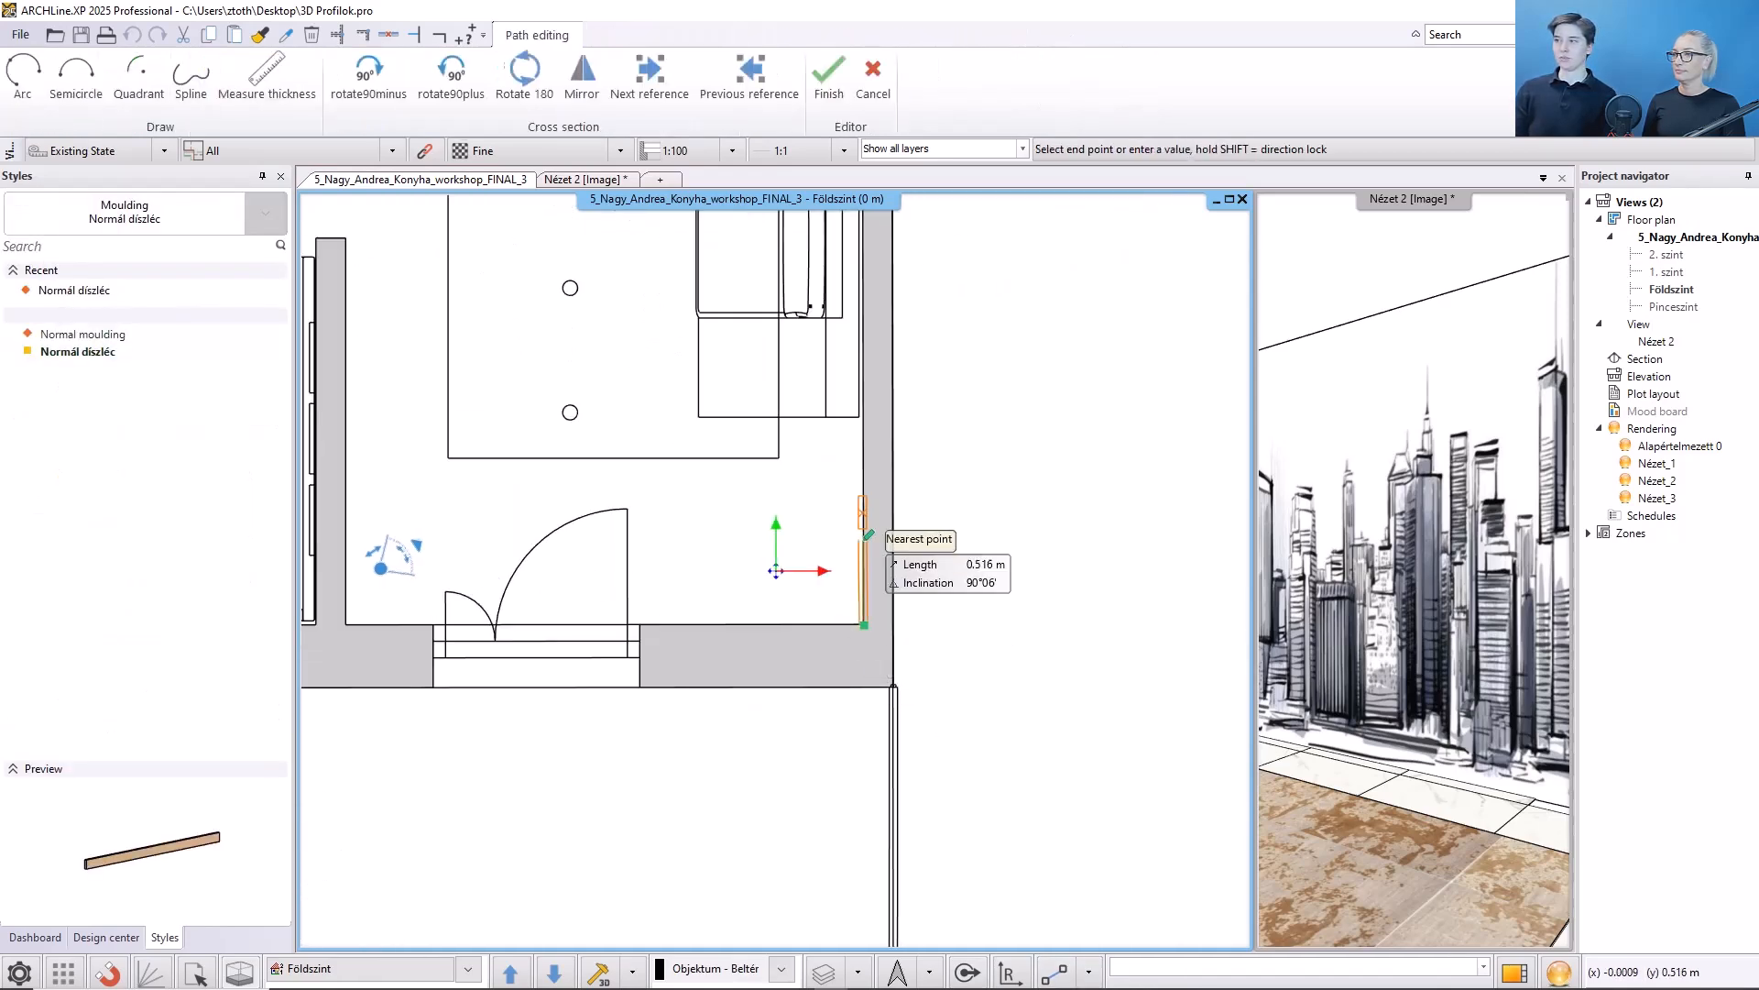
pyautogui.moveTo(864, 357); pyautogui.dragTo(778, 845, button='middle')
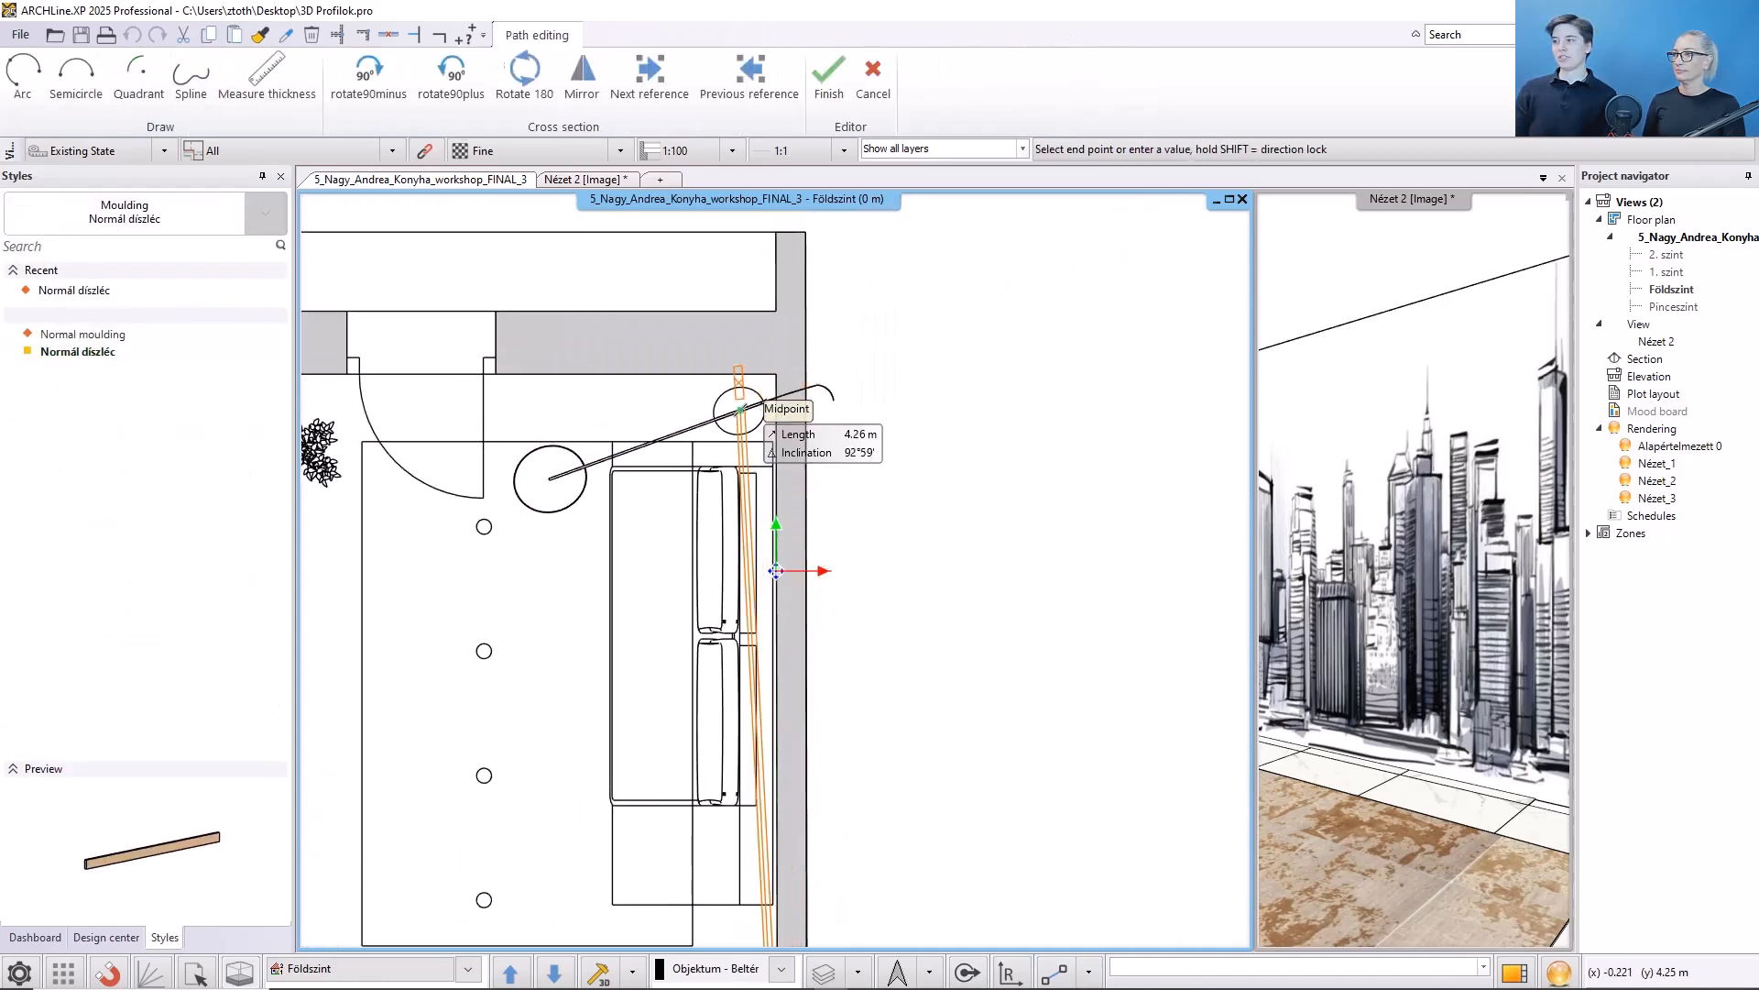
pyautogui.press('shift')
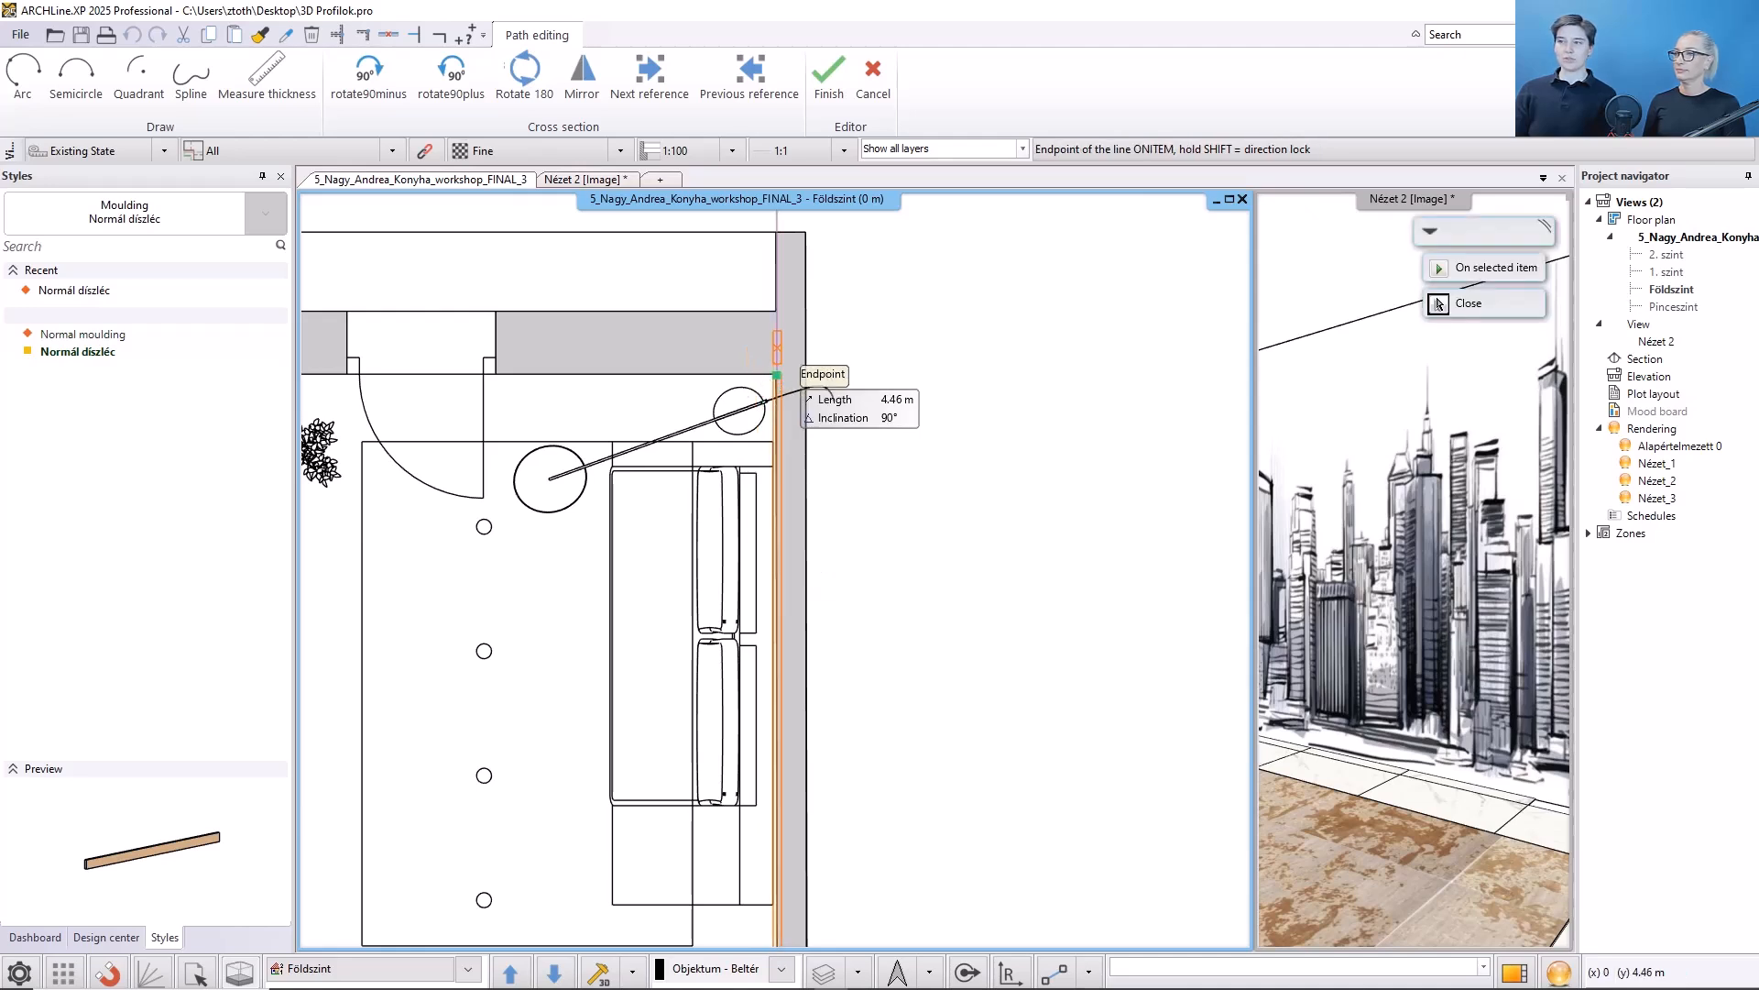
pyautogui.click(778, 376)
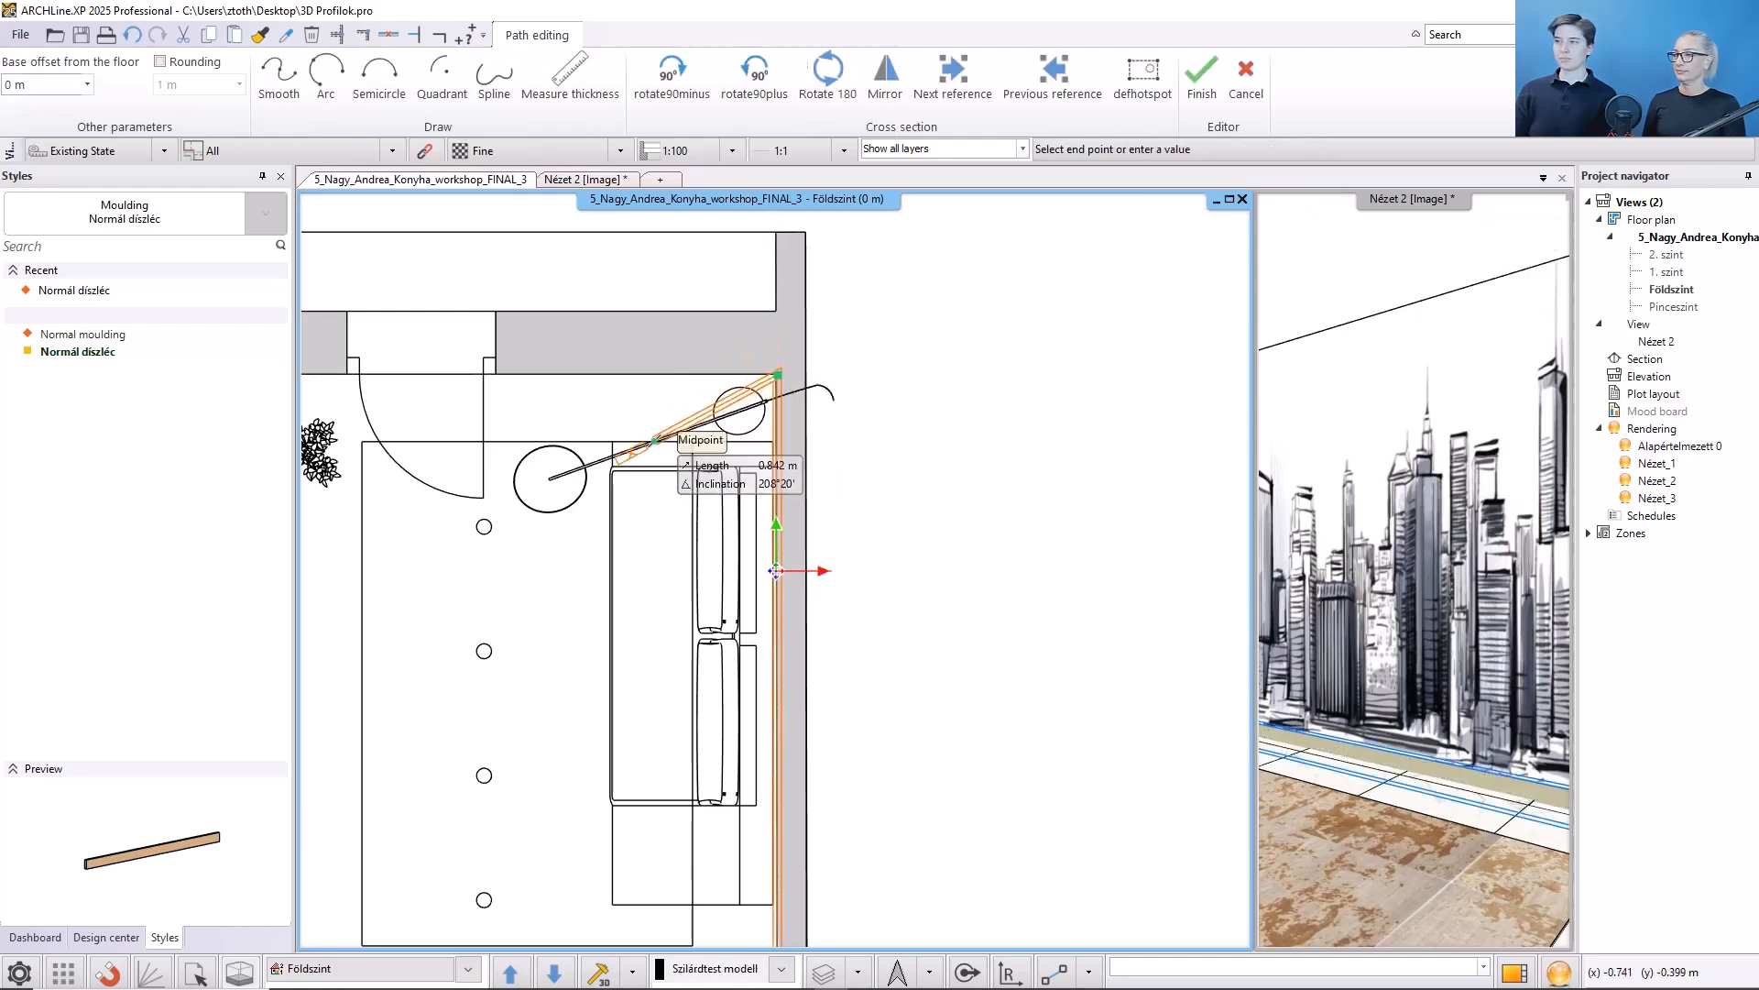
pyautogui.press('Escape')
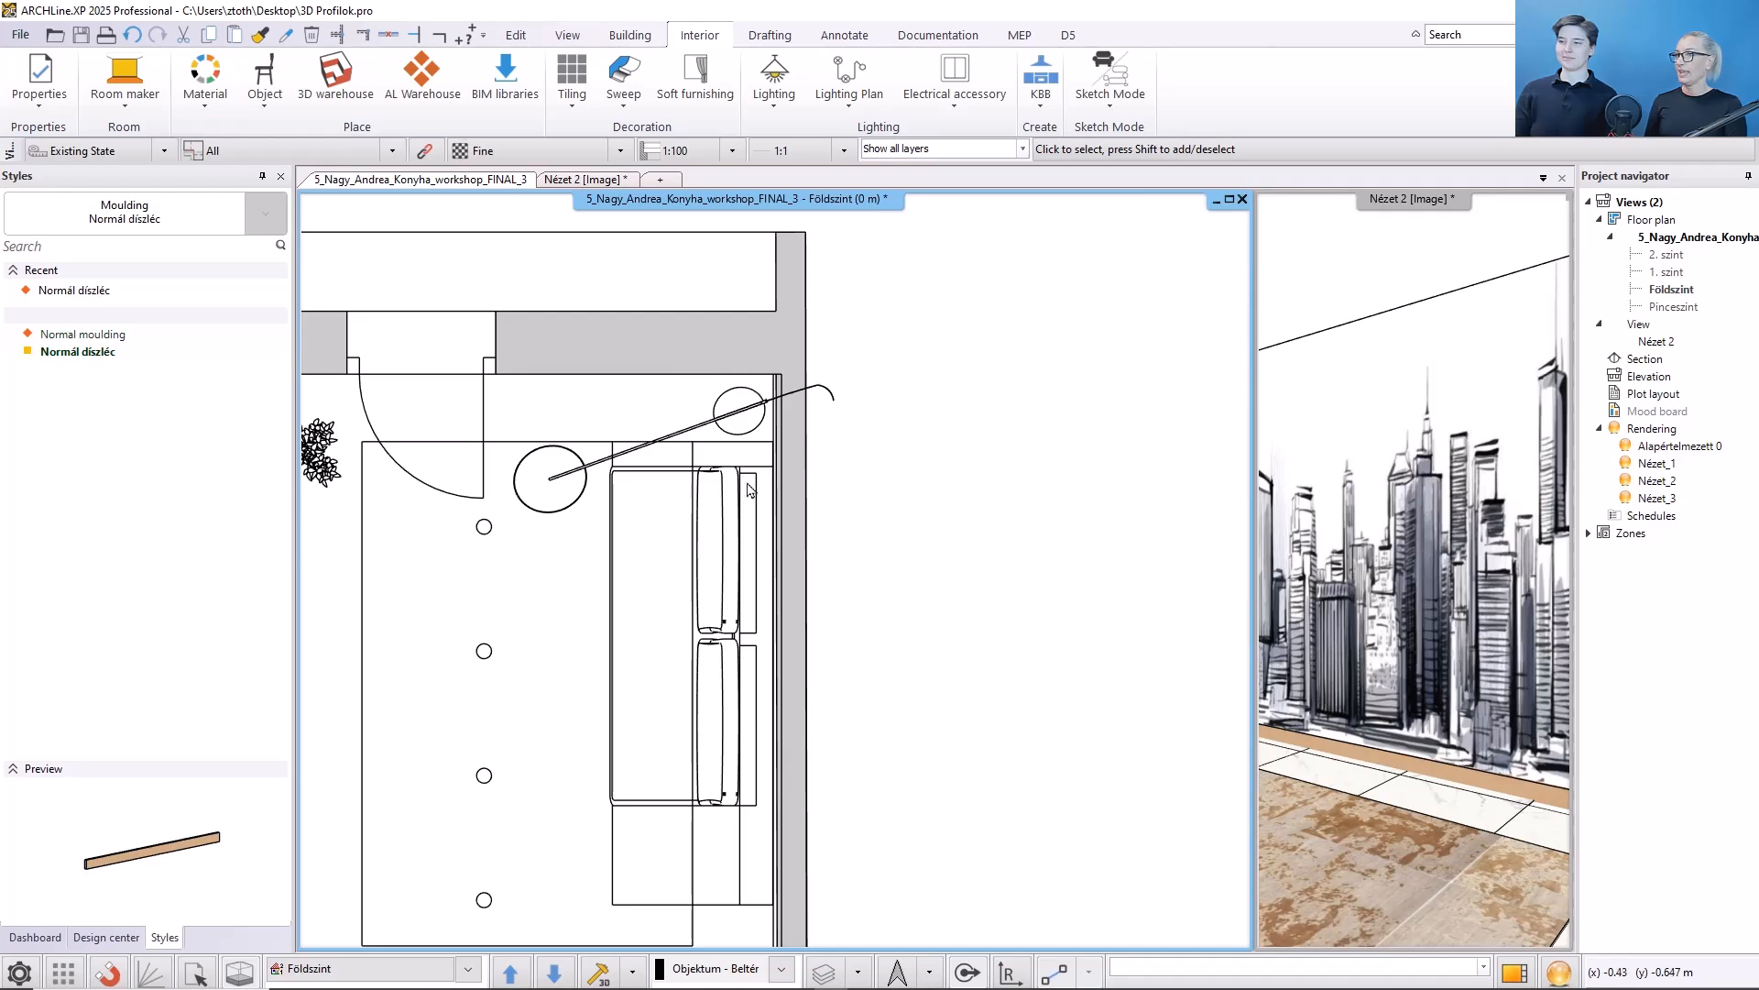
# - Choose a new reference point for the moulding at the endpoint of its bottom edge in the 3D view
pyautogui.click(1344, 822)
pyautogui.click(1516, 970)
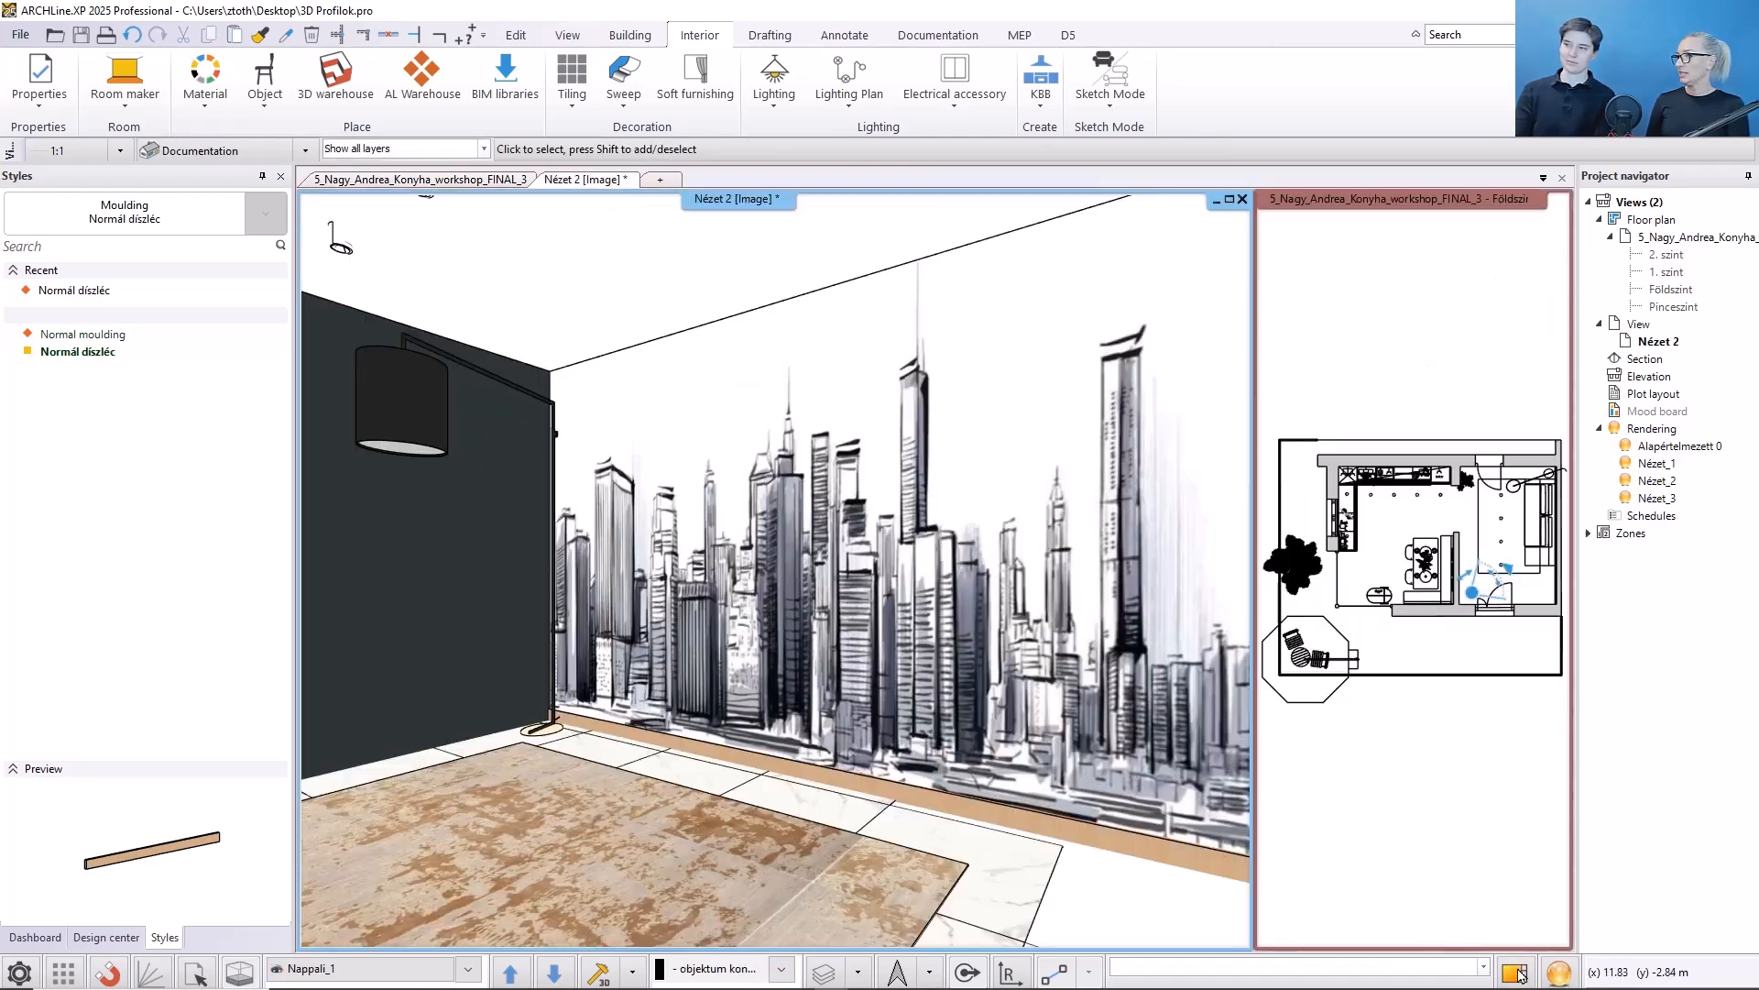
pyautogui.scroll(5, 844, 747)
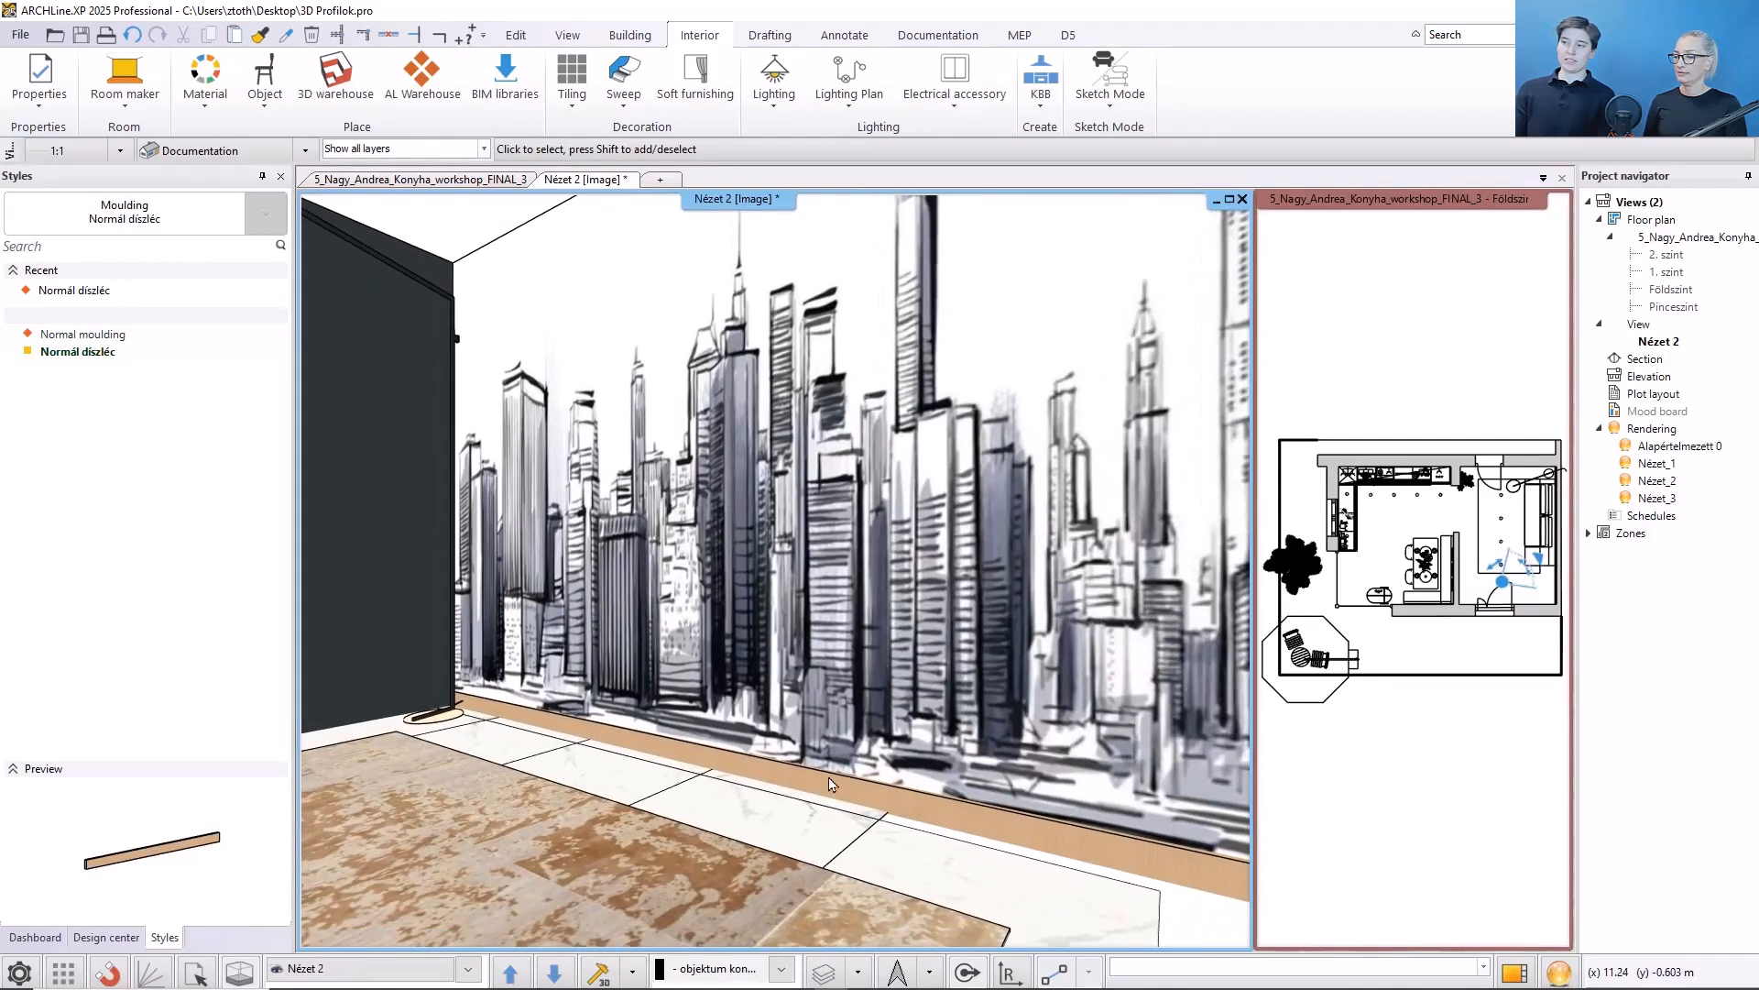
pyautogui.click(831, 784)
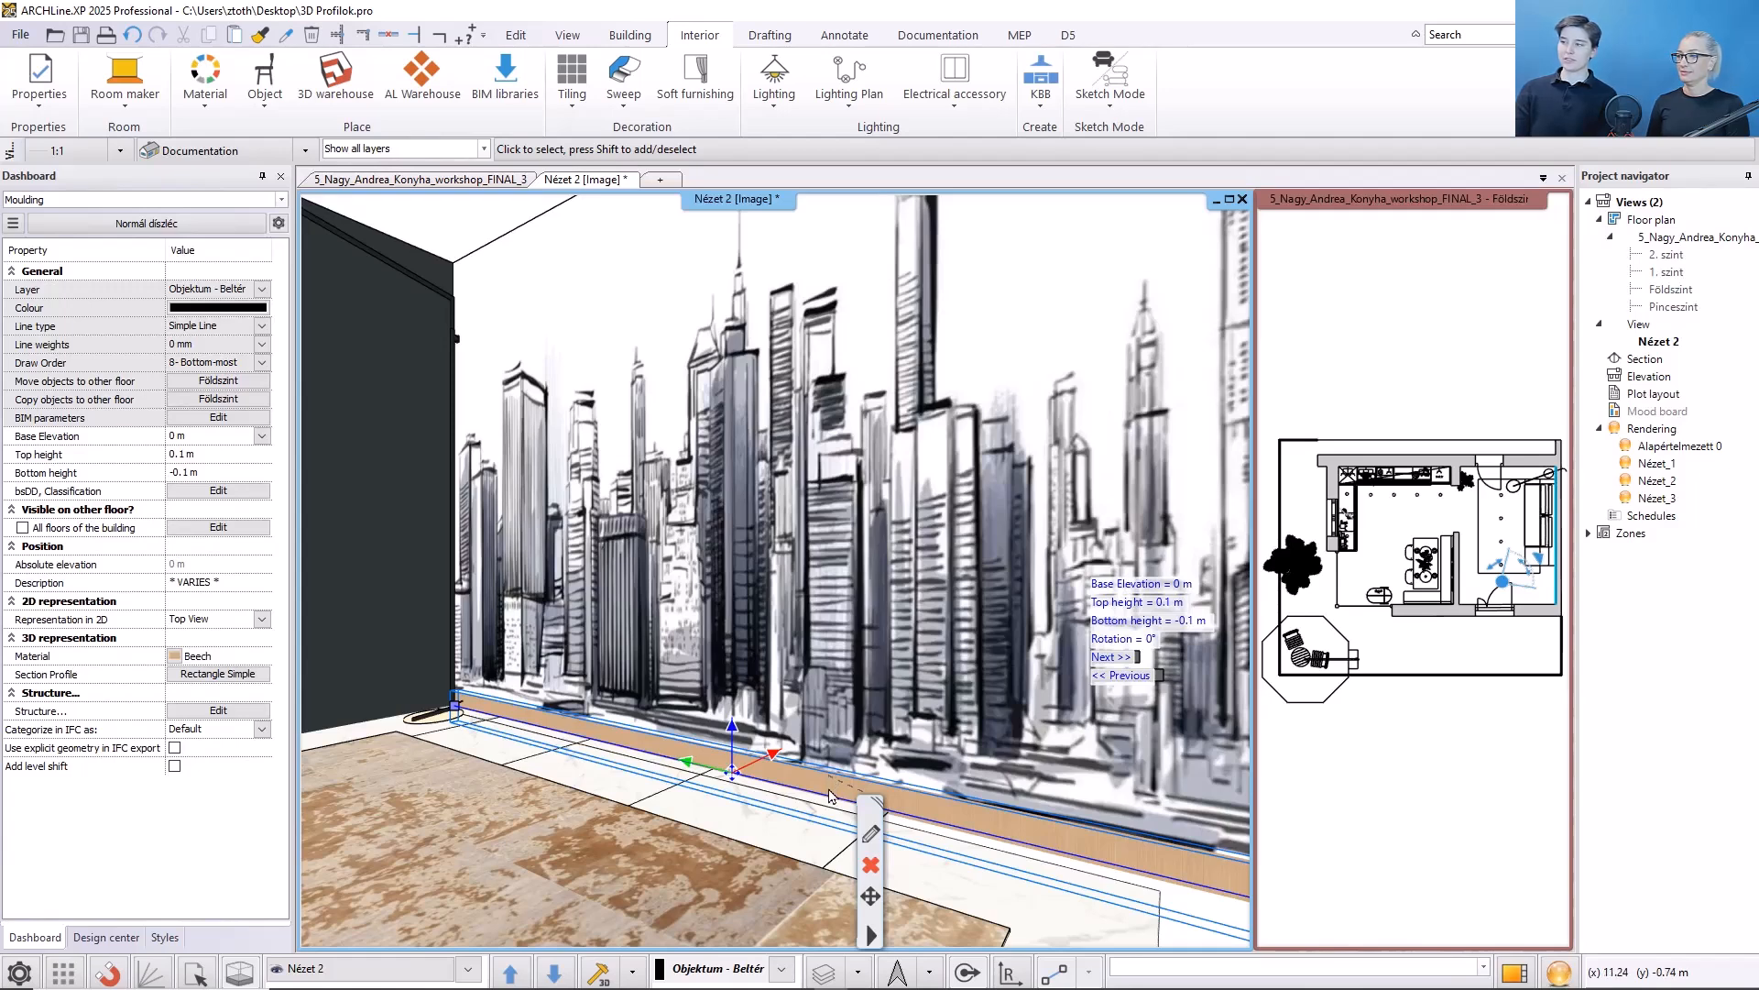
pyautogui.moveTo(826, 822)
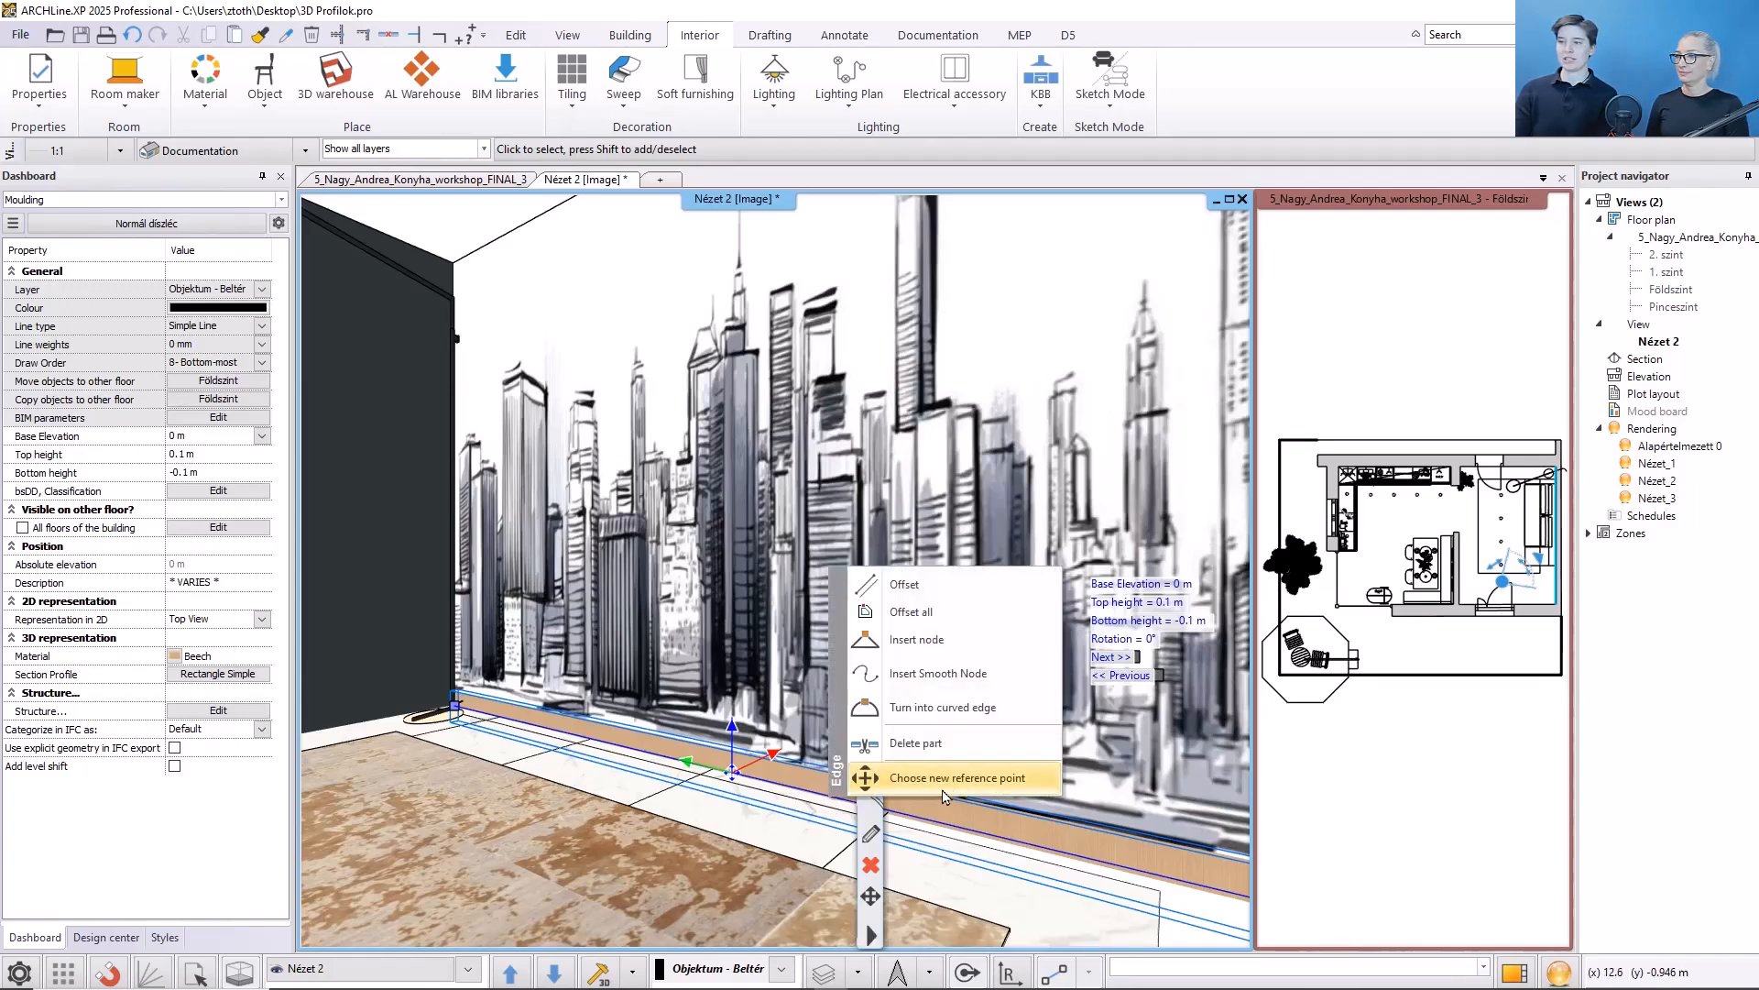
pyautogui.click(865, 777)
pyautogui.scroll(3, 856, 840)
pyautogui.moveTo(864, 869); pyautogui.dragTo(811, 684, button='middle')
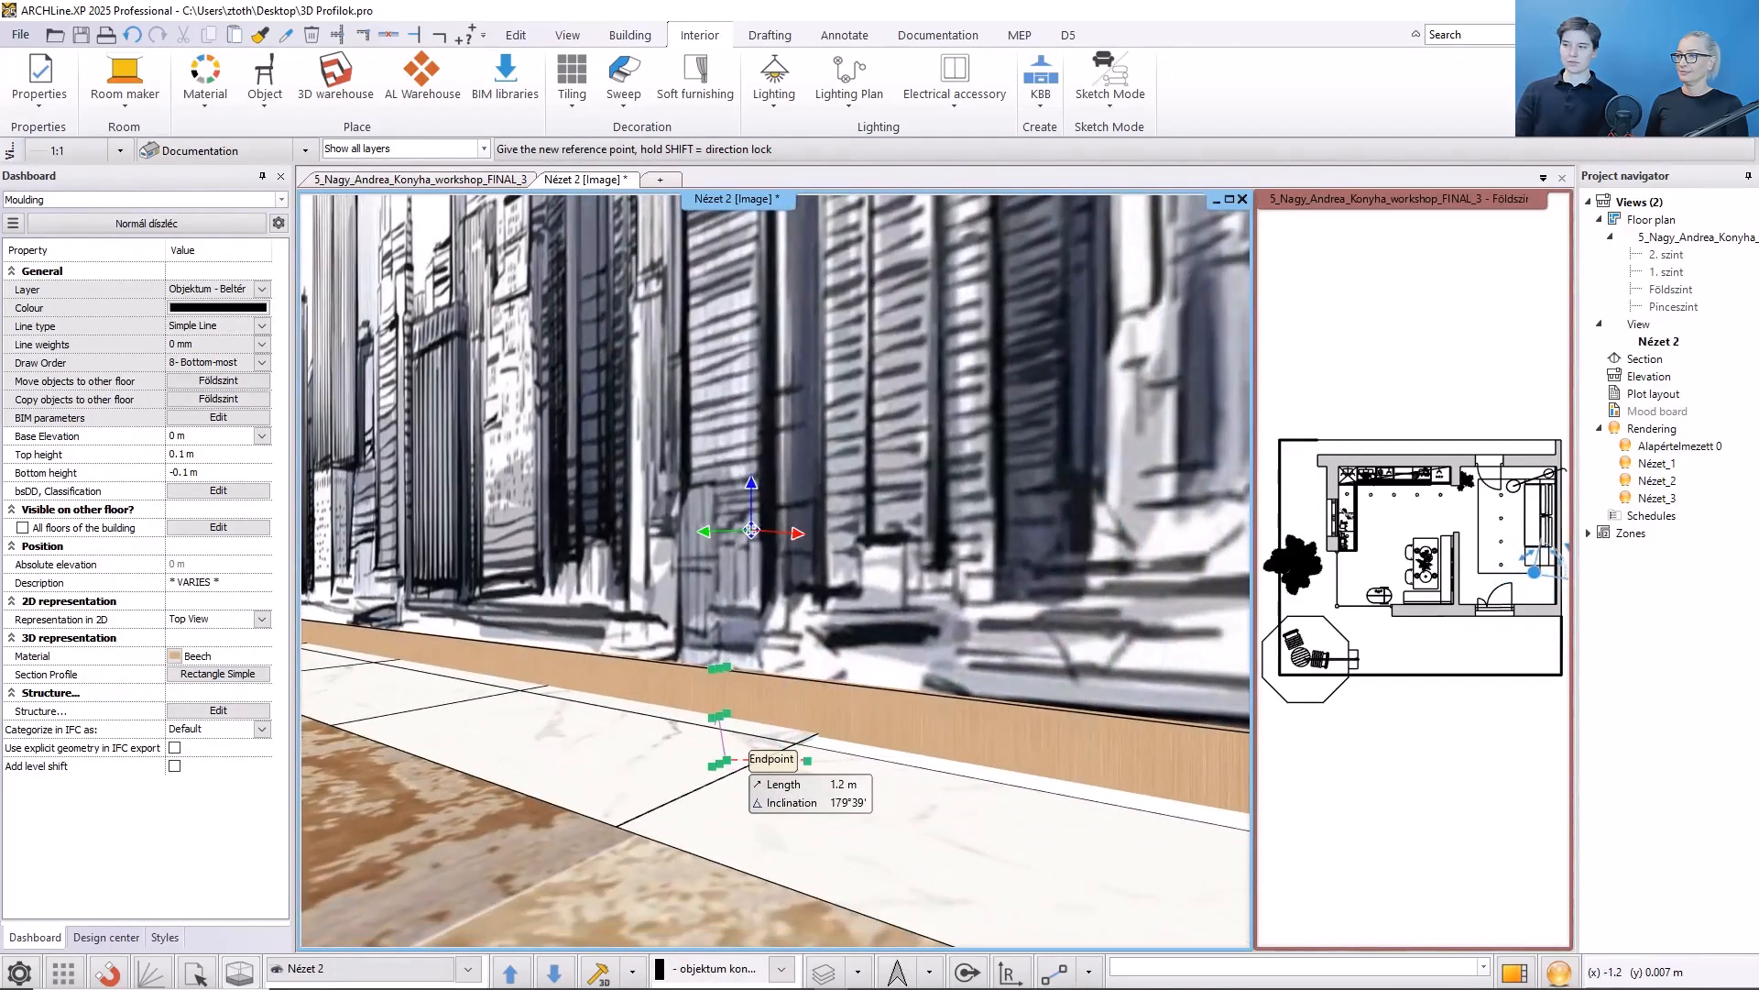
pyautogui.click(726, 761)
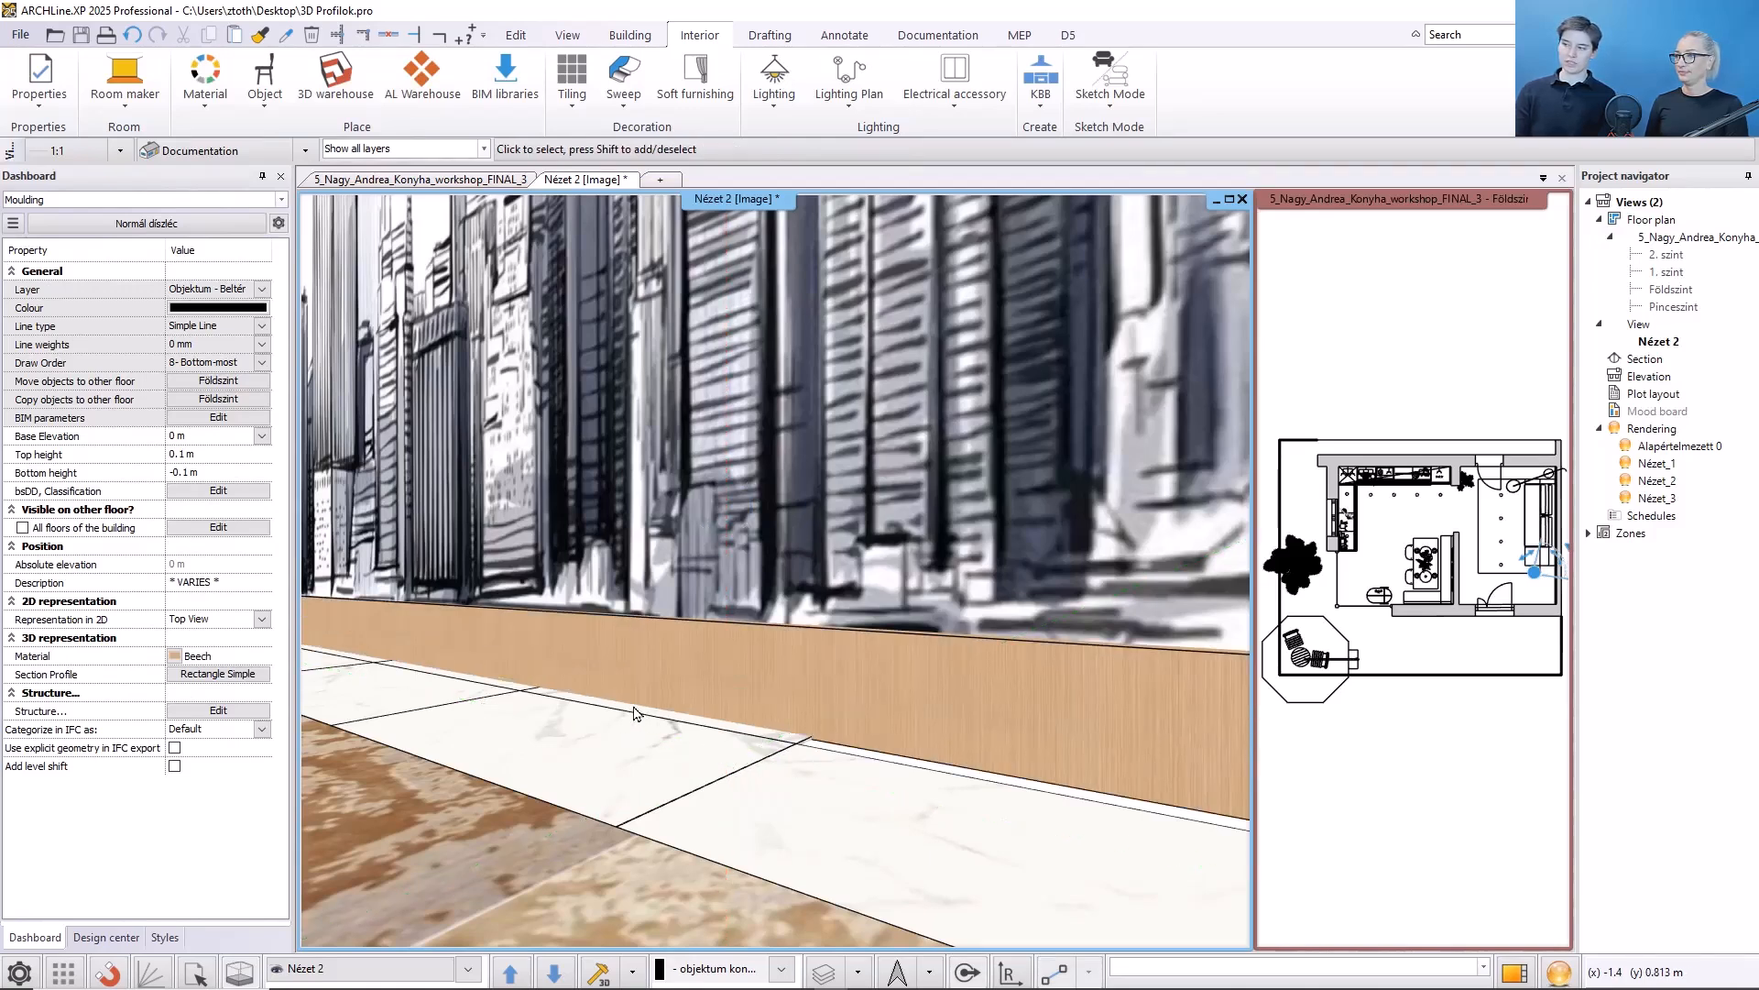
# - Set the moulding's section profile width to 0,02 m and height to 0,05 m
pyautogui.scroll(-4, 637, 714)
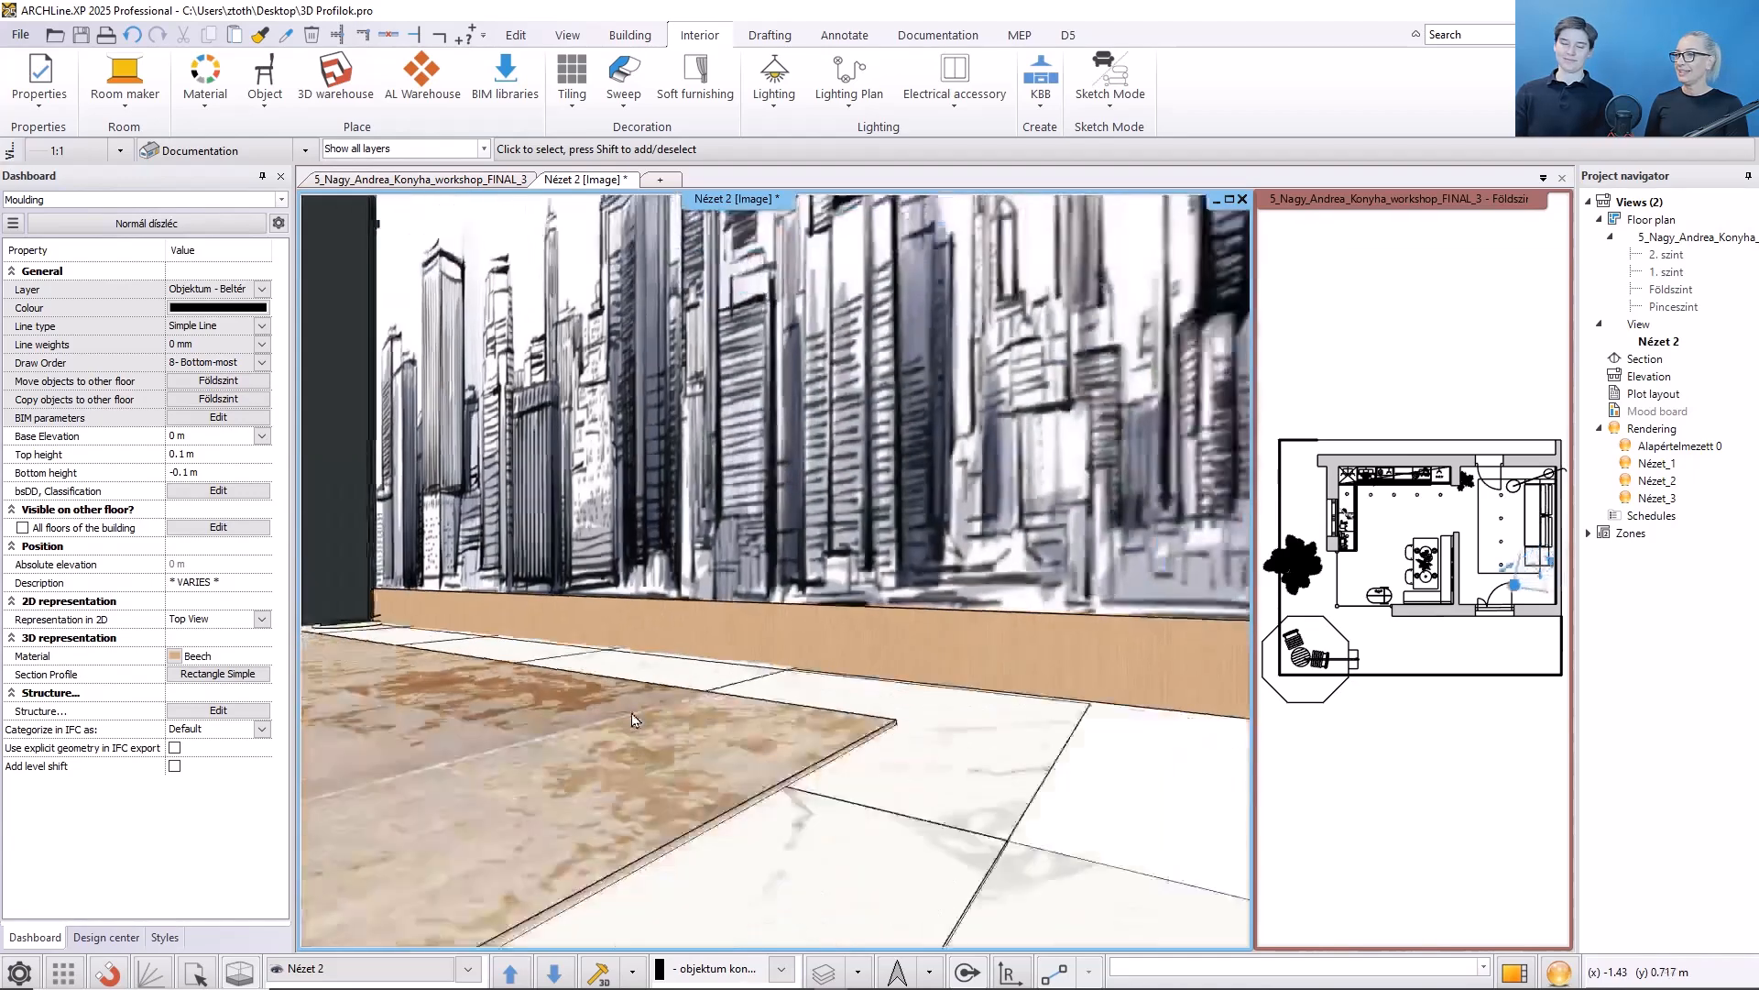
pyautogui.moveTo(772, 639); pyautogui.dragTo(734, 719, button='middle')
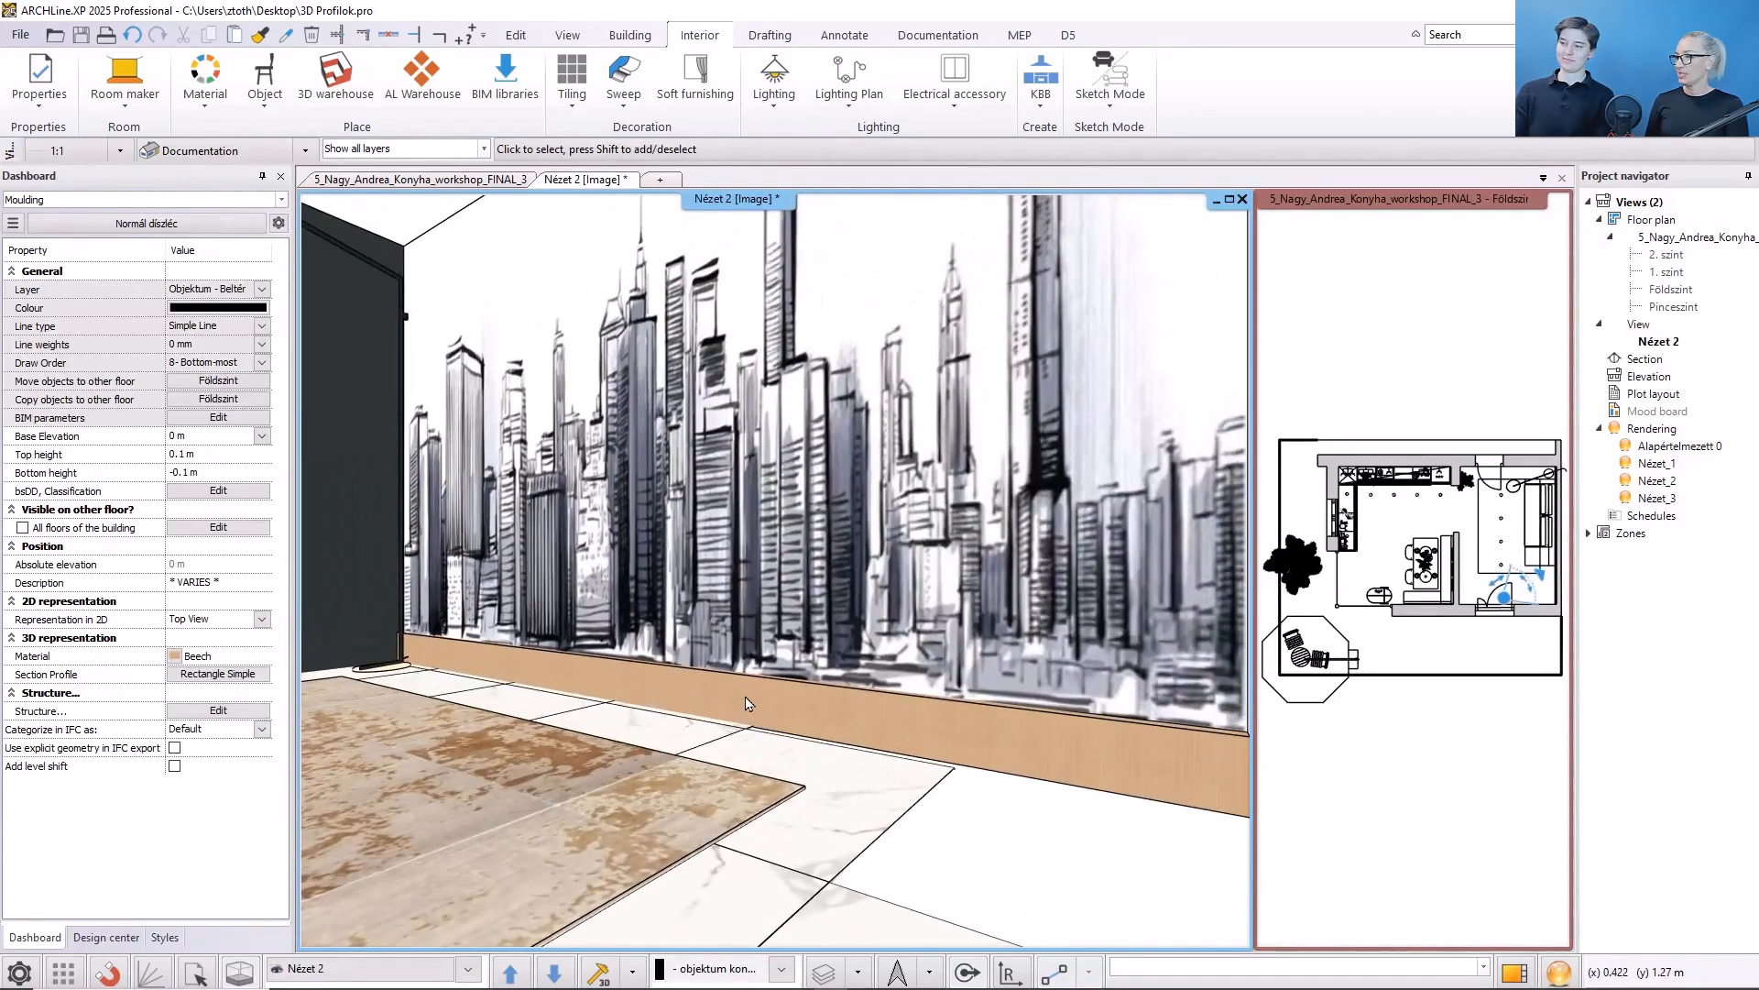
pyautogui.click(745, 694)
pyautogui.click(787, 762)
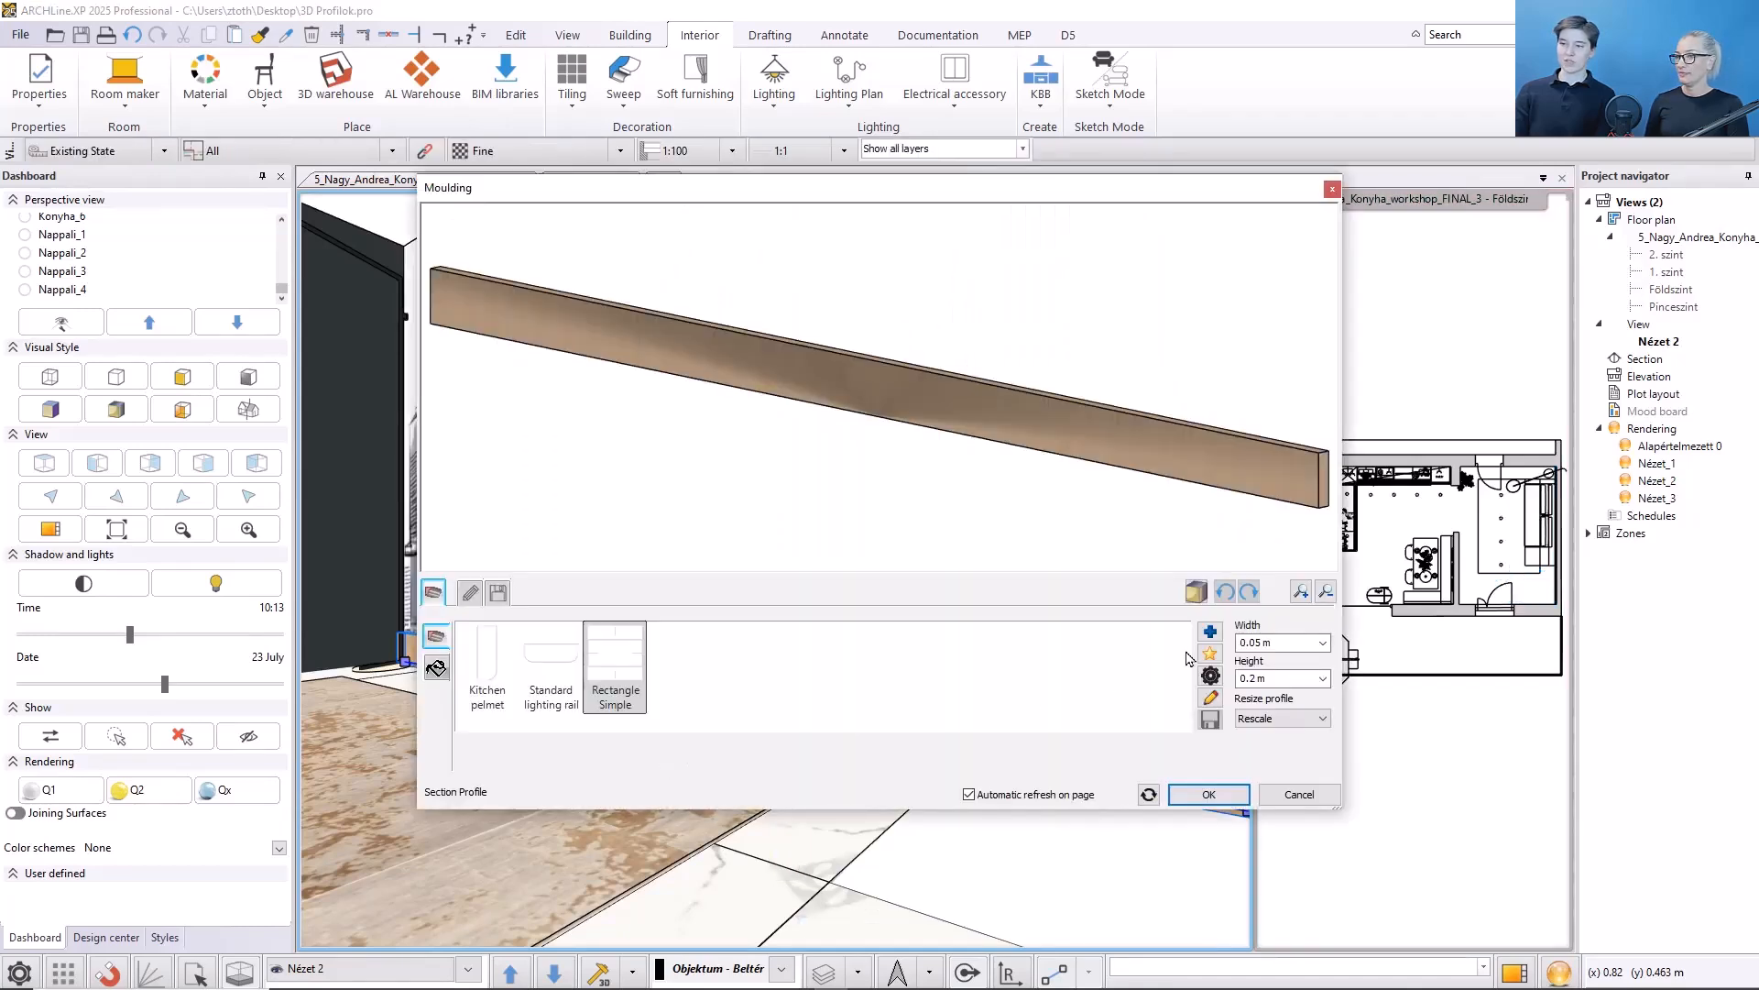
pyautogui.click(1284, 645)
pyautogui.write('0')
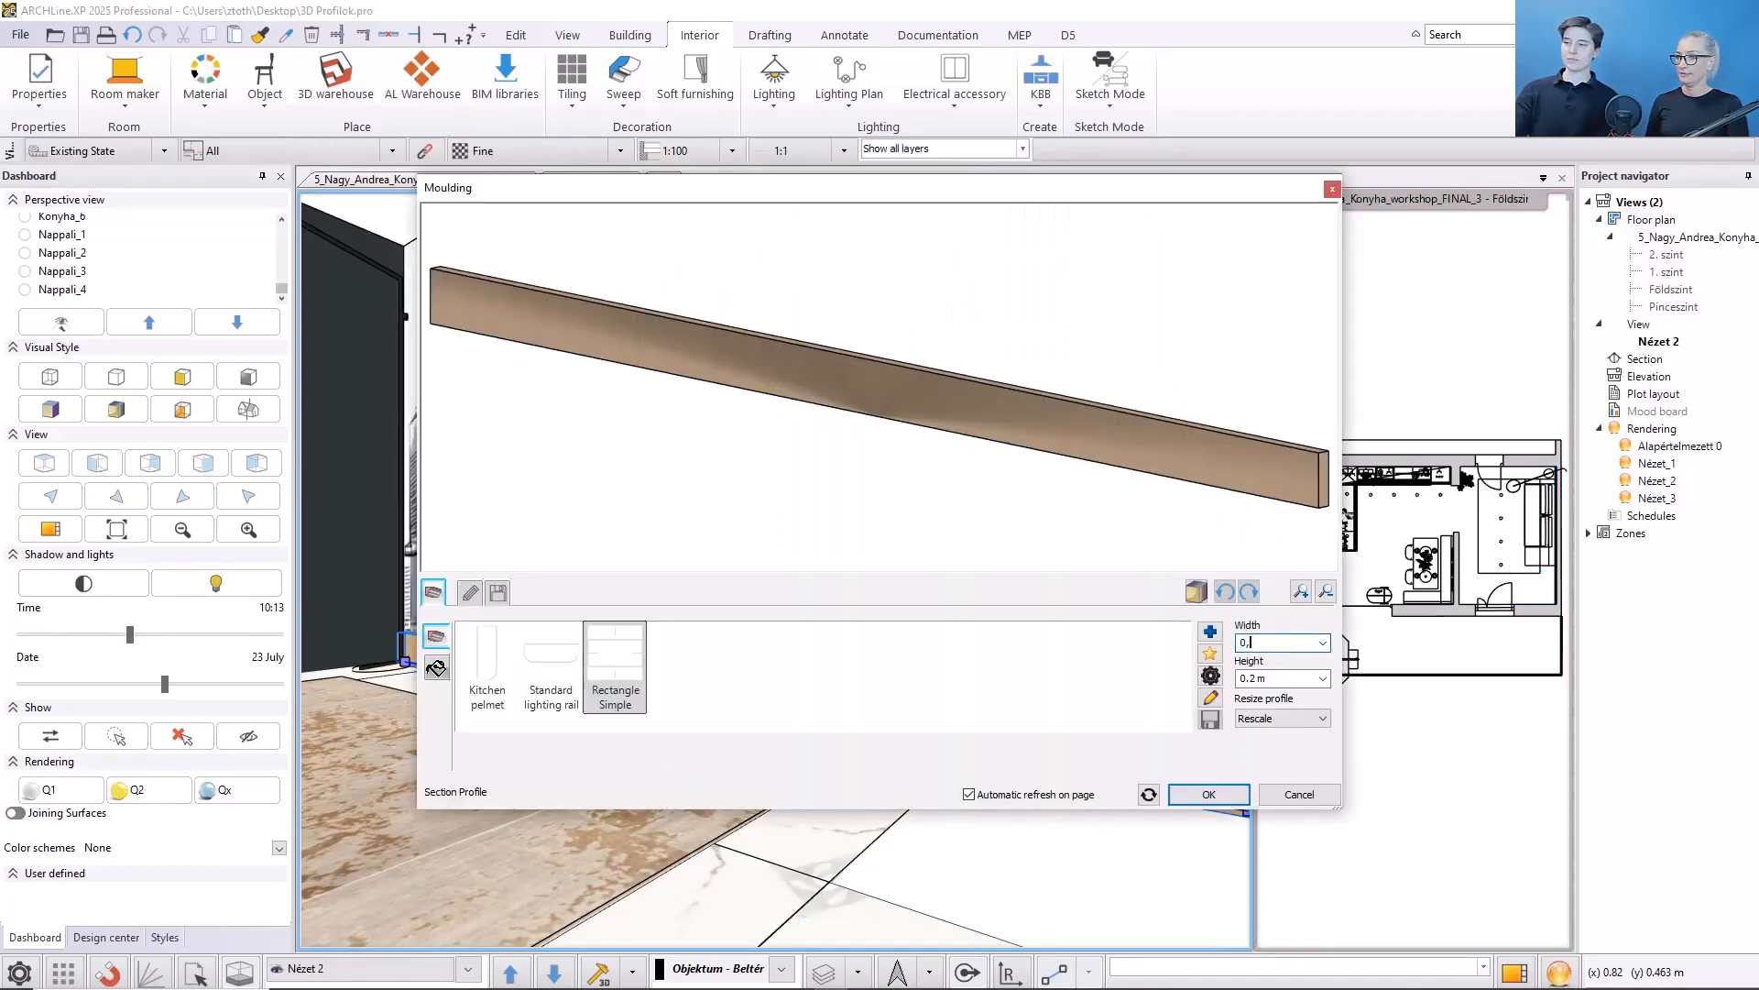
pyautogui.write(',02')
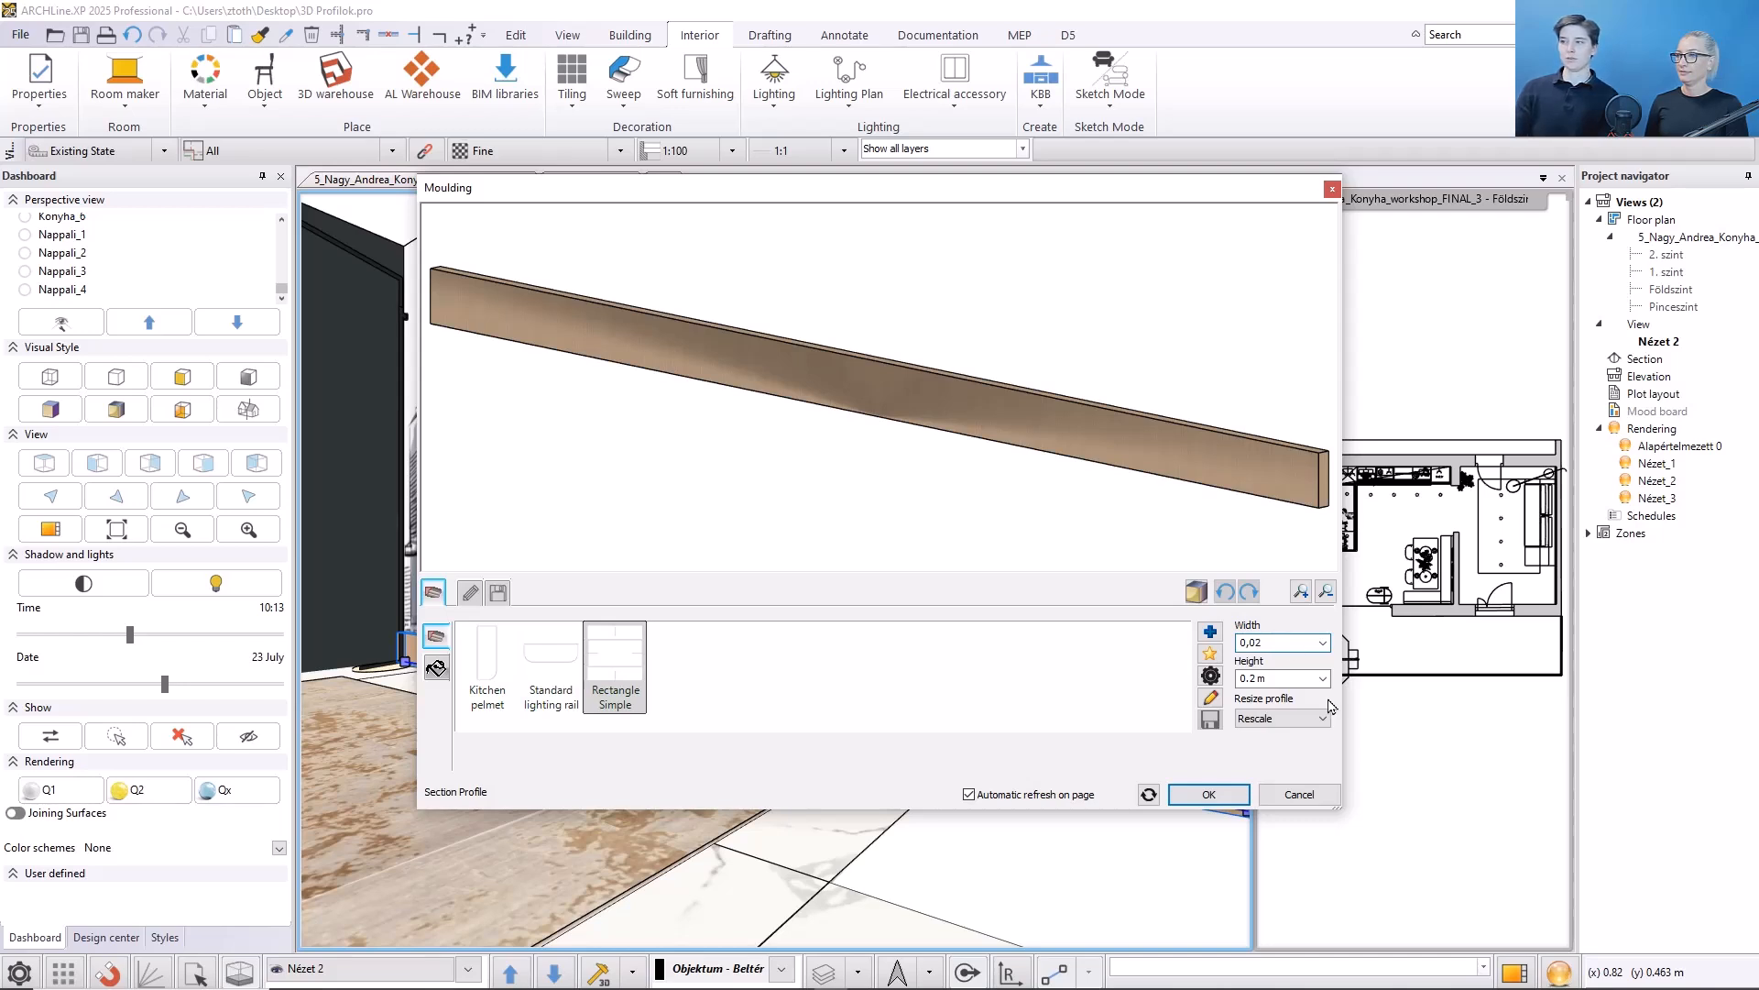
pyautogui.press('Tab')
pyautogui.write('0,')
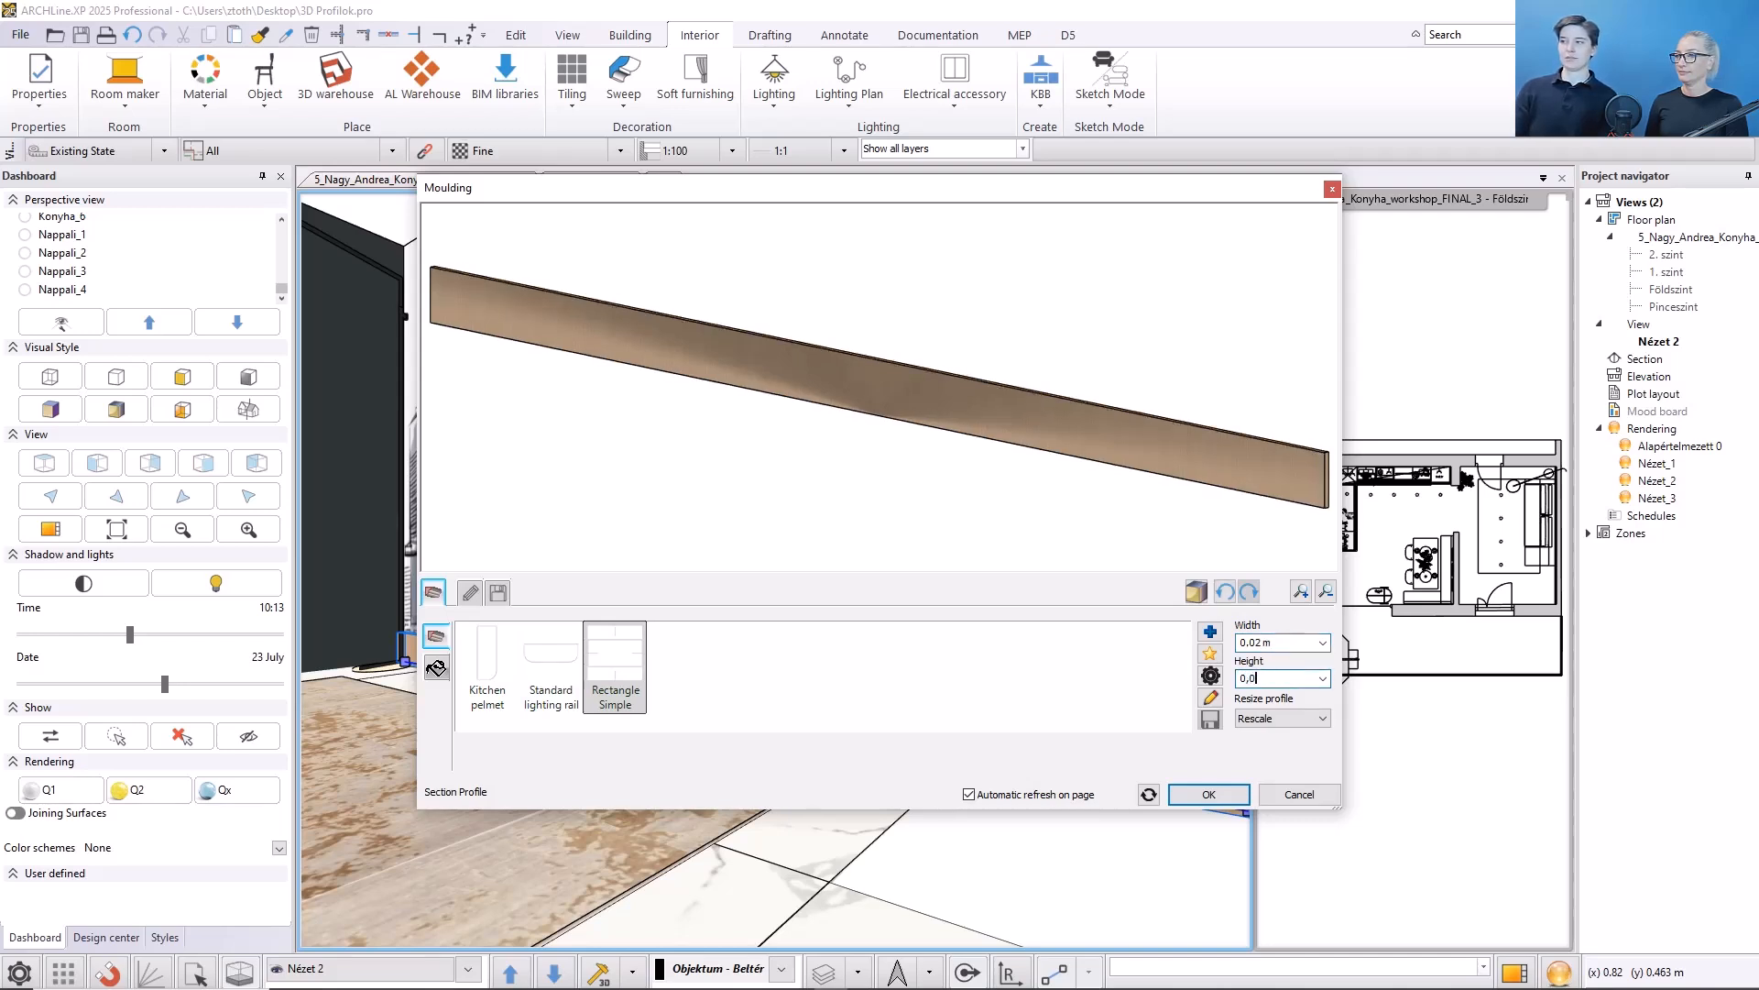
pyautogui.write('05')
pyautogui.press('Return')
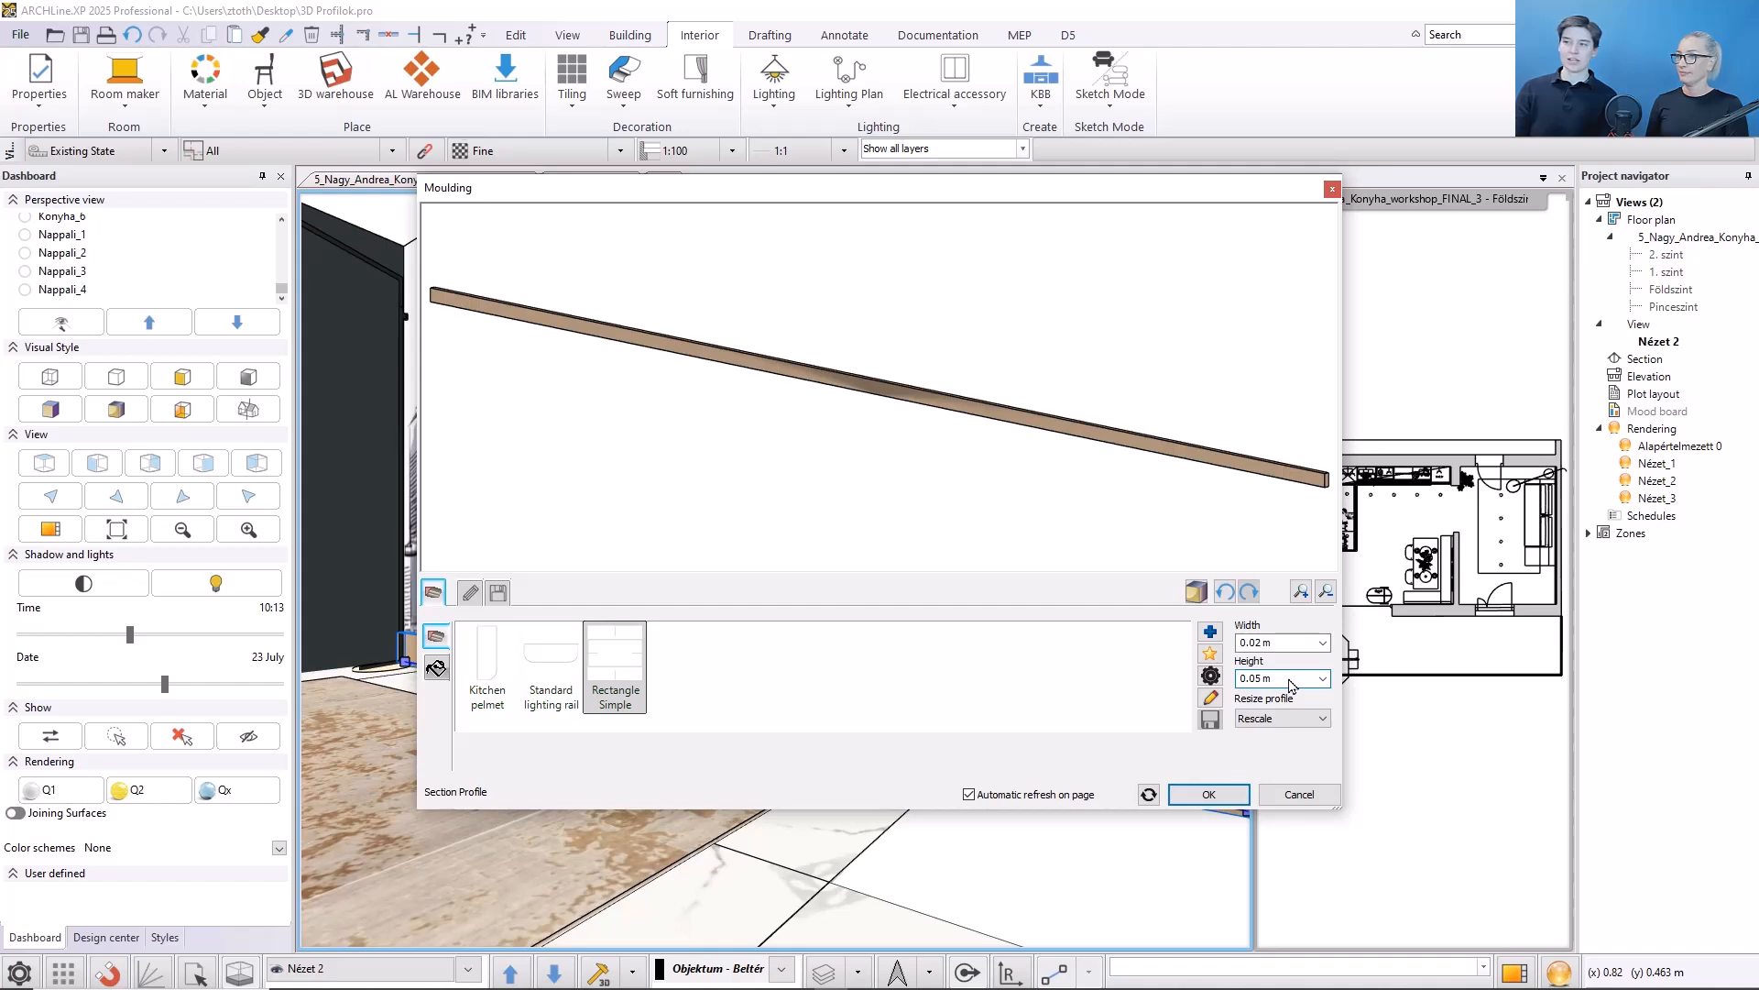
# - Apply the White material to the moulding and confirm the dialog
pyautogui.click(437, 667)
pyautogui.click(551, 660)
pyautogui.click(738, 689)
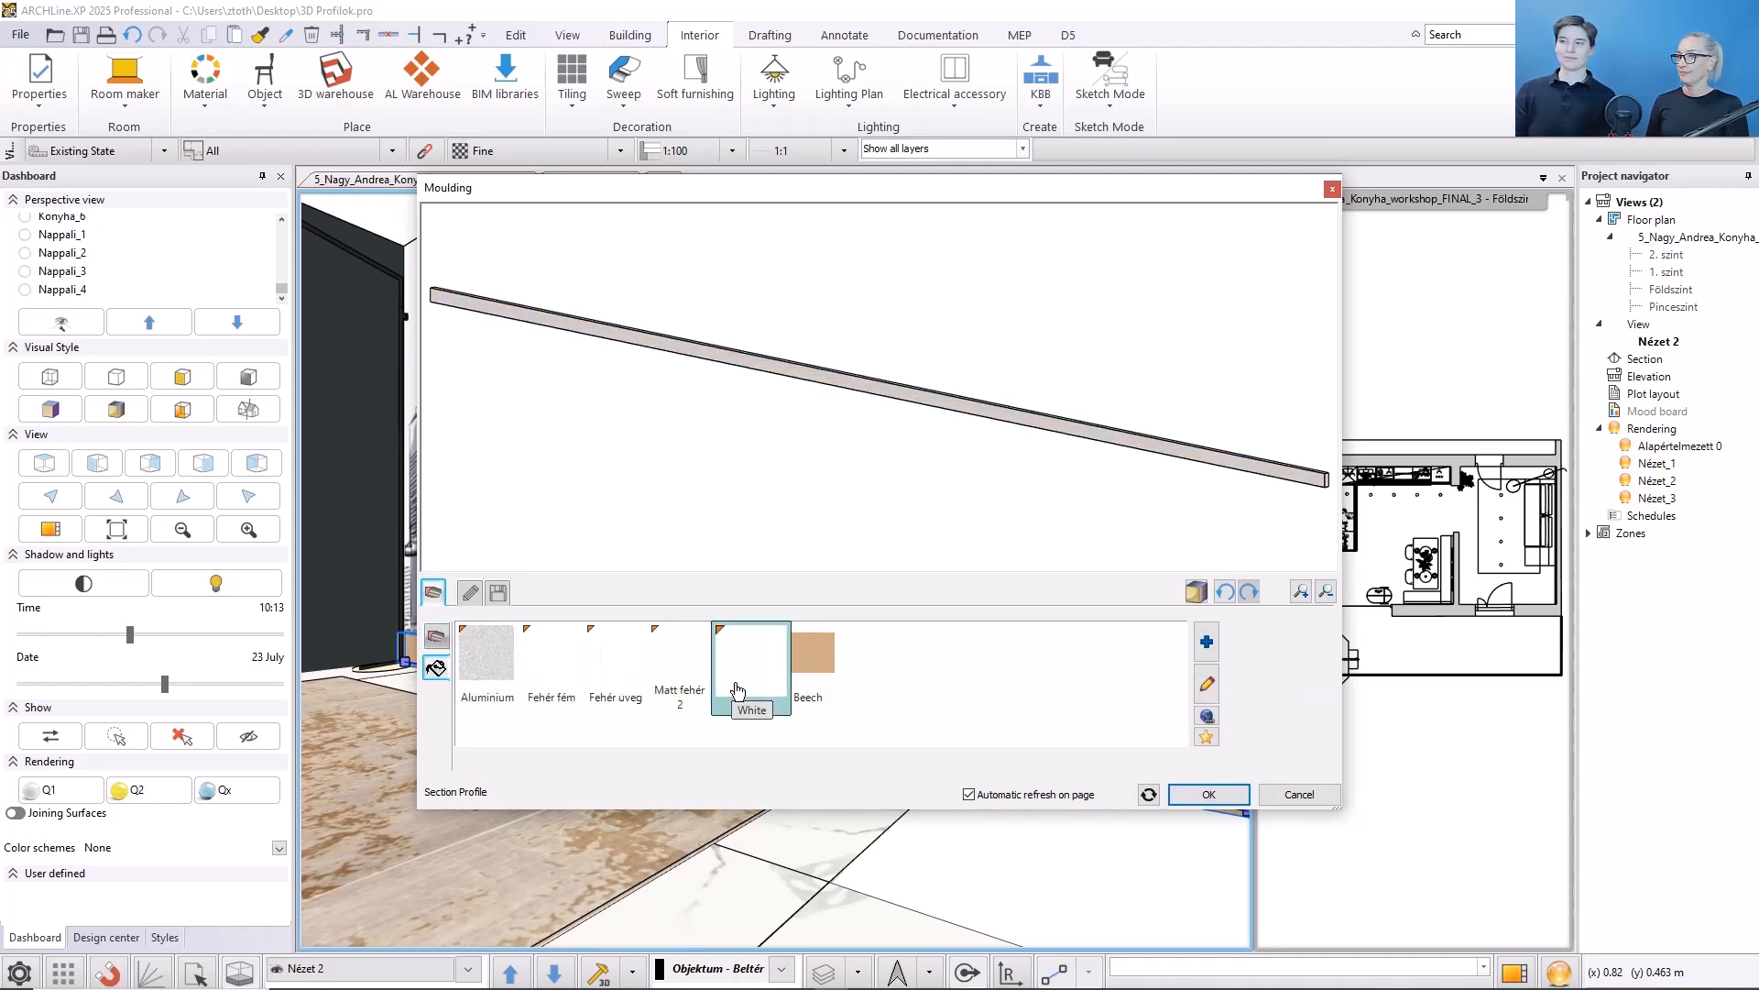
pyautogui.click(1196, 793)
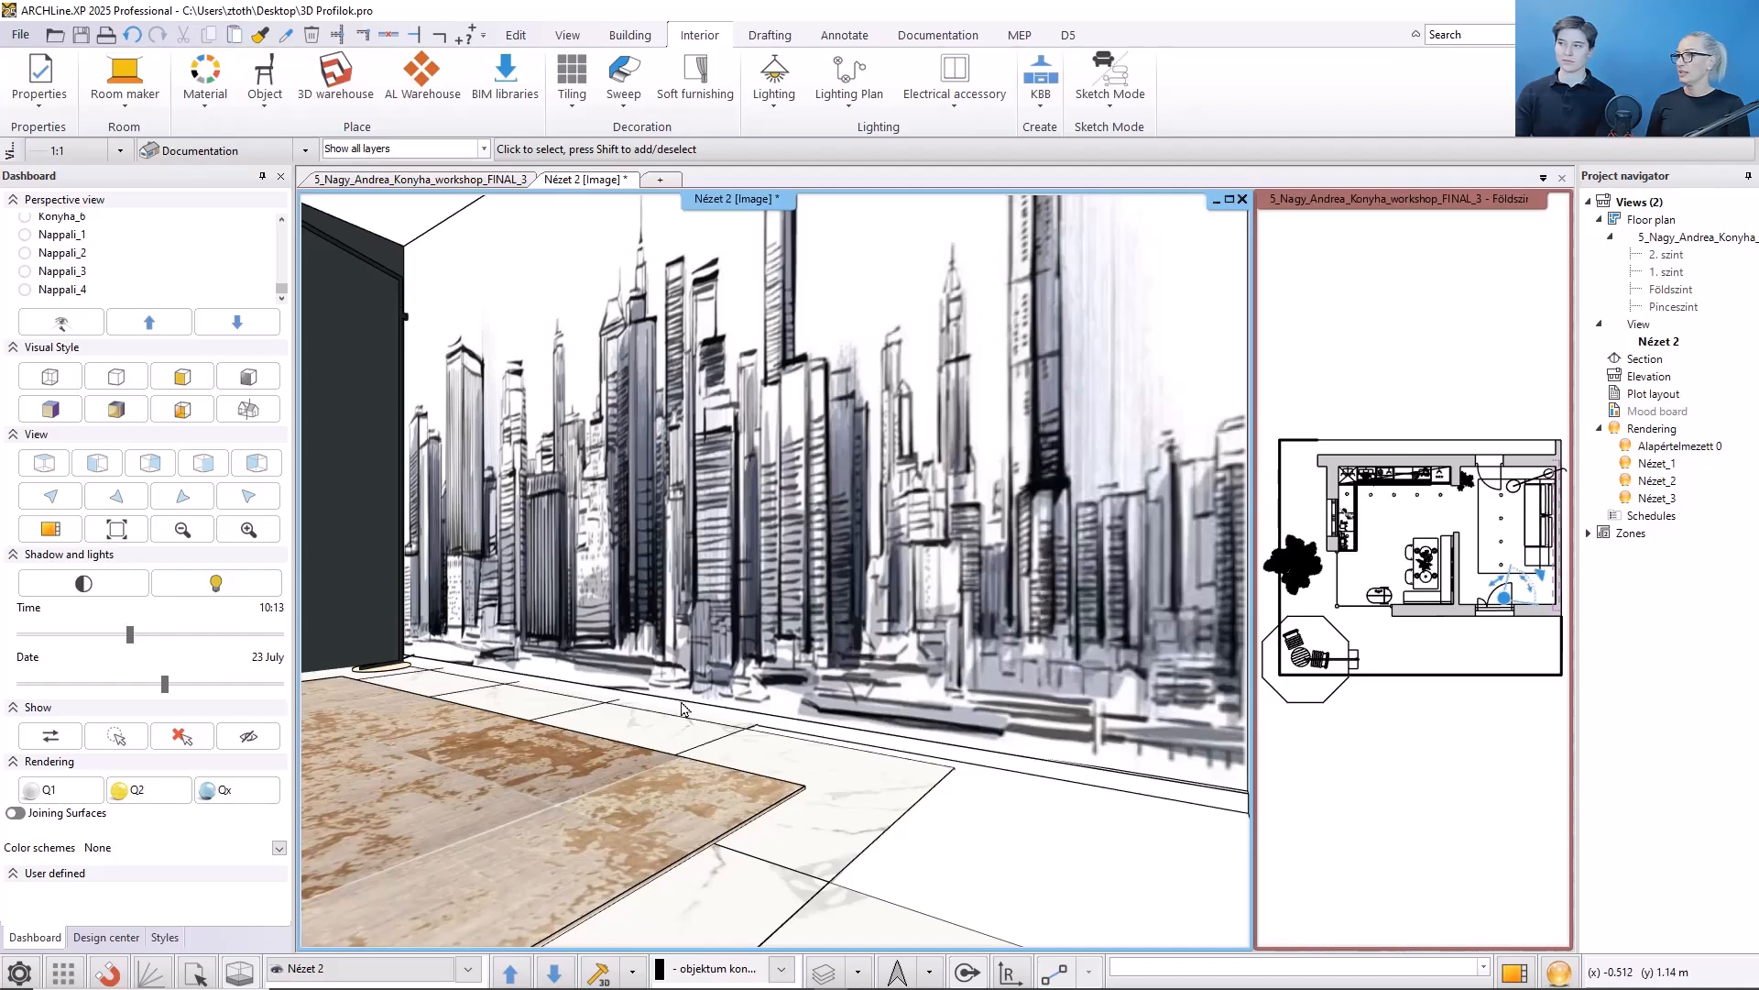
# - Append a line of about 1.7 m to the moulding's end, extending it along the adjacent wall toward the door
pyautogui.click(641, 705)
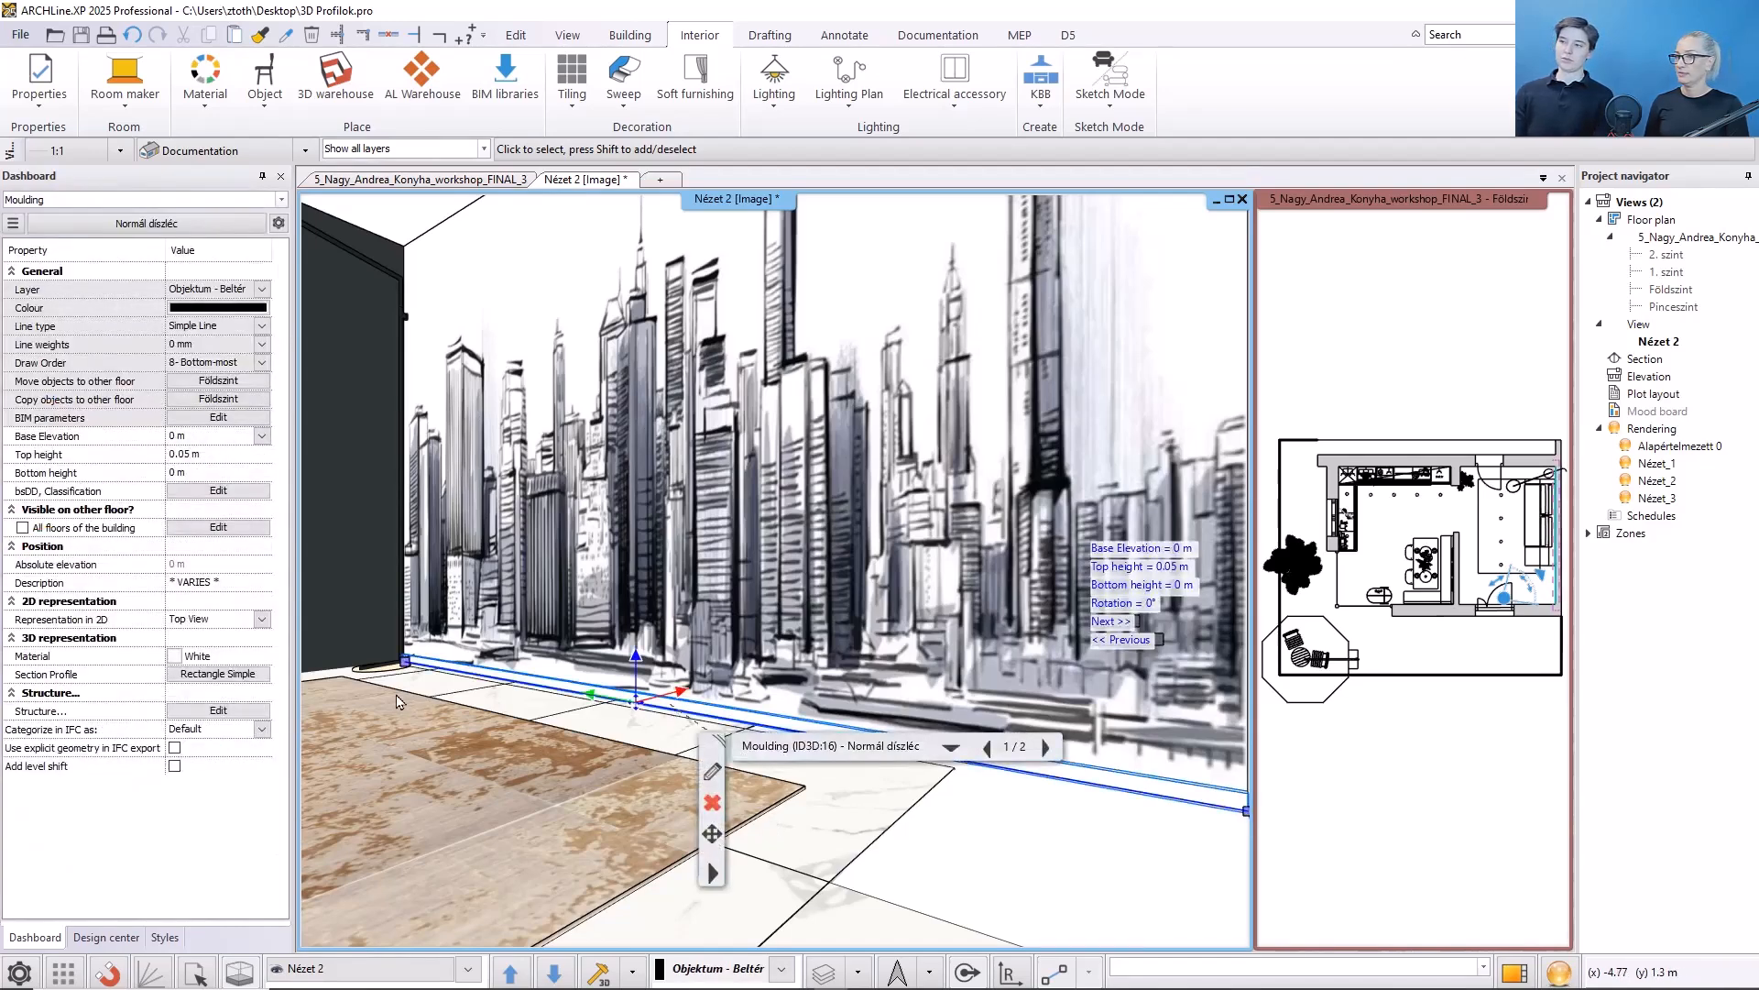
pyautogui.moveTo(399, 701); pyautogui.dragTo(587, 703, button='middle')
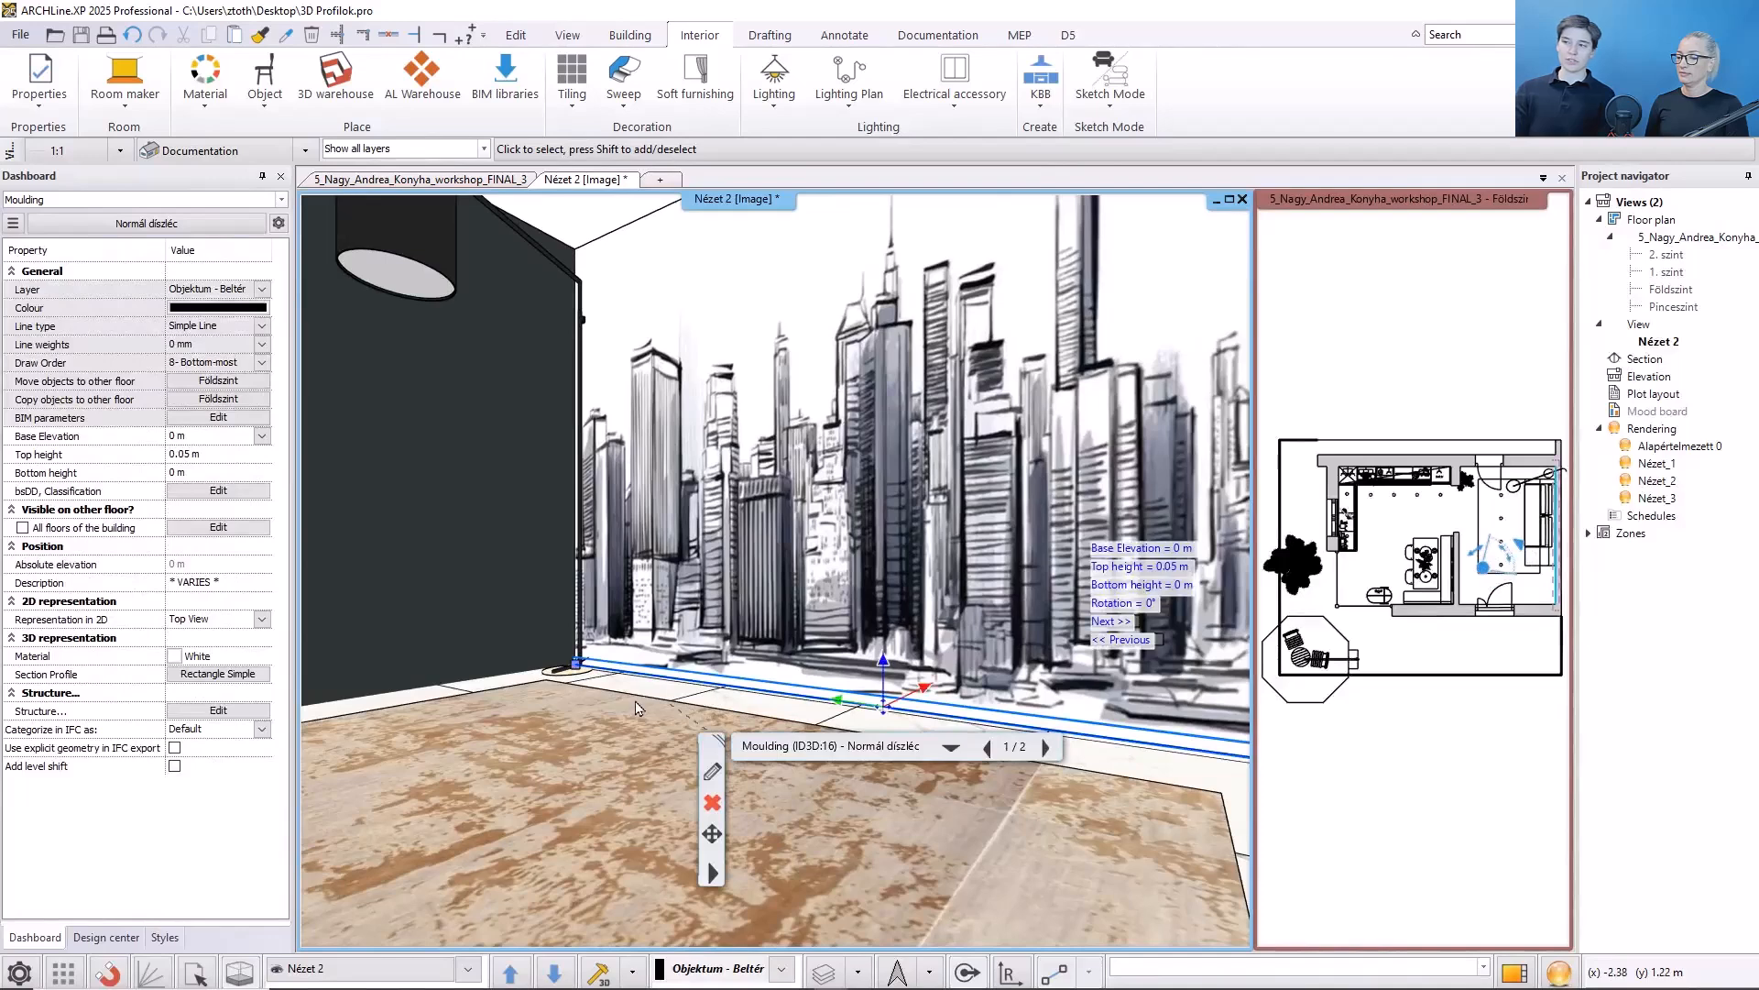
pyautogui.moveTo(586, 668)
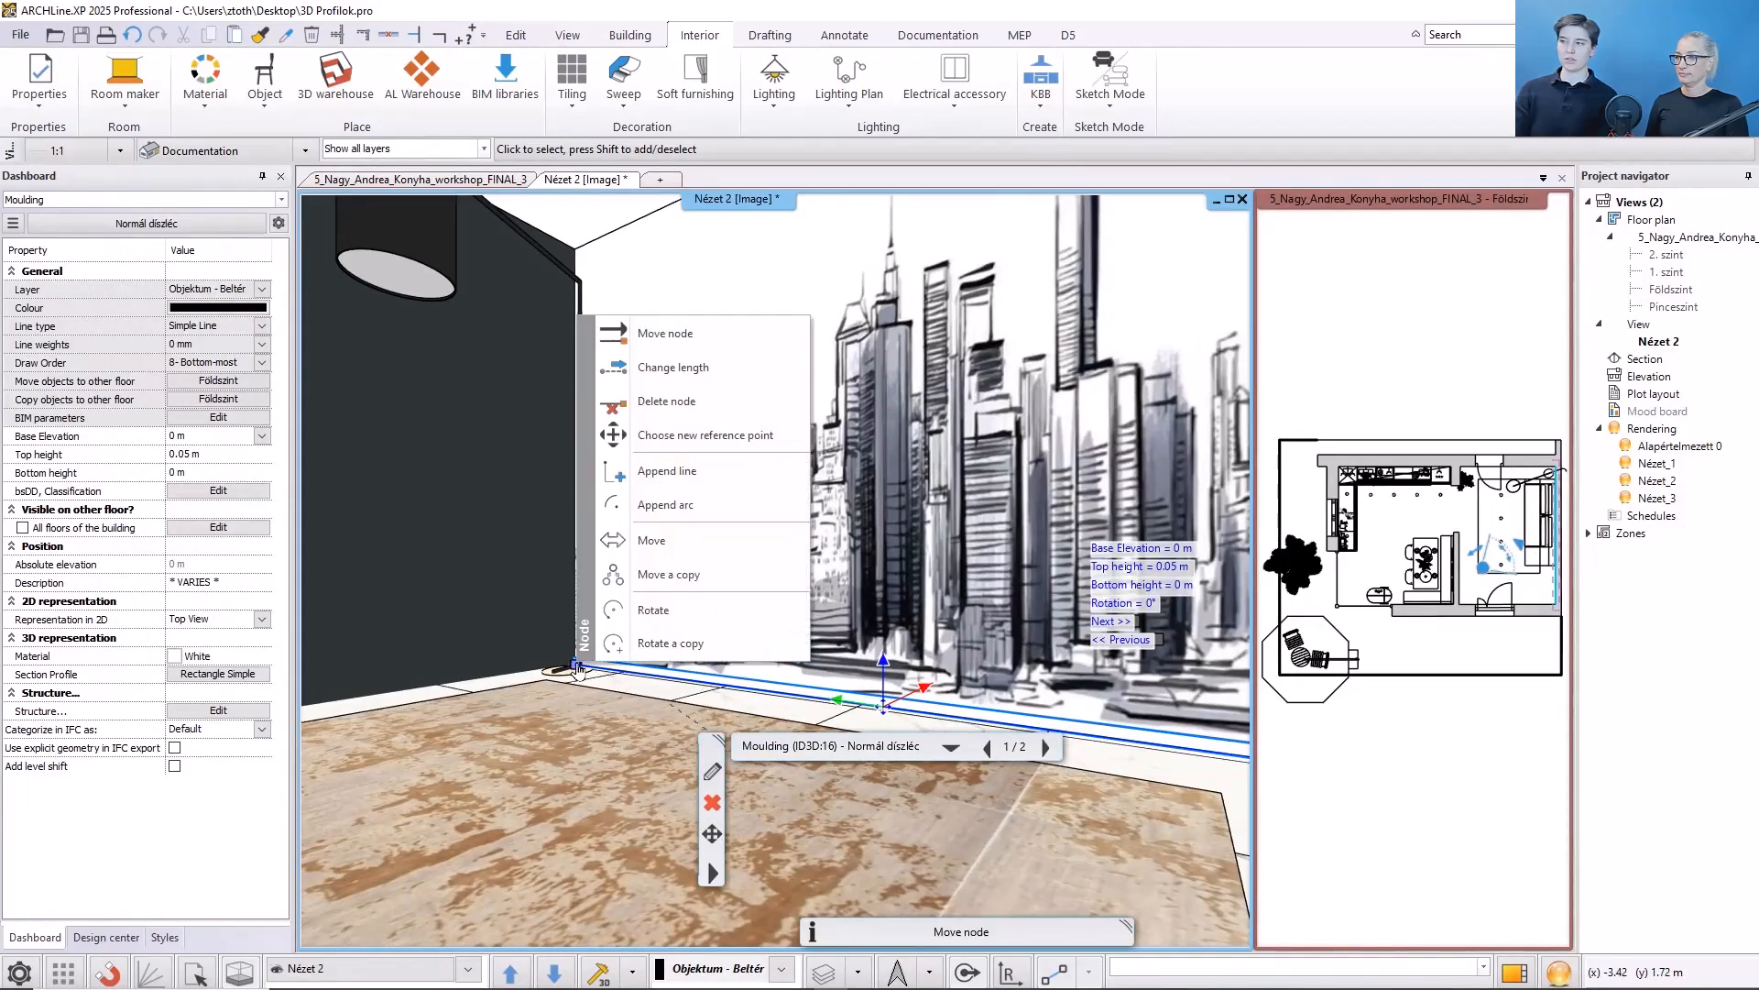
pyautogui.click(644, 477)
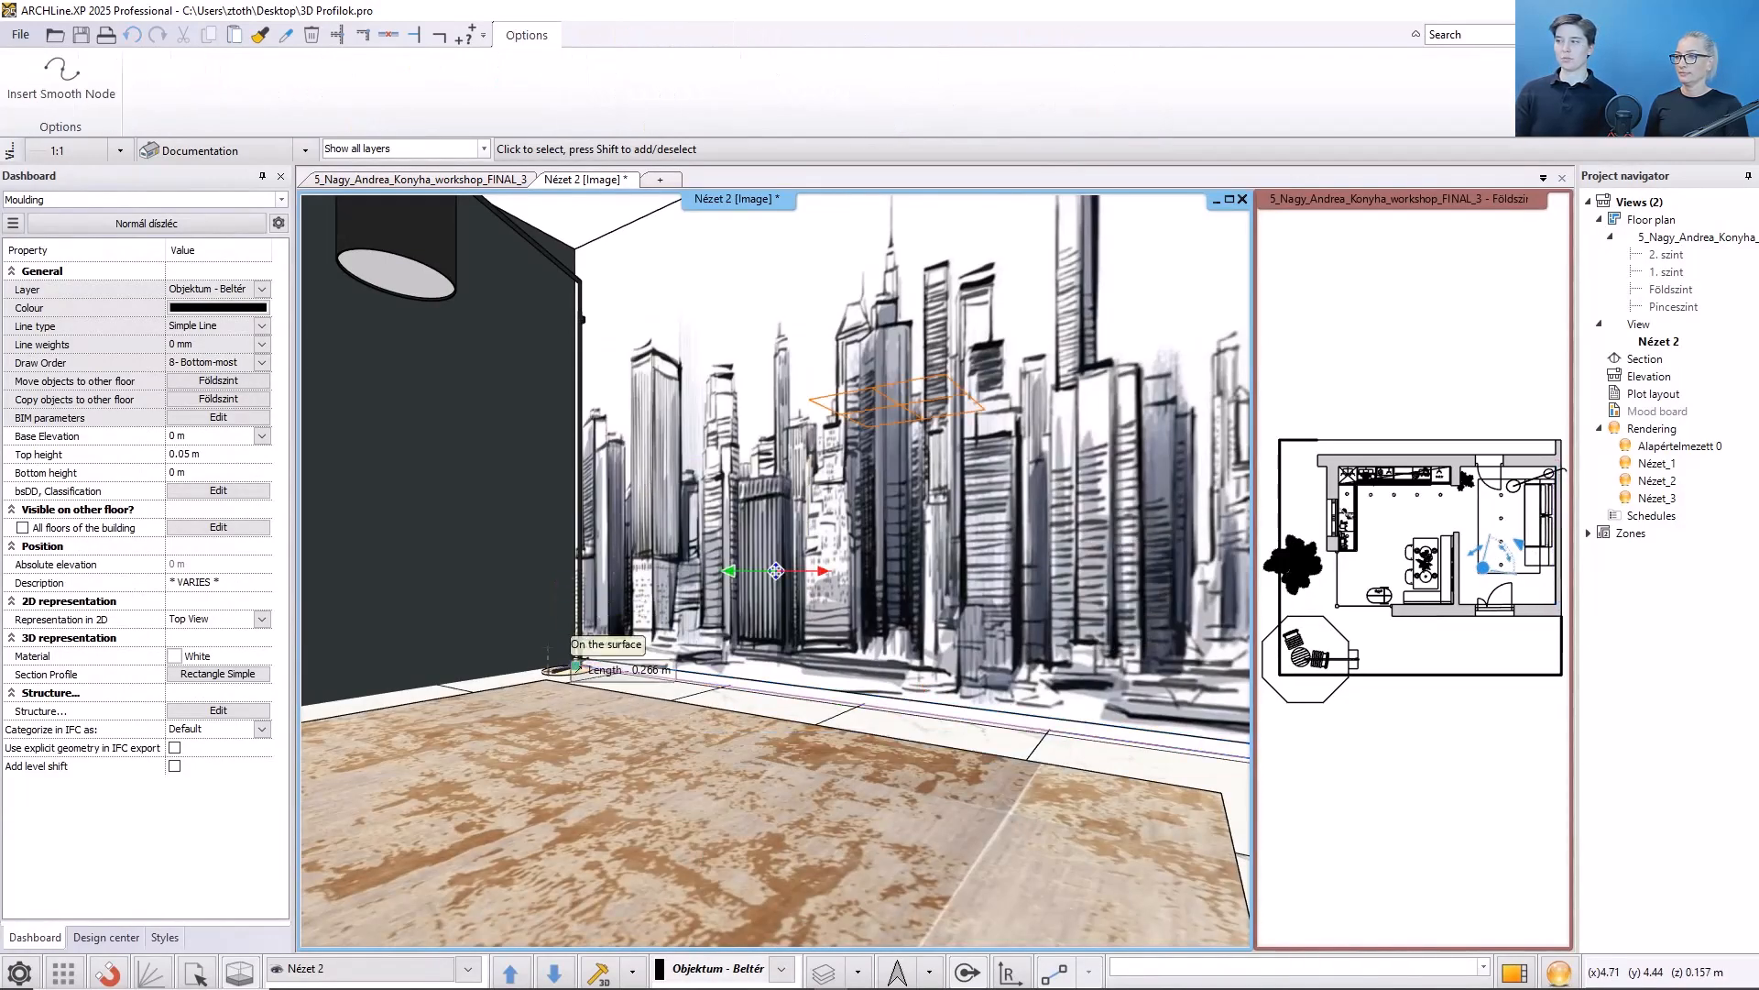
pyautogui.moveTo(491, 723); pyautogui.dragTo(766, 726, button='middle')
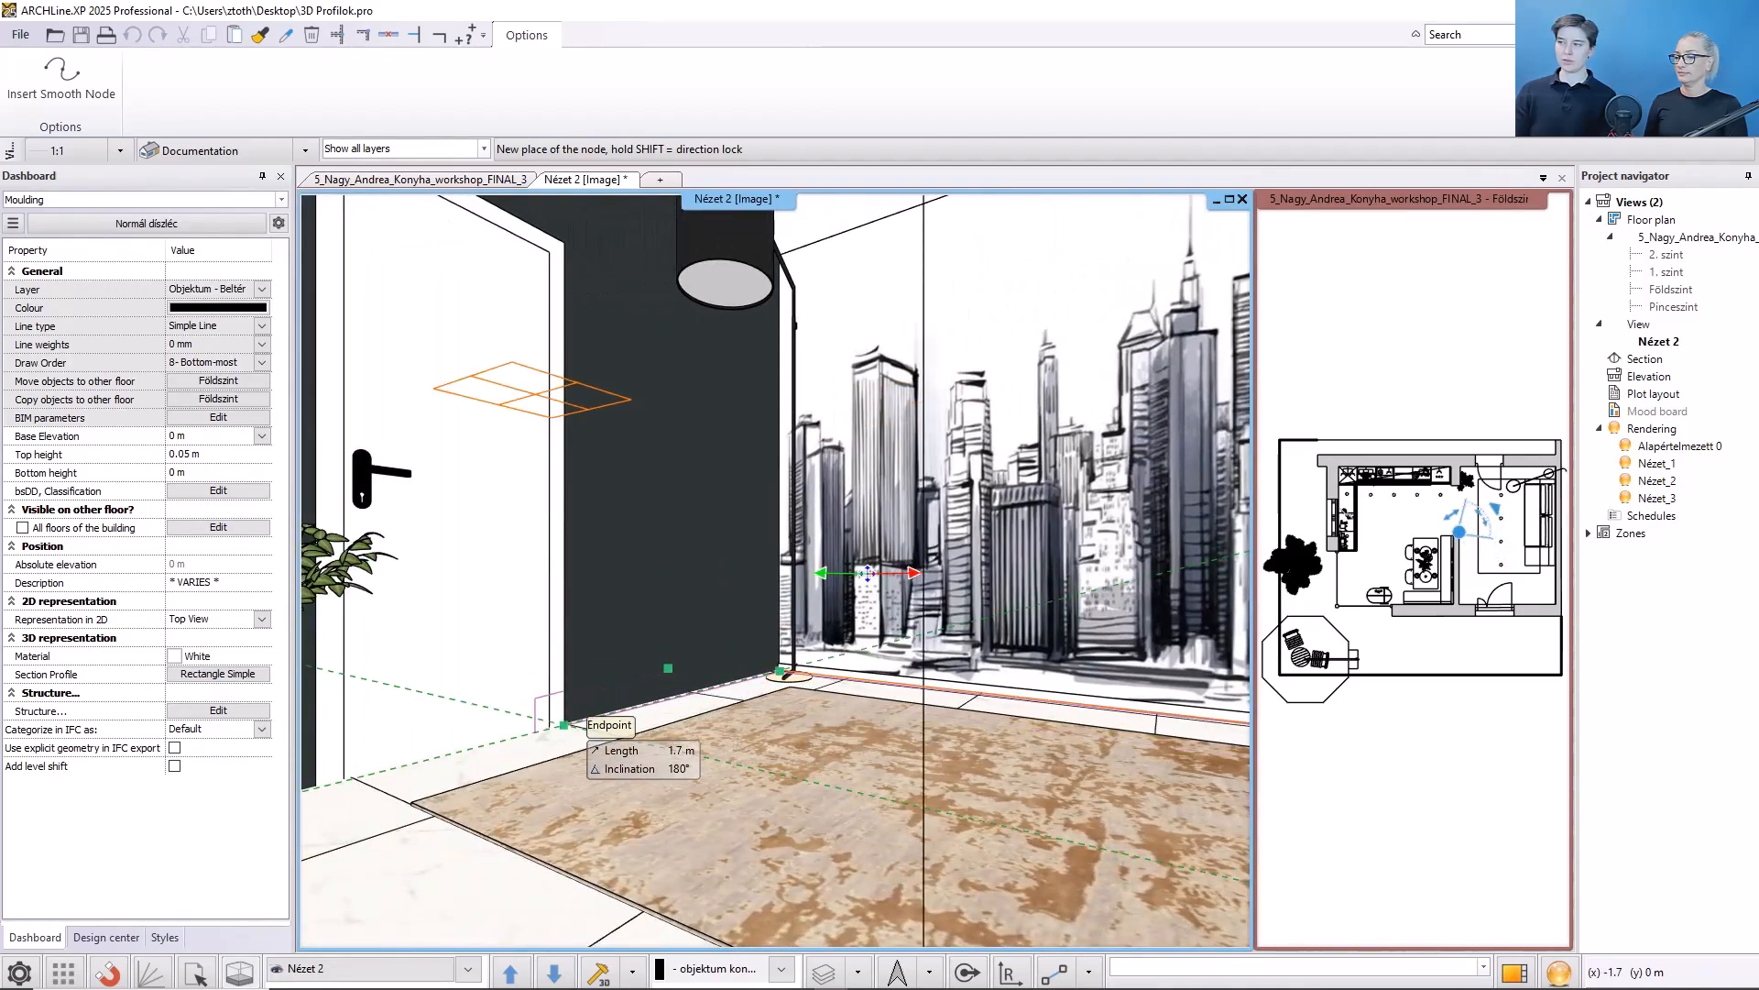
pyautogui.click(564, 725)
pyautogui.press('Escape')
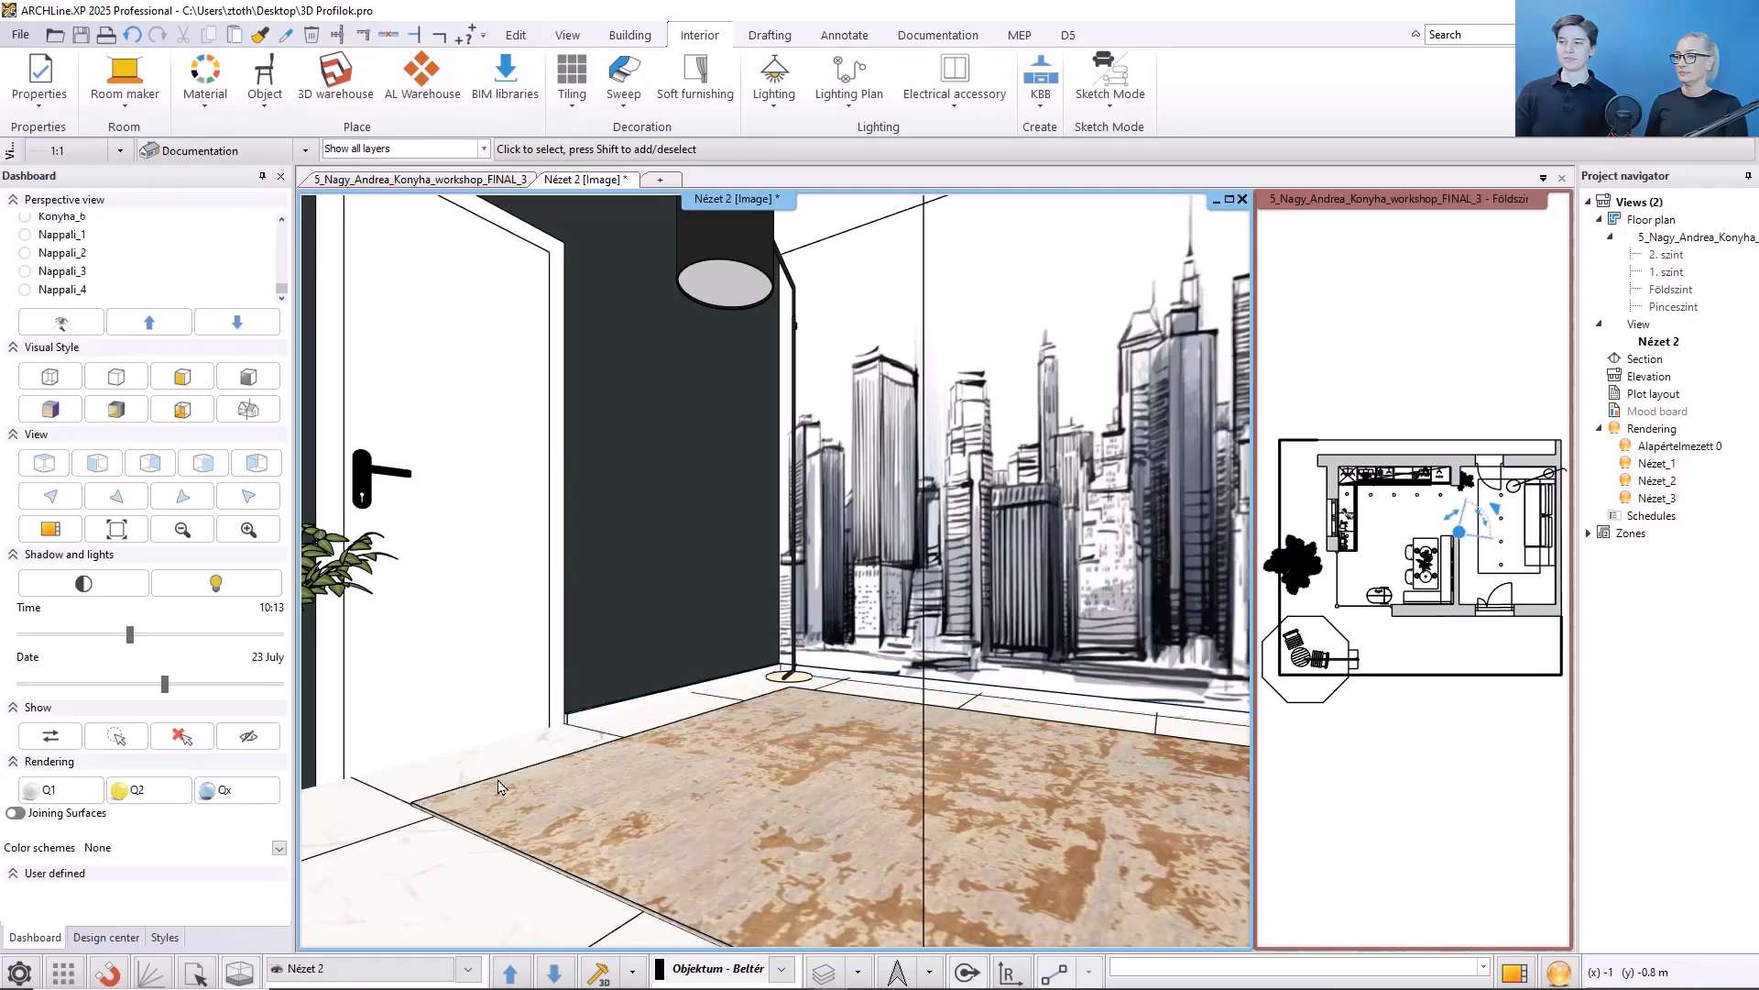
pyautogui.click(608, 717)
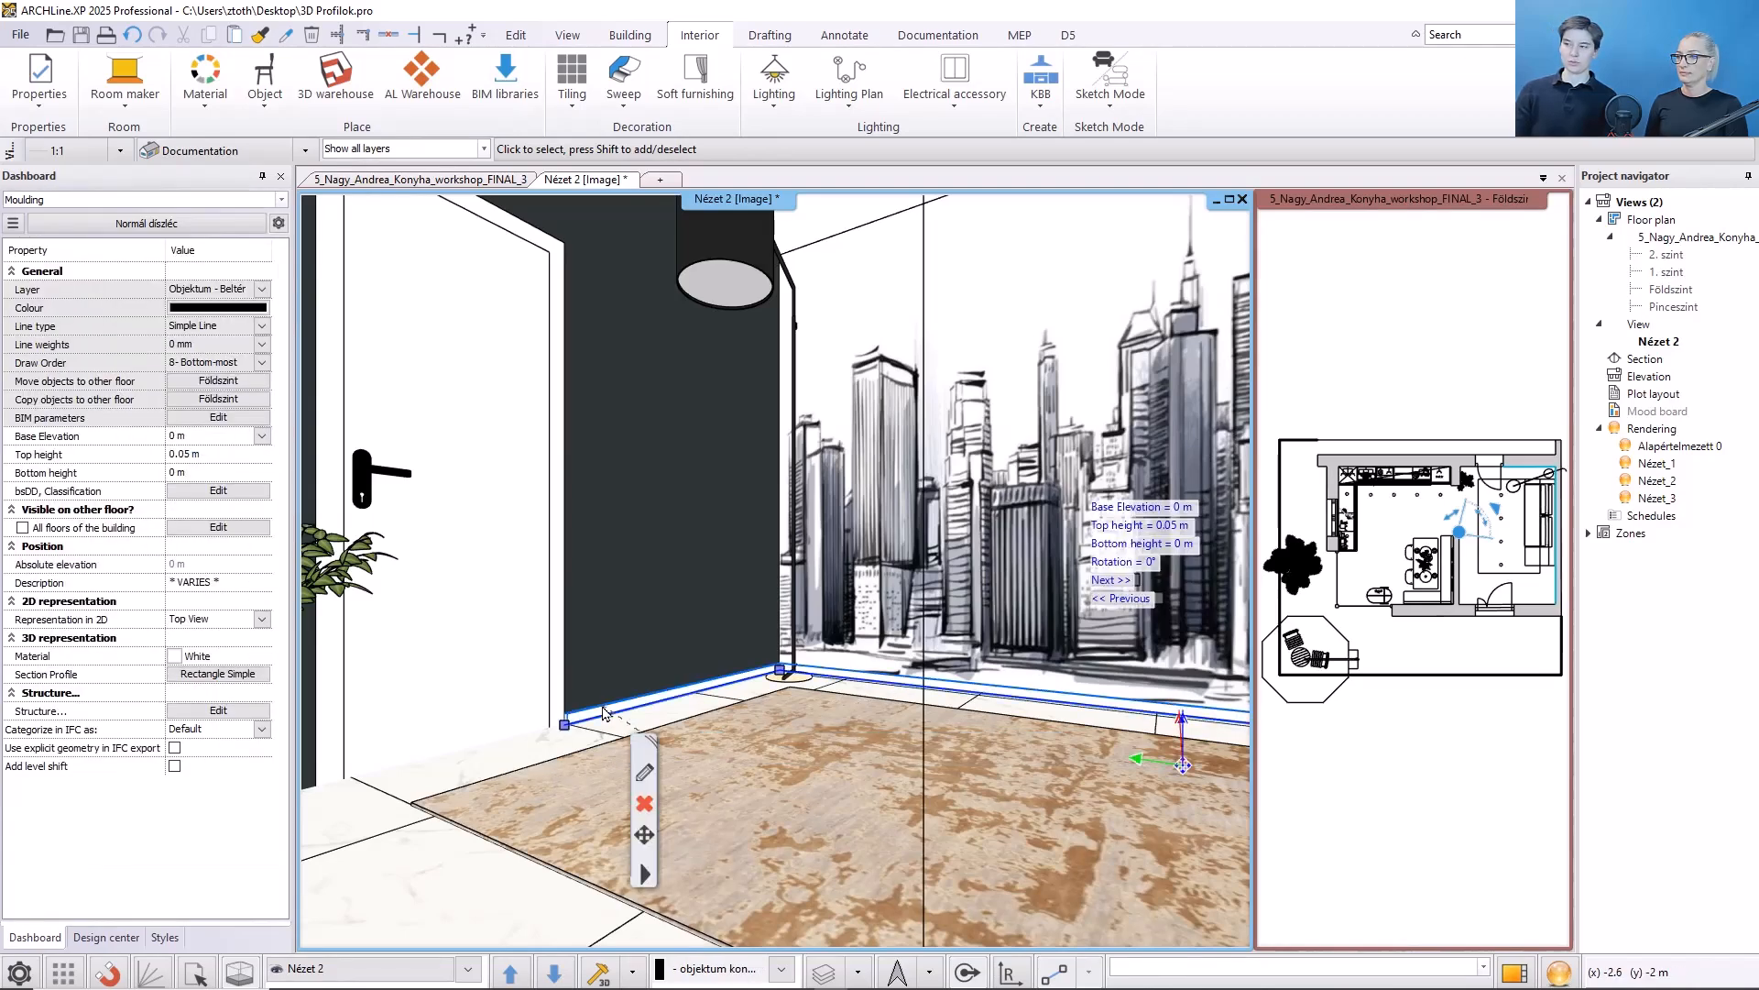
# - Leave the moulding edit and add an Auto Moulding along the walls of the room in the floor plan
pyautogui.click(644, 803)
pyautogui.click(1452, 930)
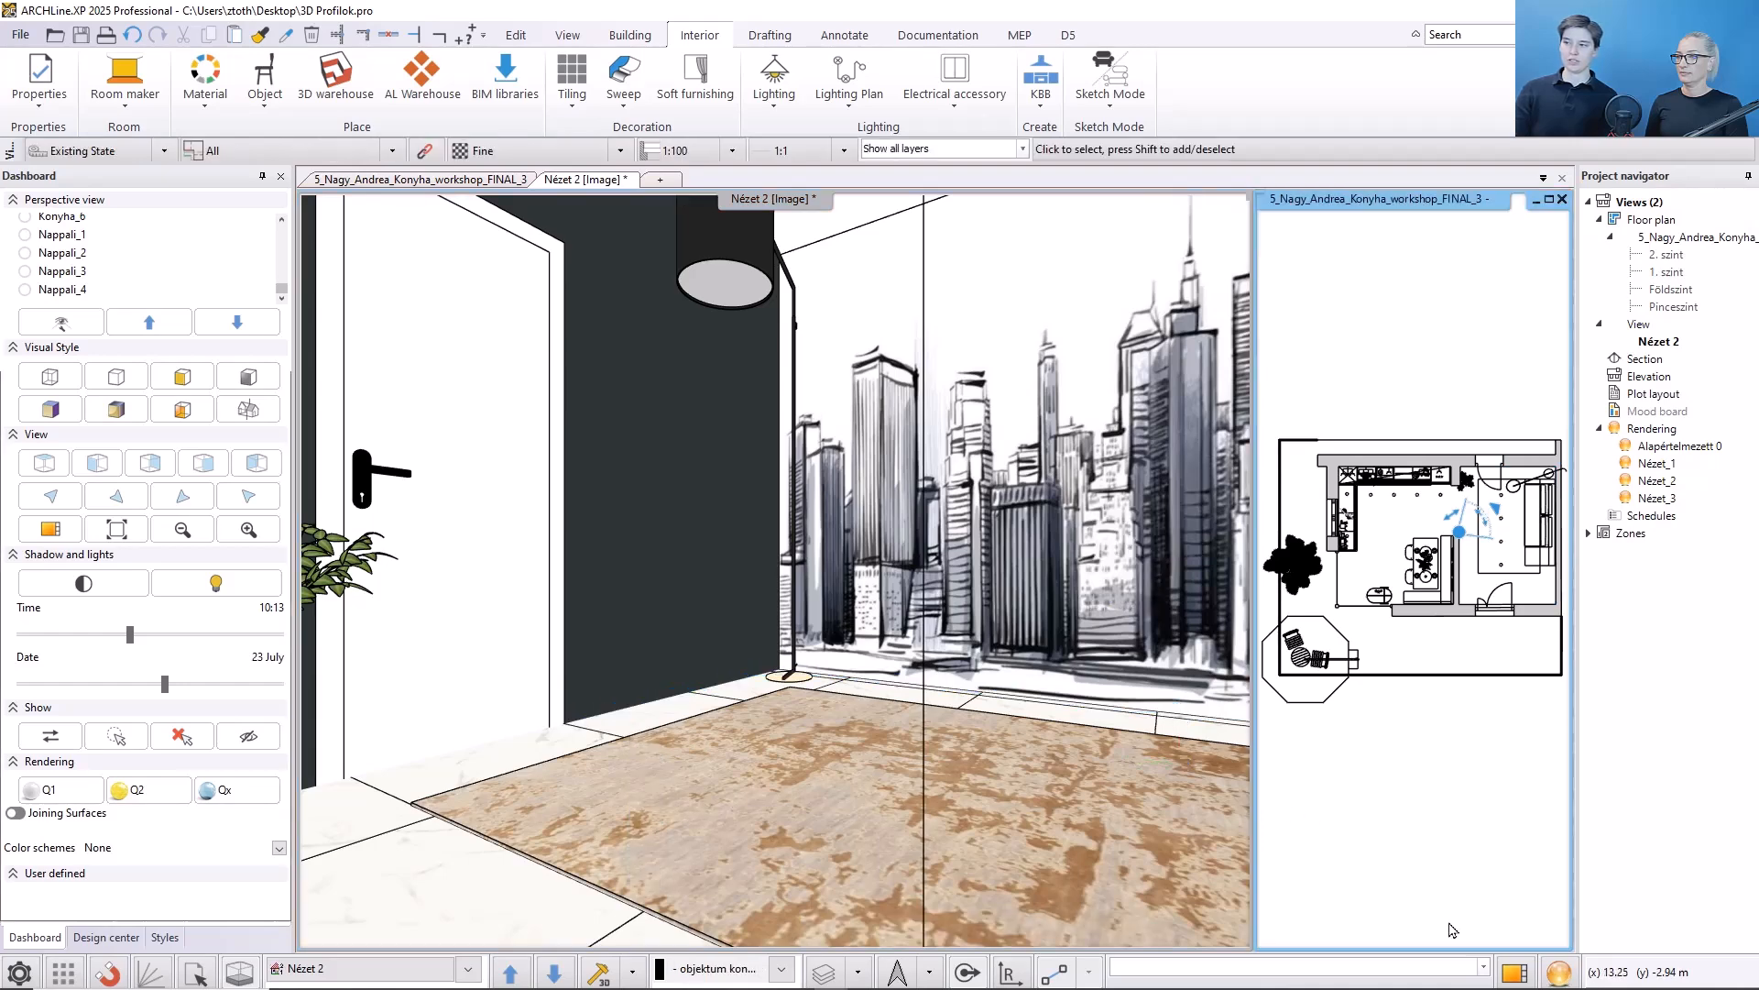
pyautogui.click(1523, 974)
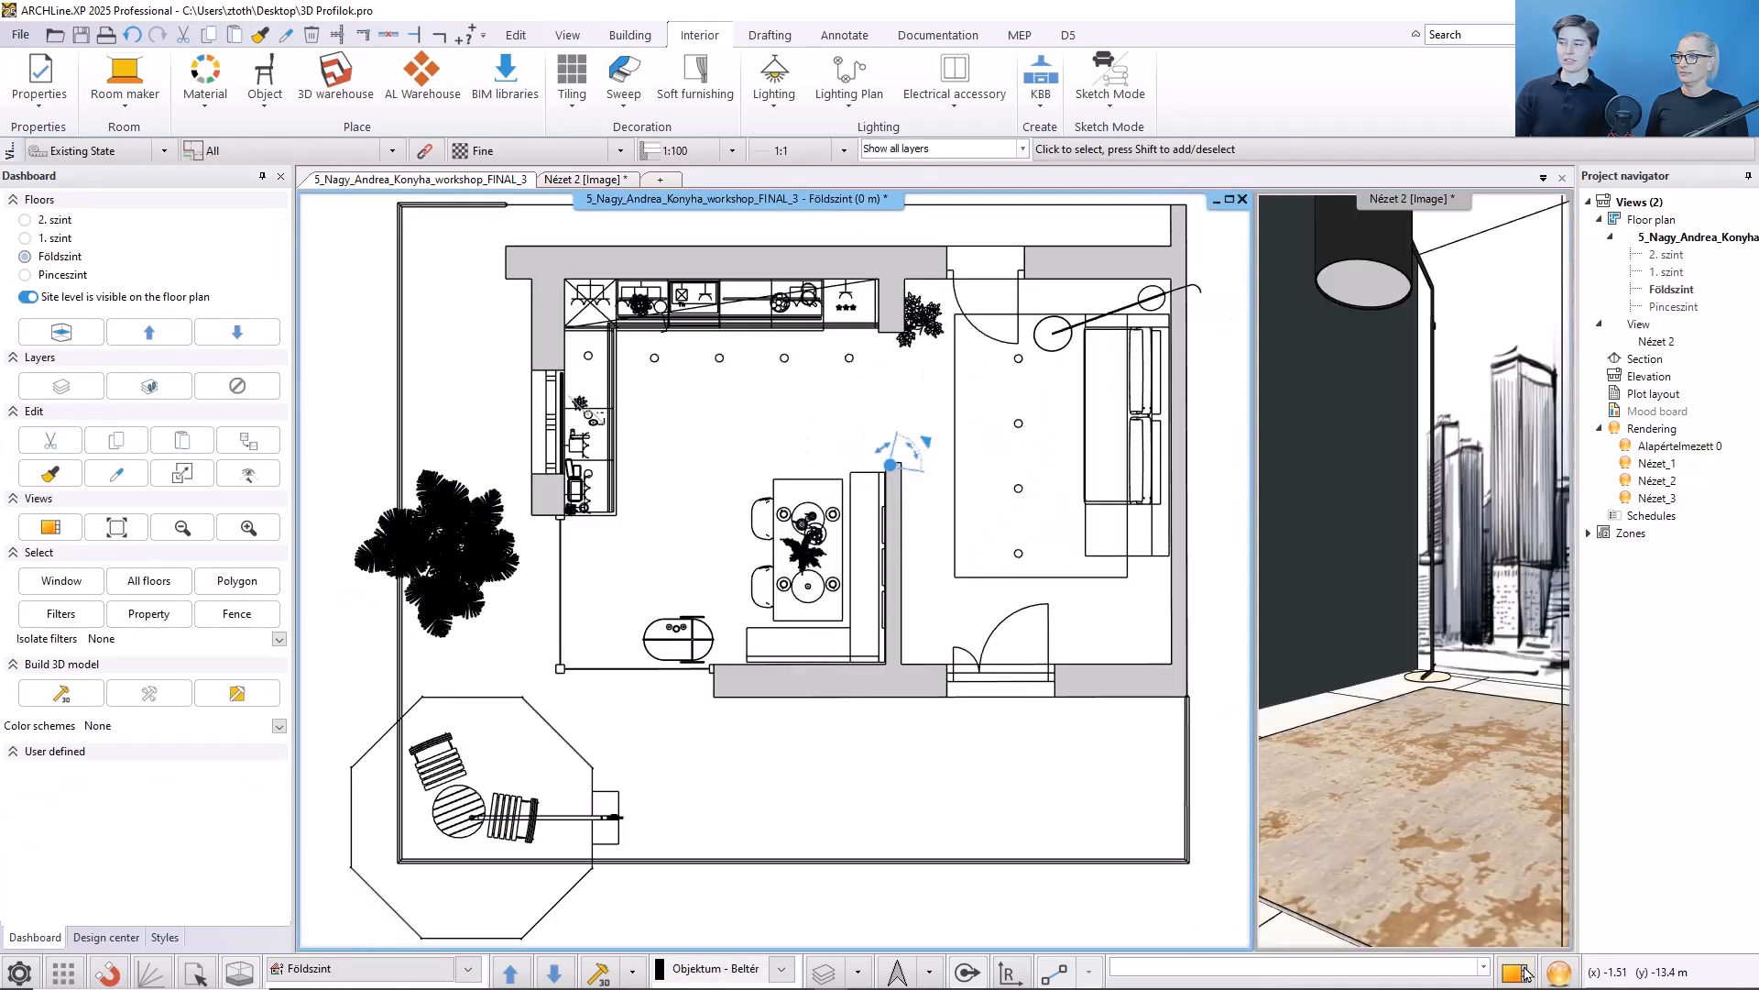
pyautogui.click(624, 107)
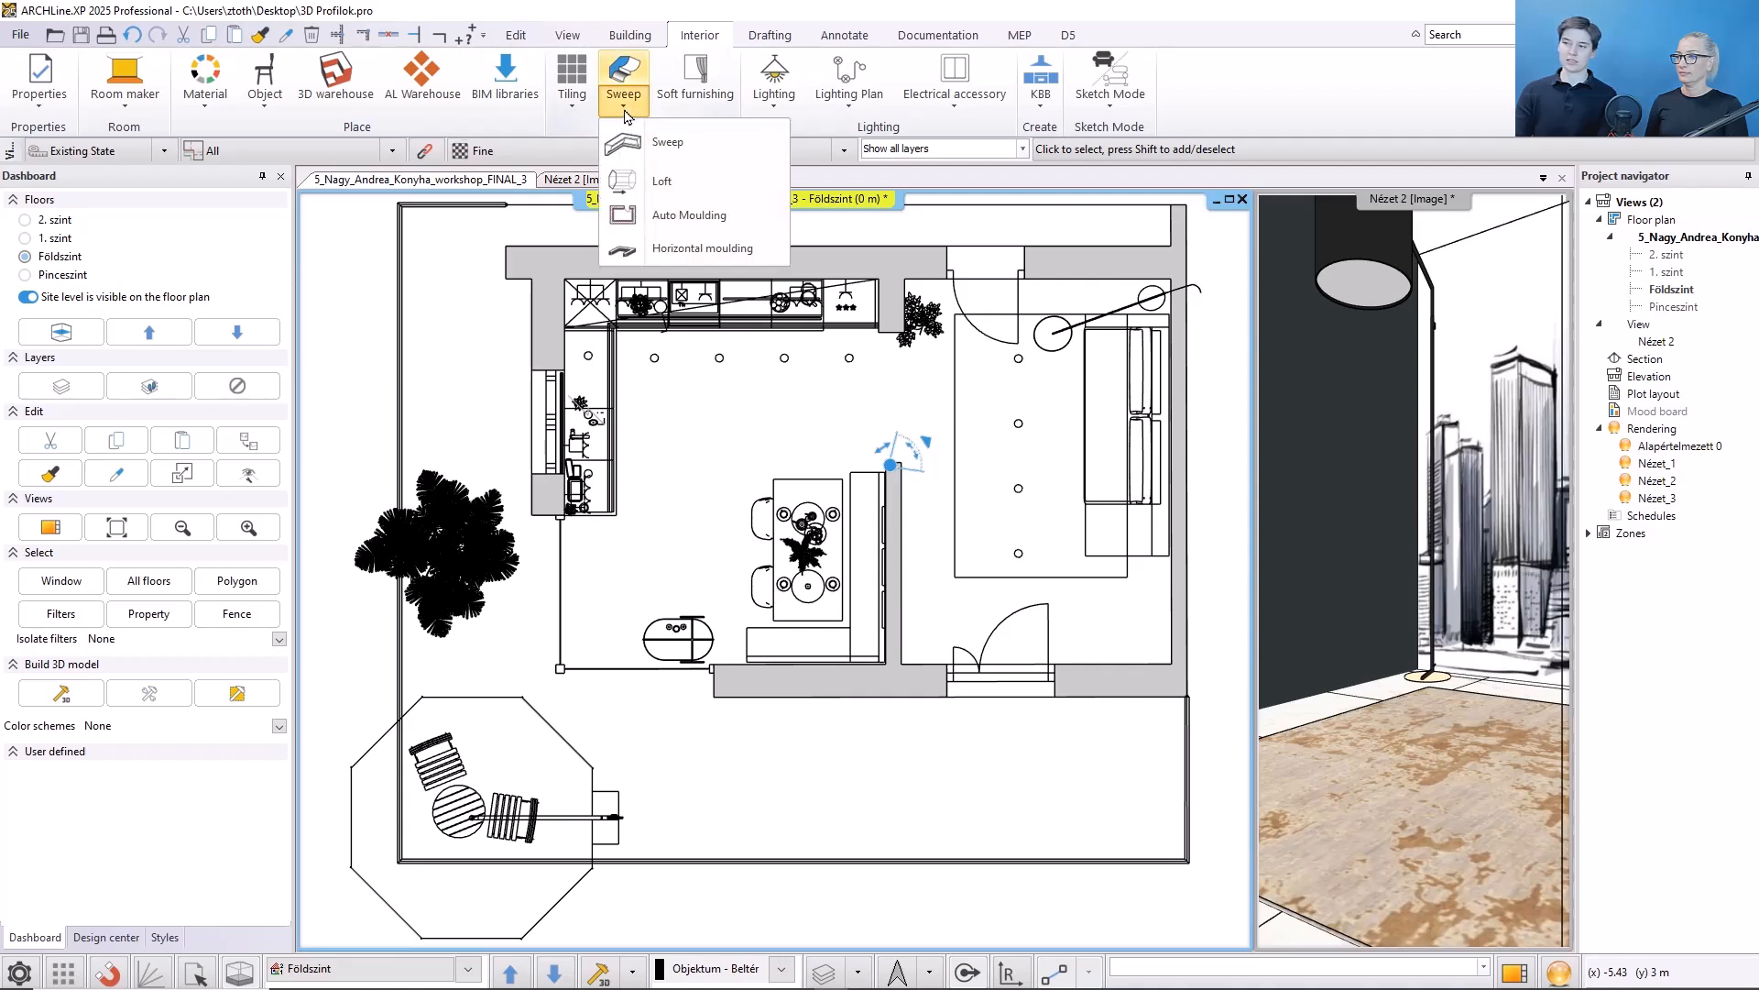
pyautogui.click(683, 214)
pyautogui.click(920, 428)
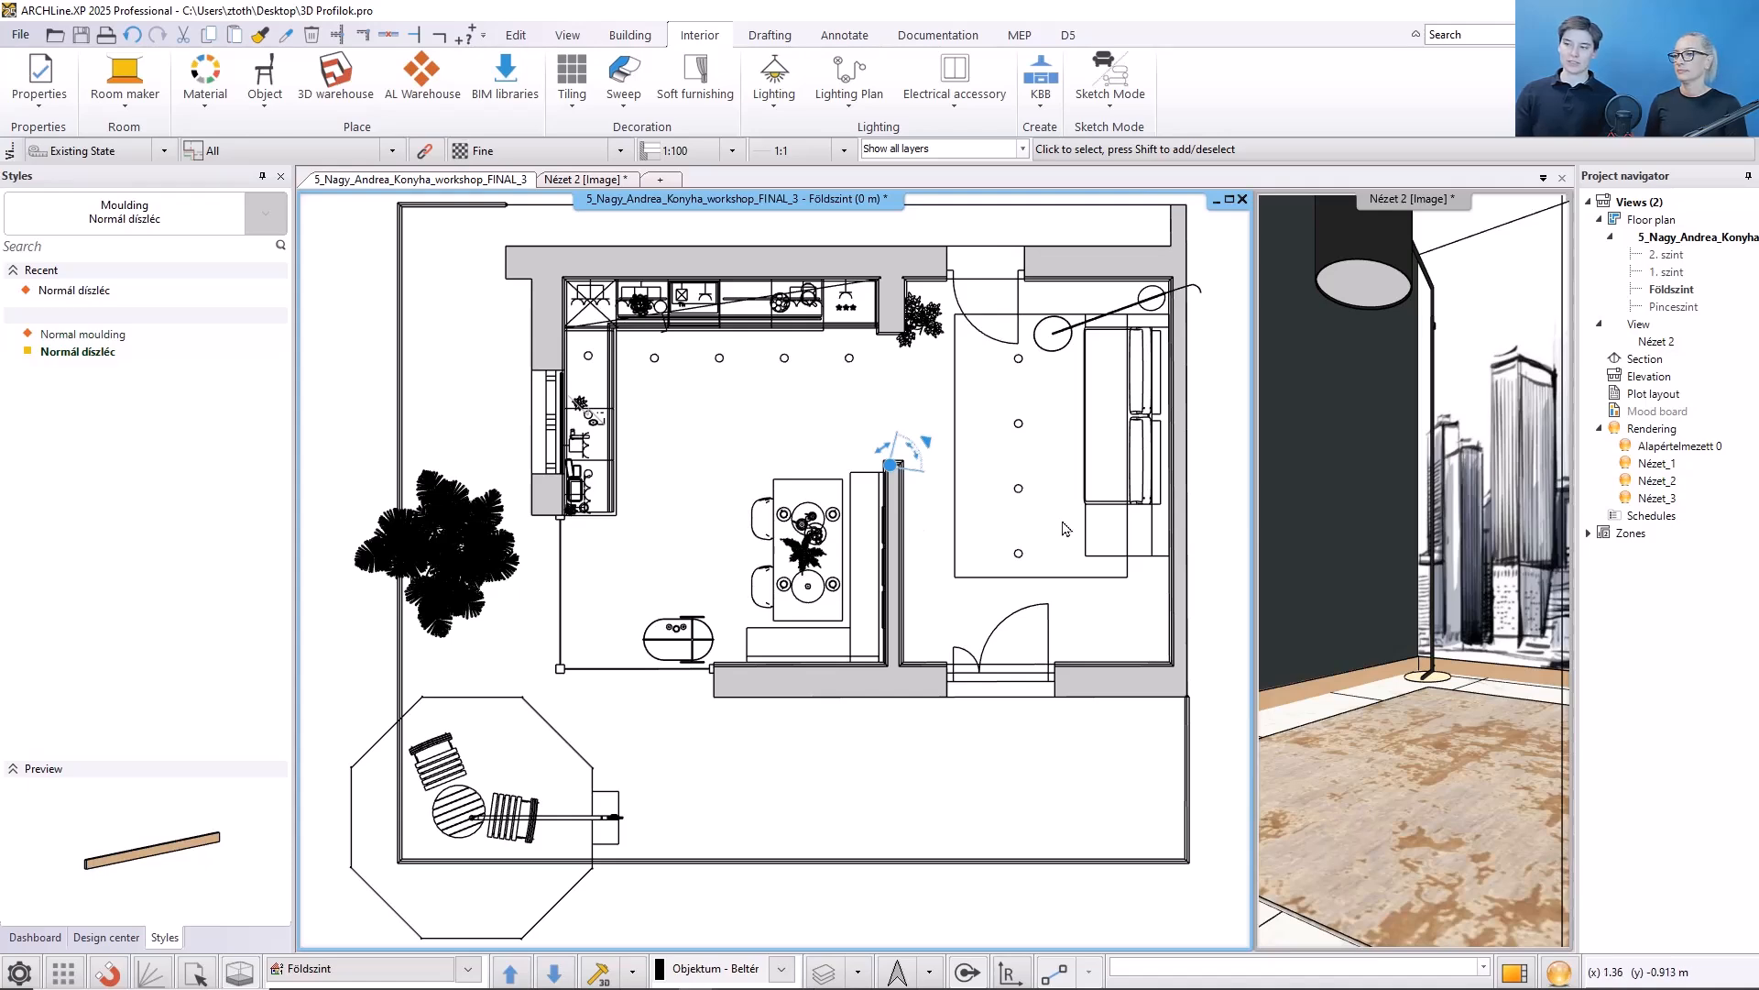
pyautogui.click(1305, 700)
pyautogui.click(1302, 695)
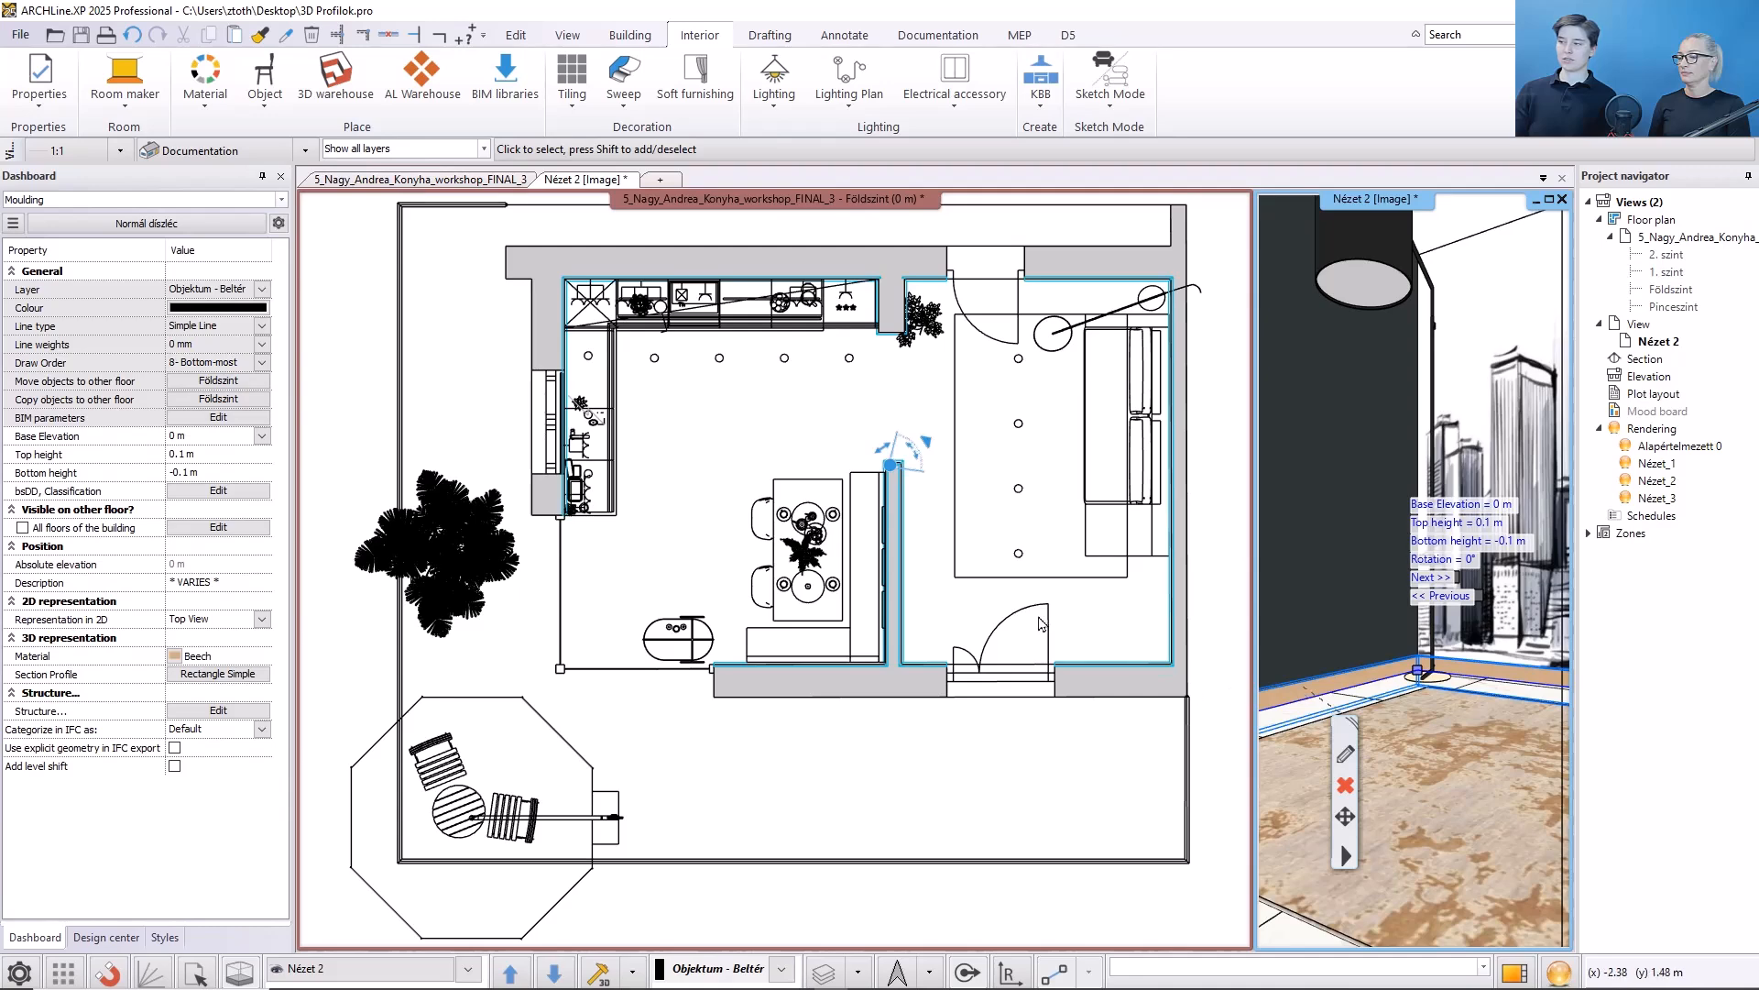
# - Inspect the new auto moulding along the walls in the 3D view
pyautogui.moveTo(941, 343); pyautogui.dragTo(918, 391, button='middle')
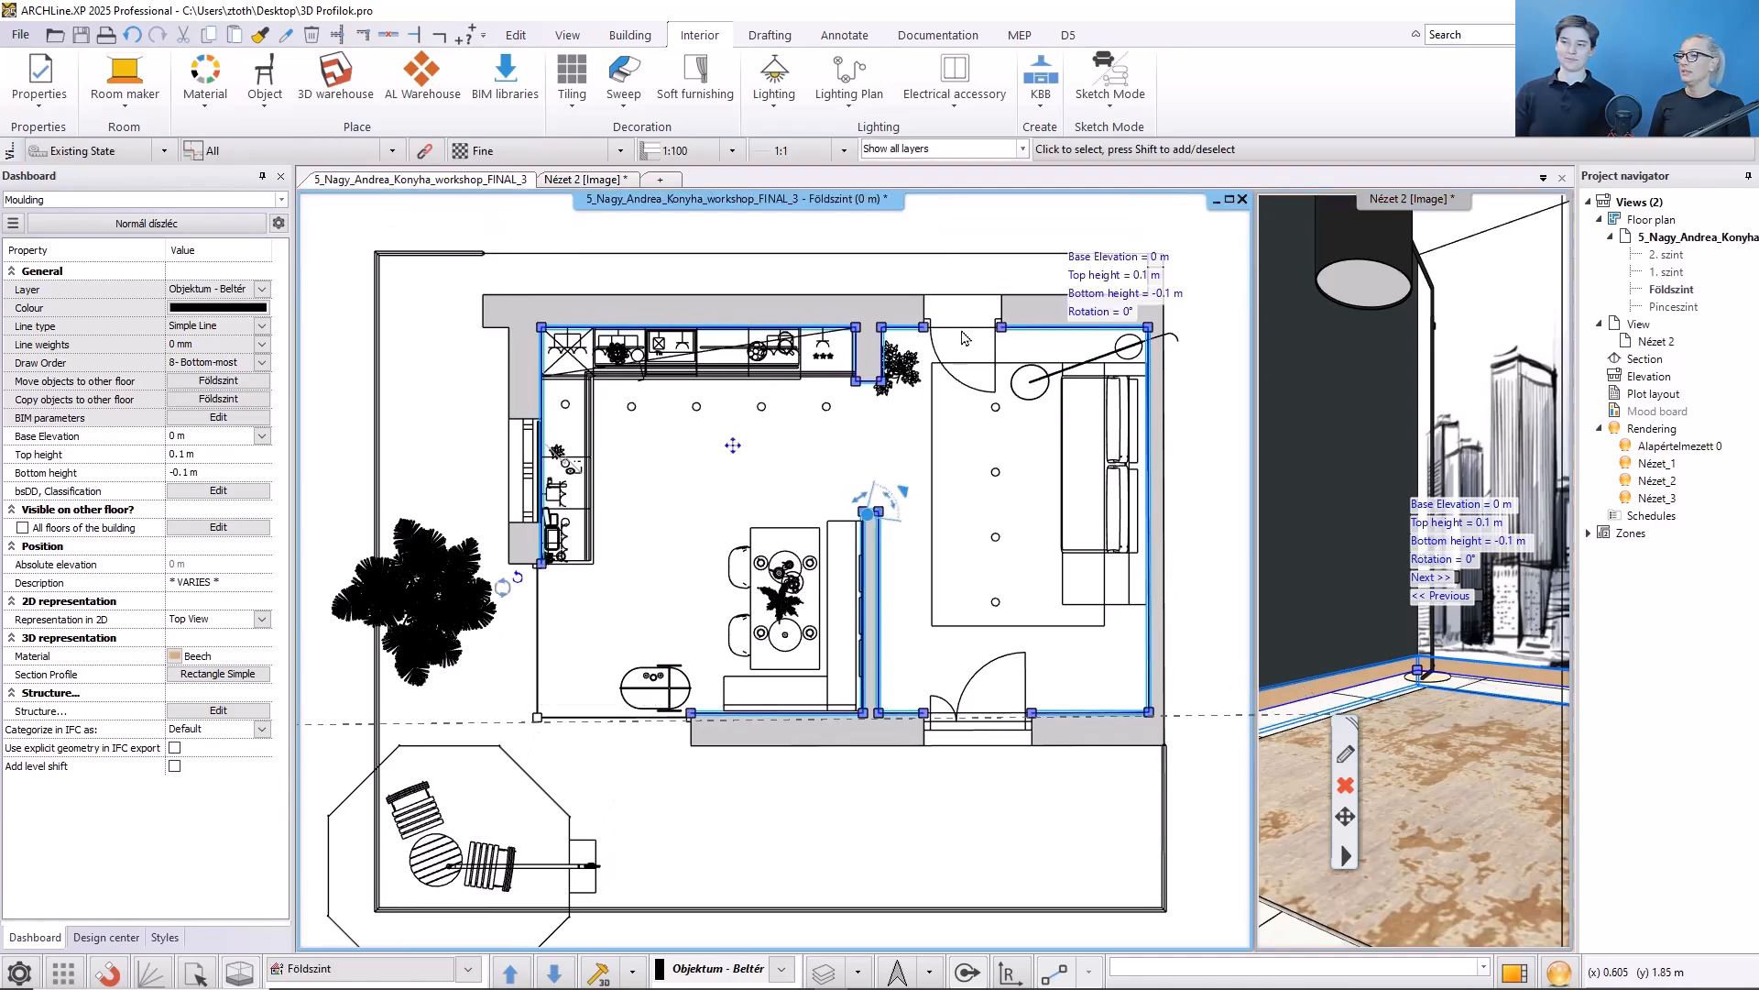
pyautogui.click(1407, 815)
pyautogui.click(1522, 972)
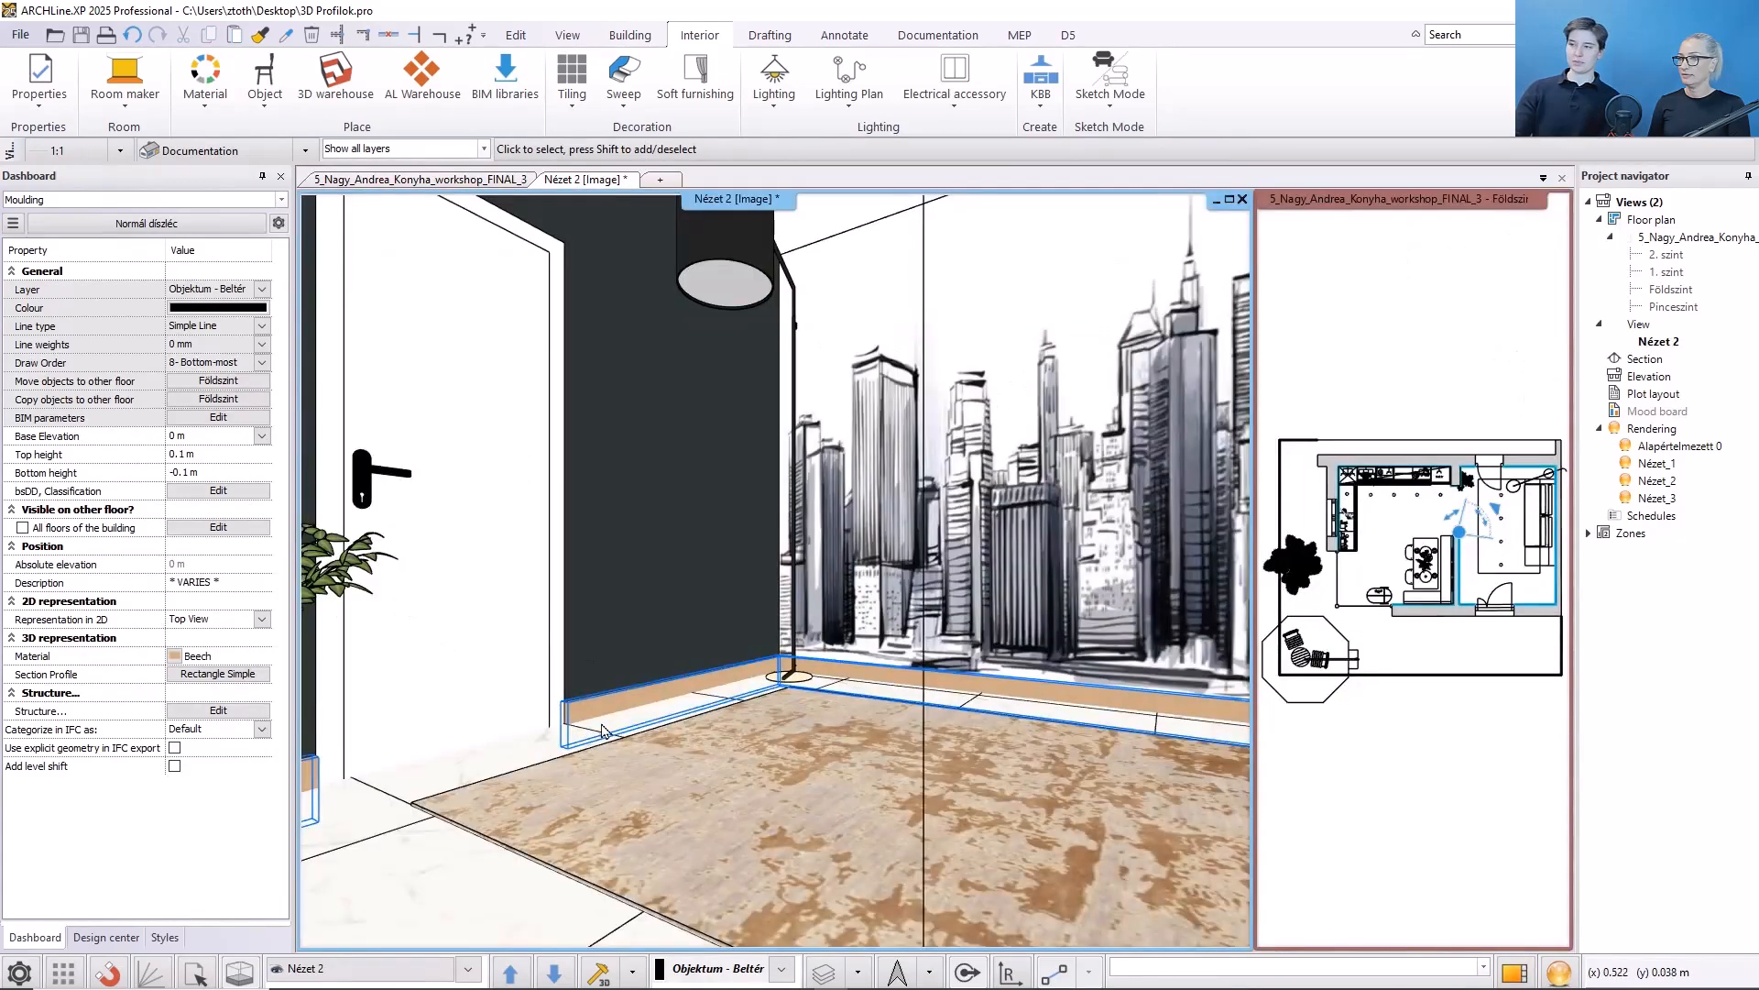
pyautogui.press('Escape')
pyautogui.scroll(2, 582, 714)
pyautogui.click(519, 762)
pyautogui.moveTo(520, 764); pyautogui.dragTo(624, 740, button='middle')
pyautogui.click(619, 749)
pyautogui.click(701, 961)
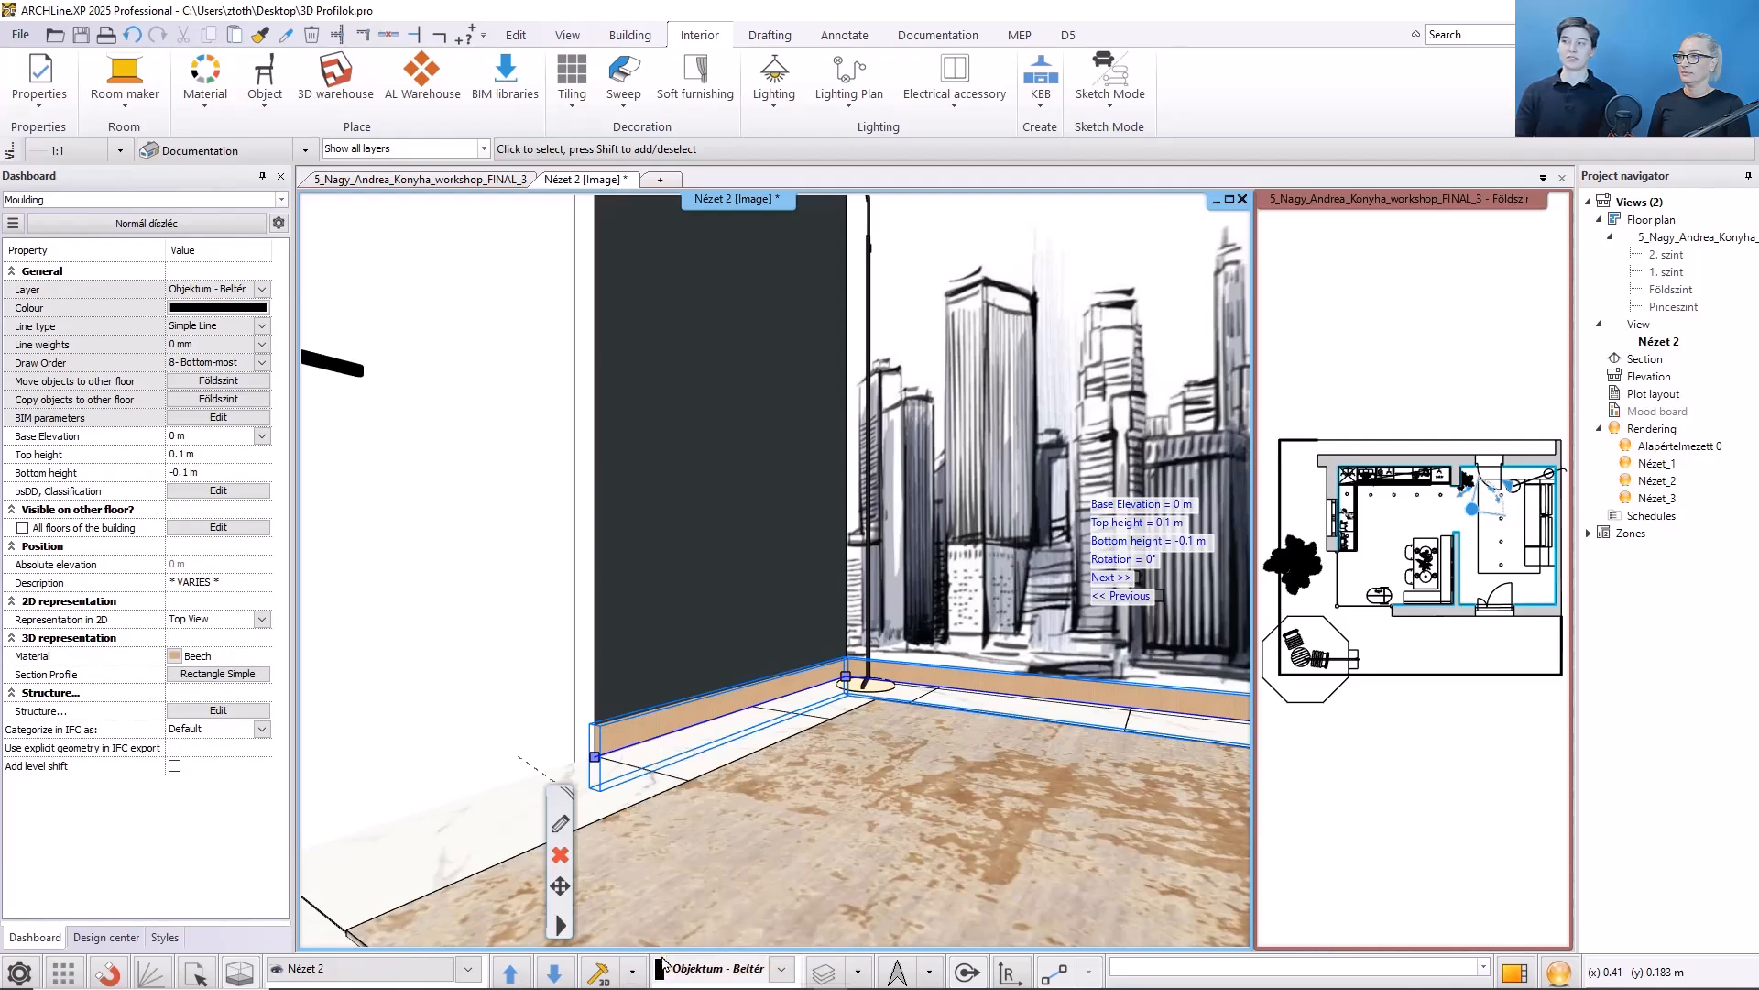
pyautogui.scroll(2, 587, 838)
pyautogui.moveTo(576, 835); pyautogui.dragTo(654, 743, button='middle')
pyautogui.click(706, 804)
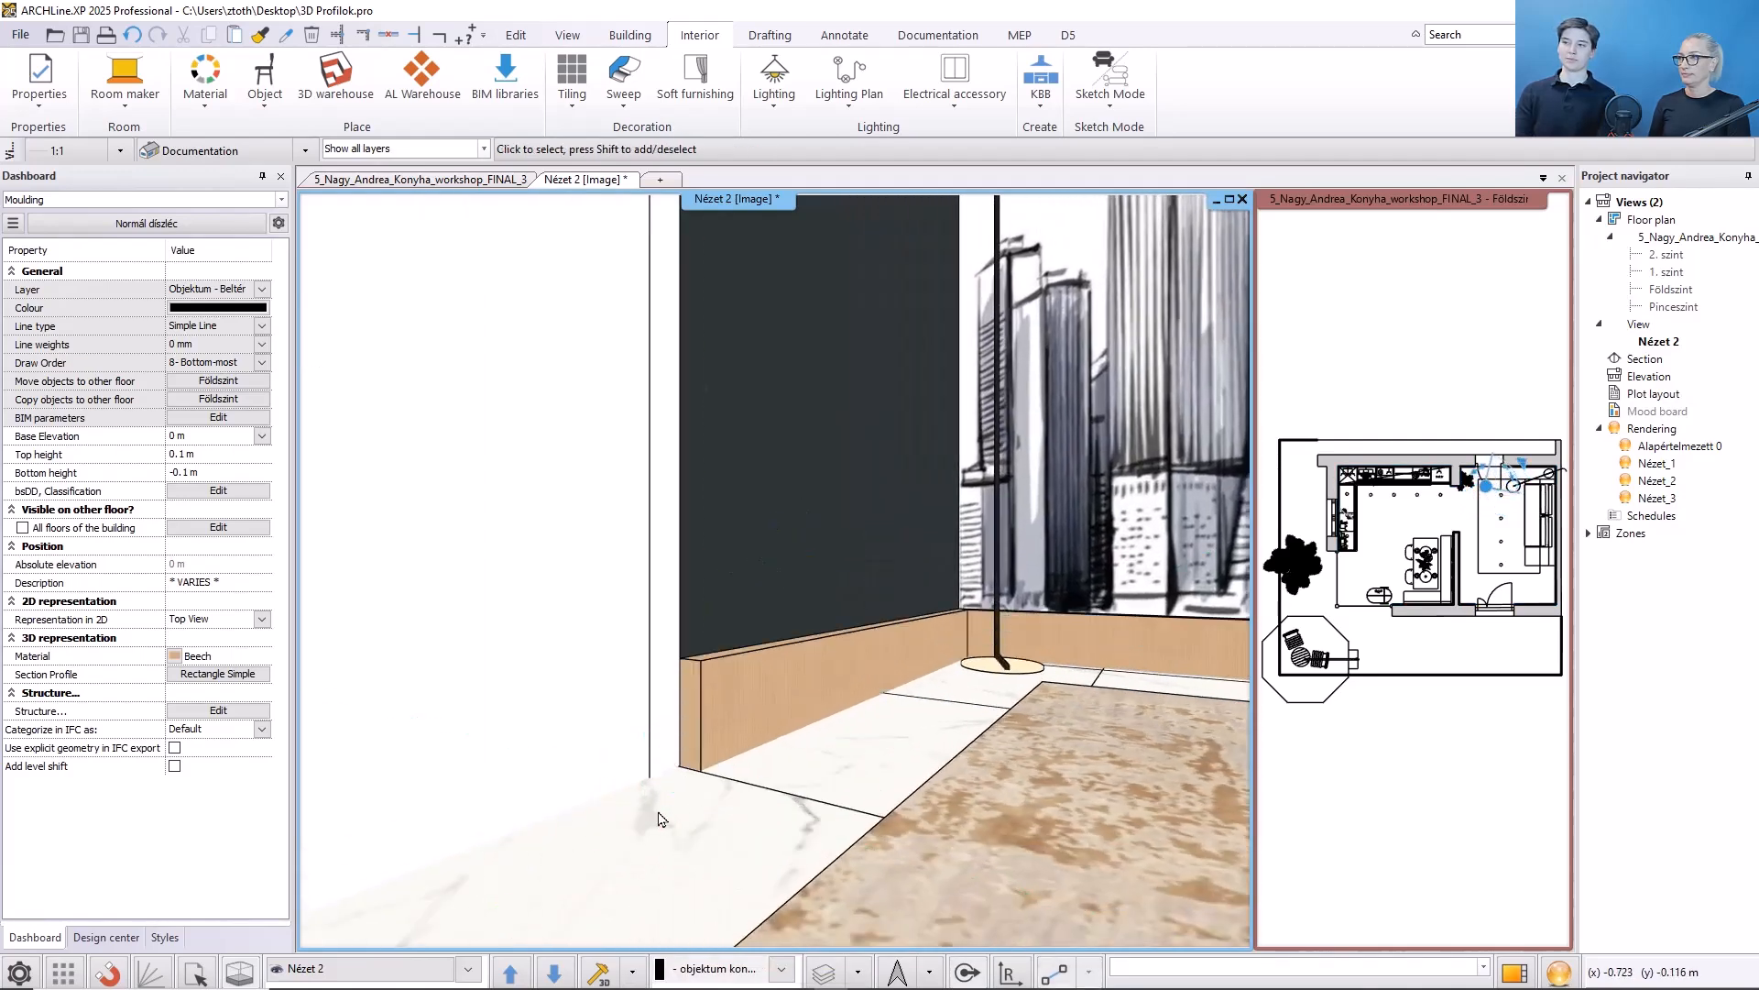
# - Set the auto moulding's section profile width to 0,02 m and height to 0,05 m
pyautogui.click(744, 730)
pyautogui.click(775, 758)
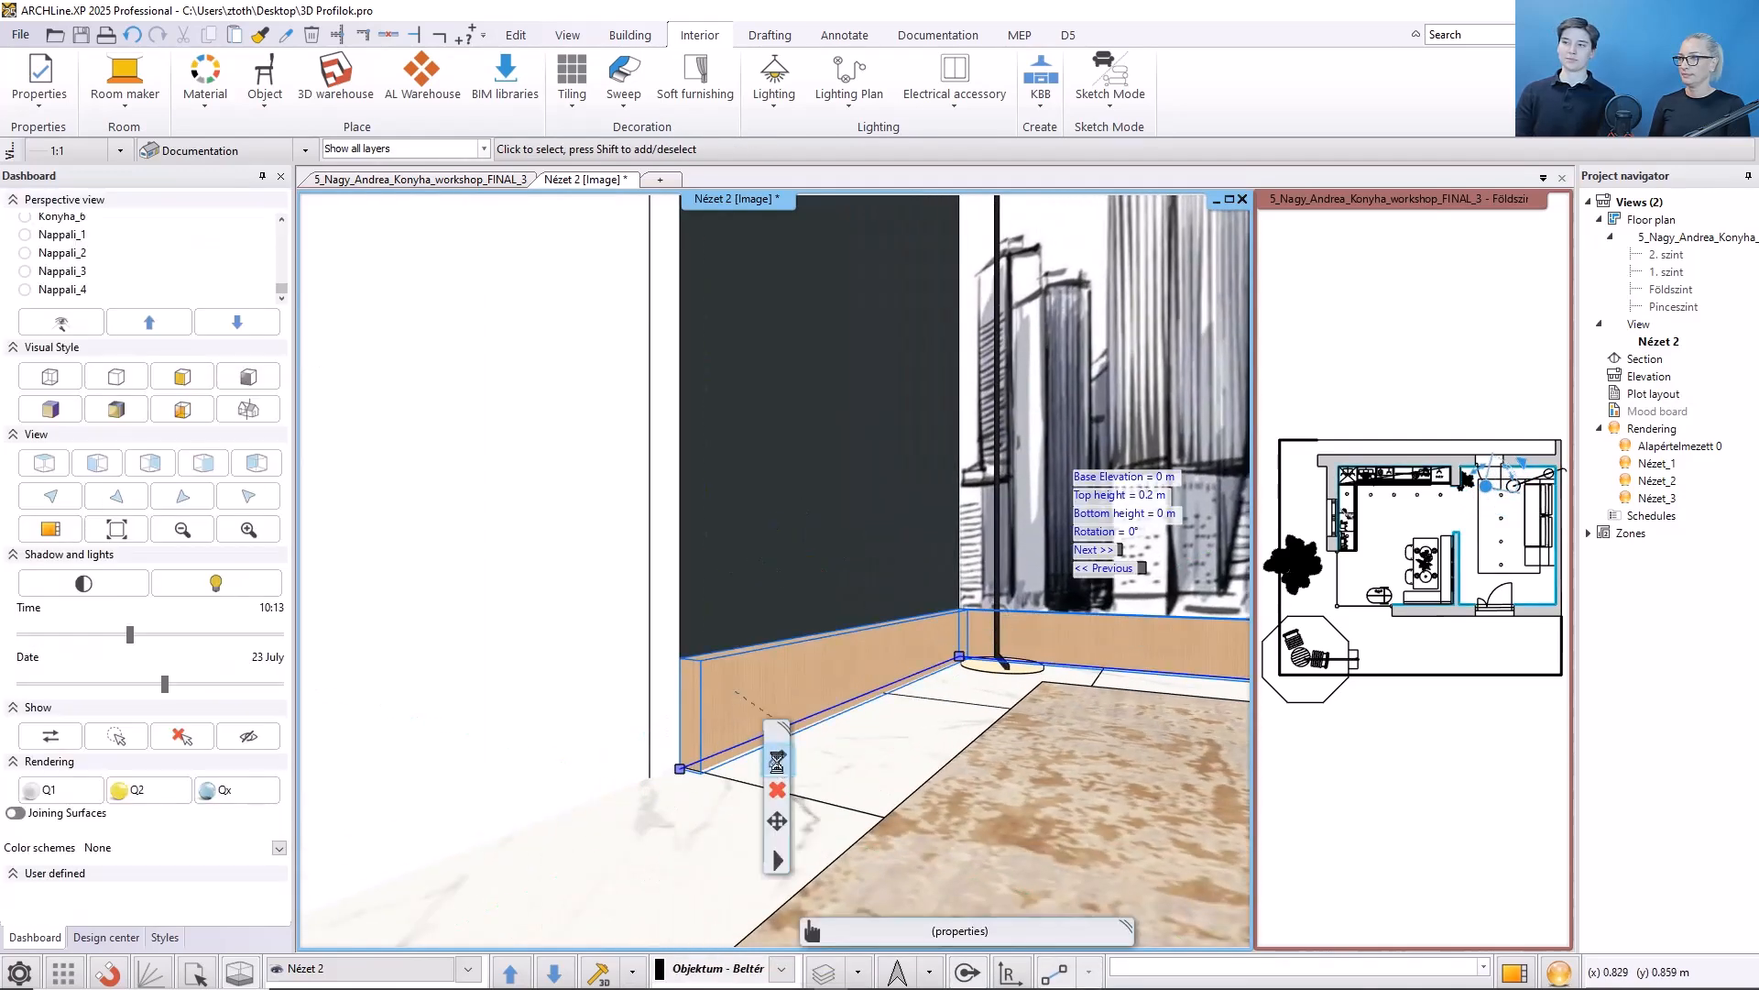
pyautogui.click(1268, 642)
pyautogui.write('0,0')
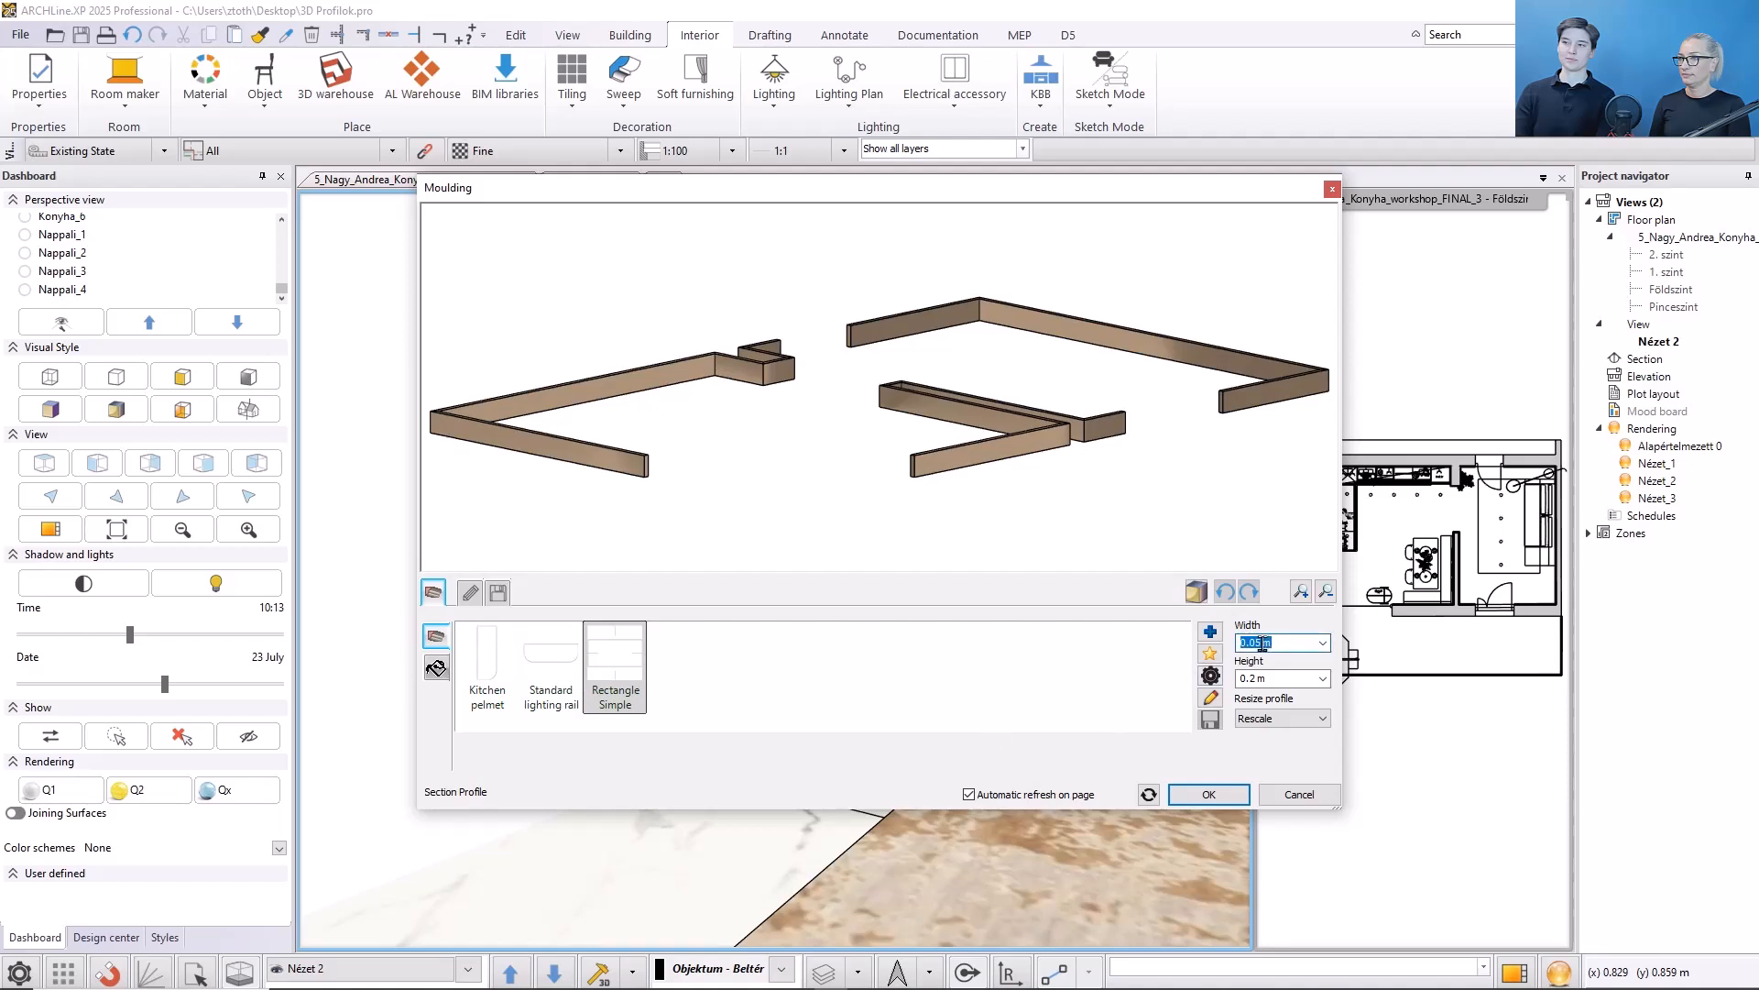
pyautogui.write('2')
pyautogui.press('Tab')
pyautogui.write('0,05')
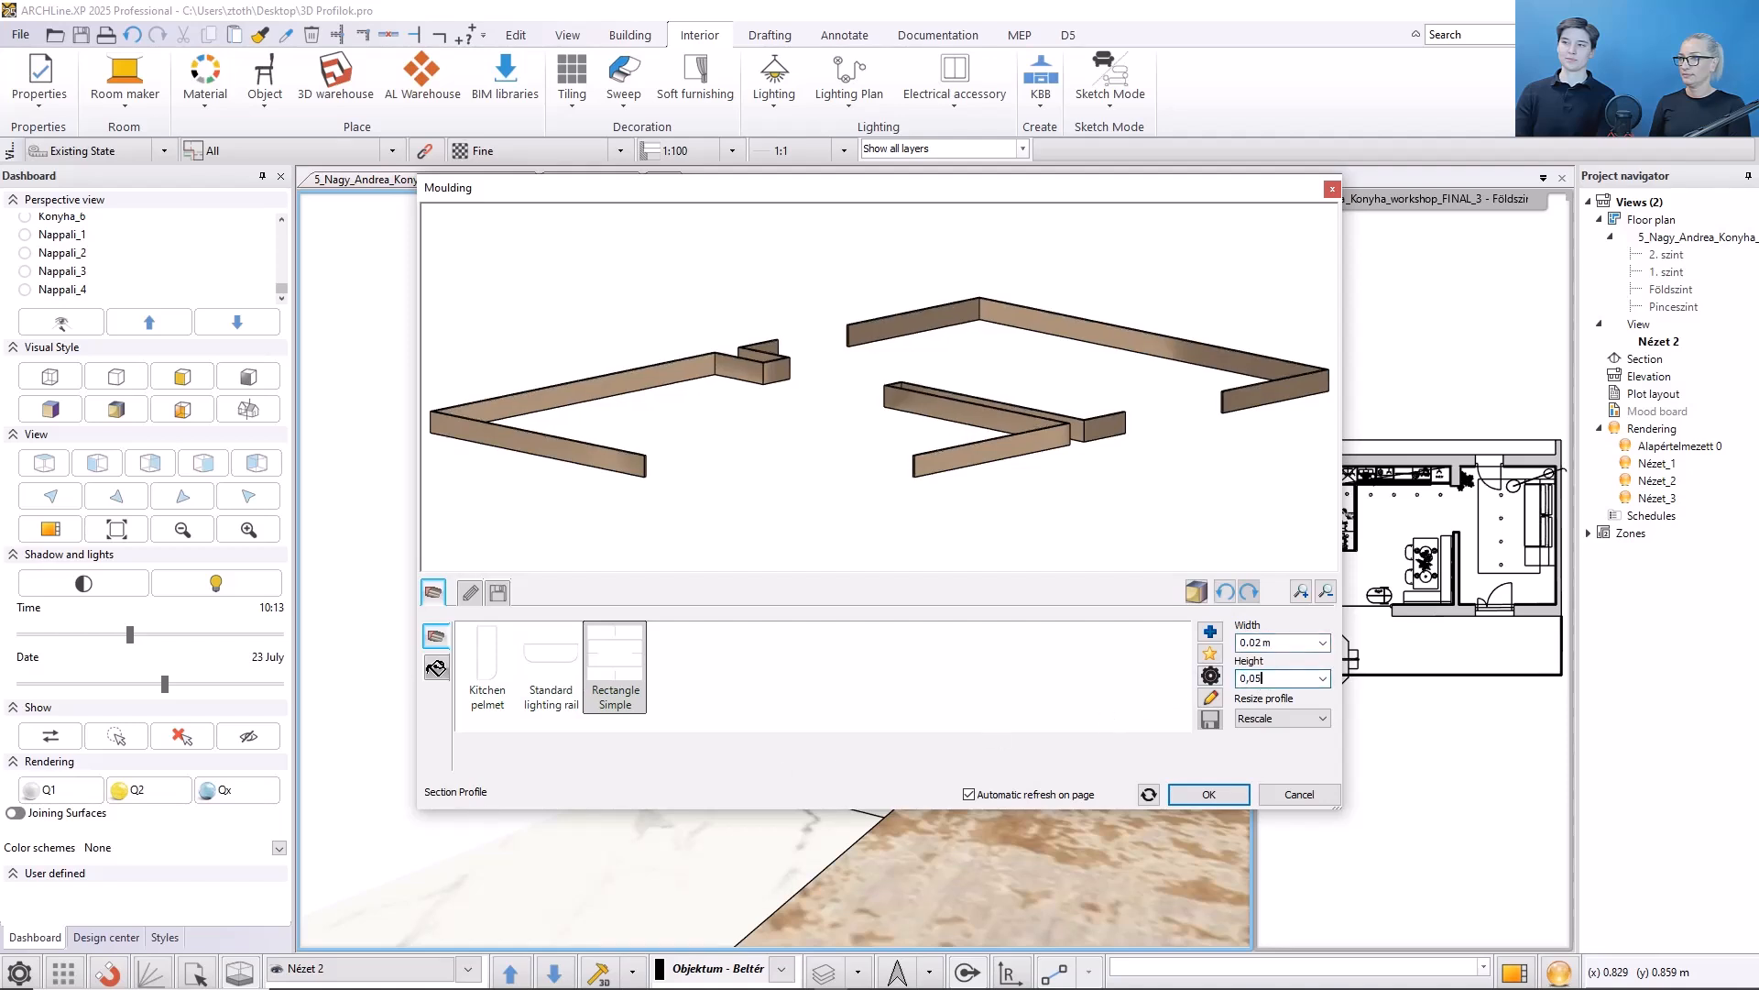
pyautogui.press('Tab')
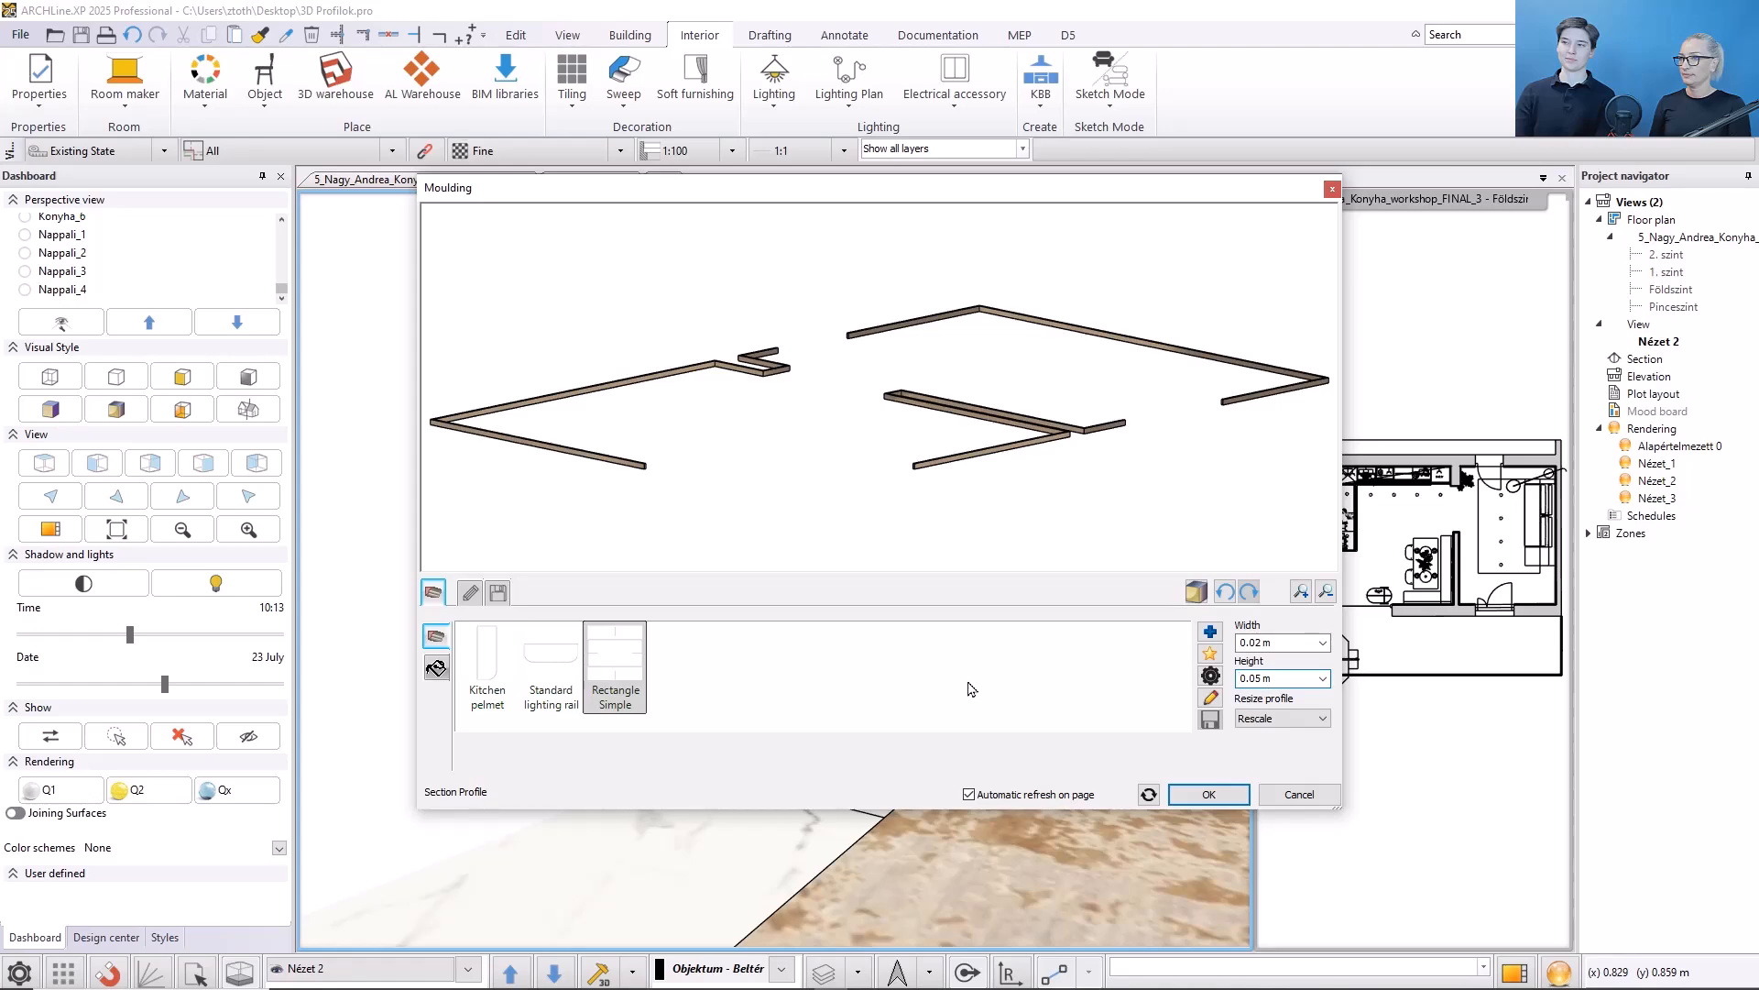
# - Give the auto moulding the White material and confirm the dialog
pyautogui.click(436, 667)
pyautogui.click(744, 656)
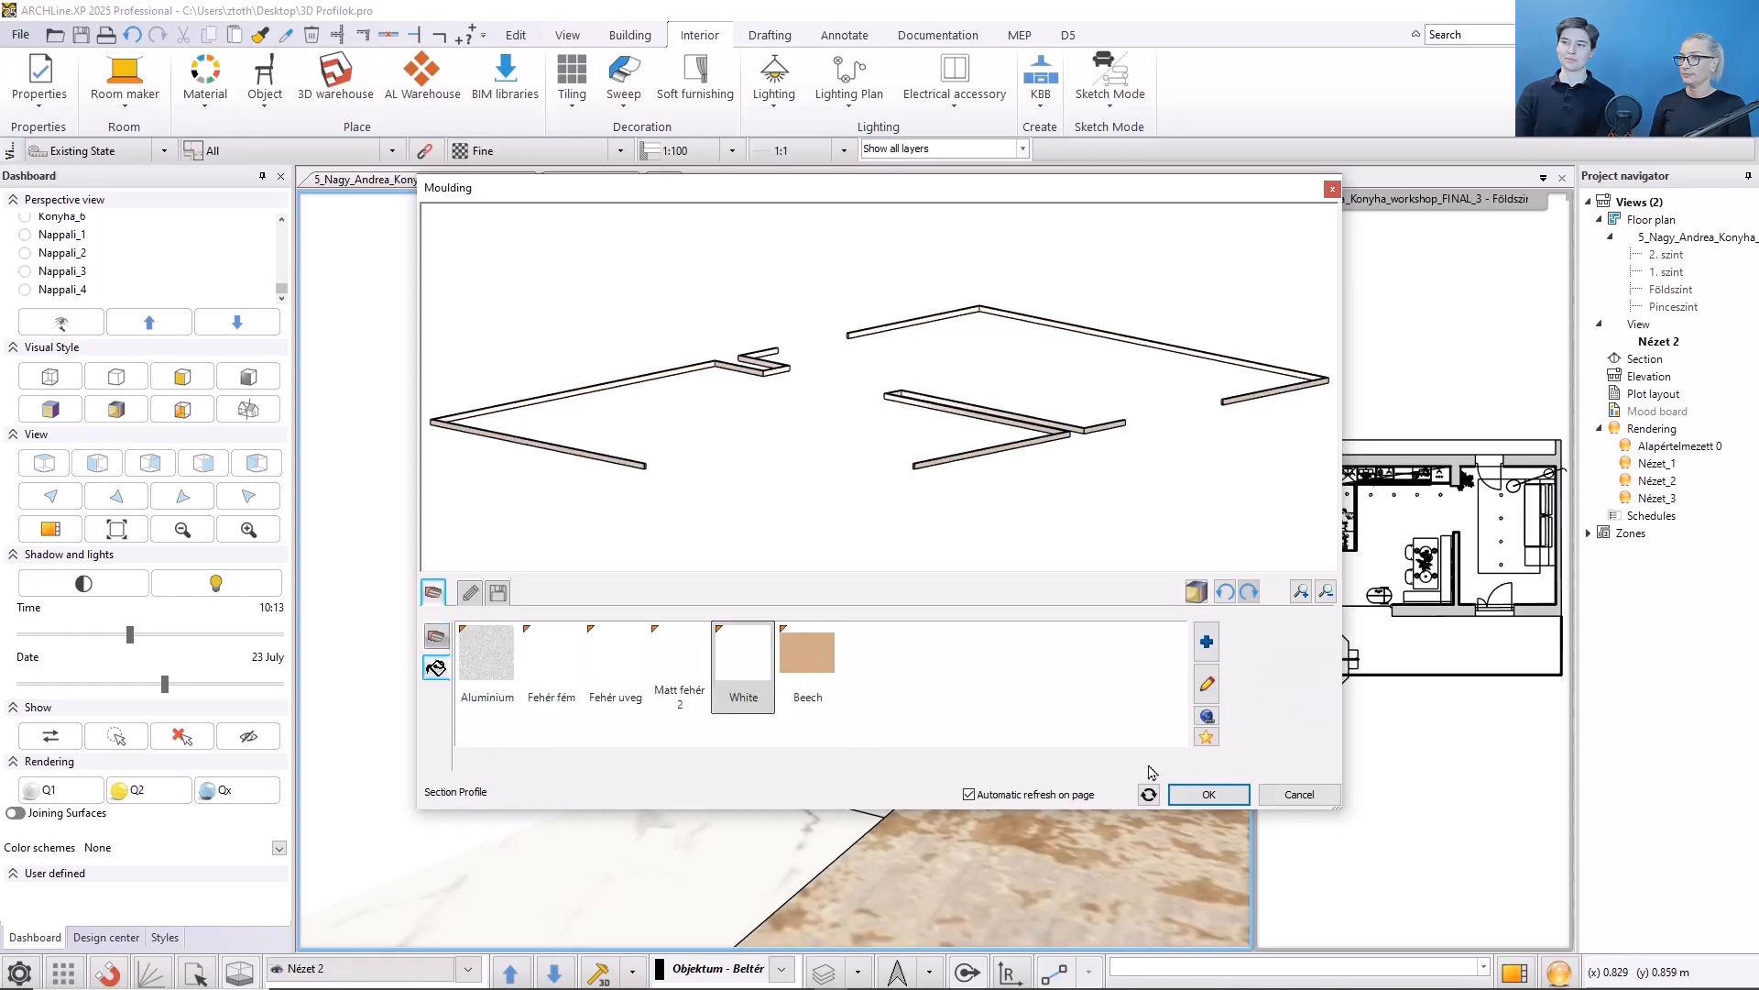
pyautogui.click(1206, 794)
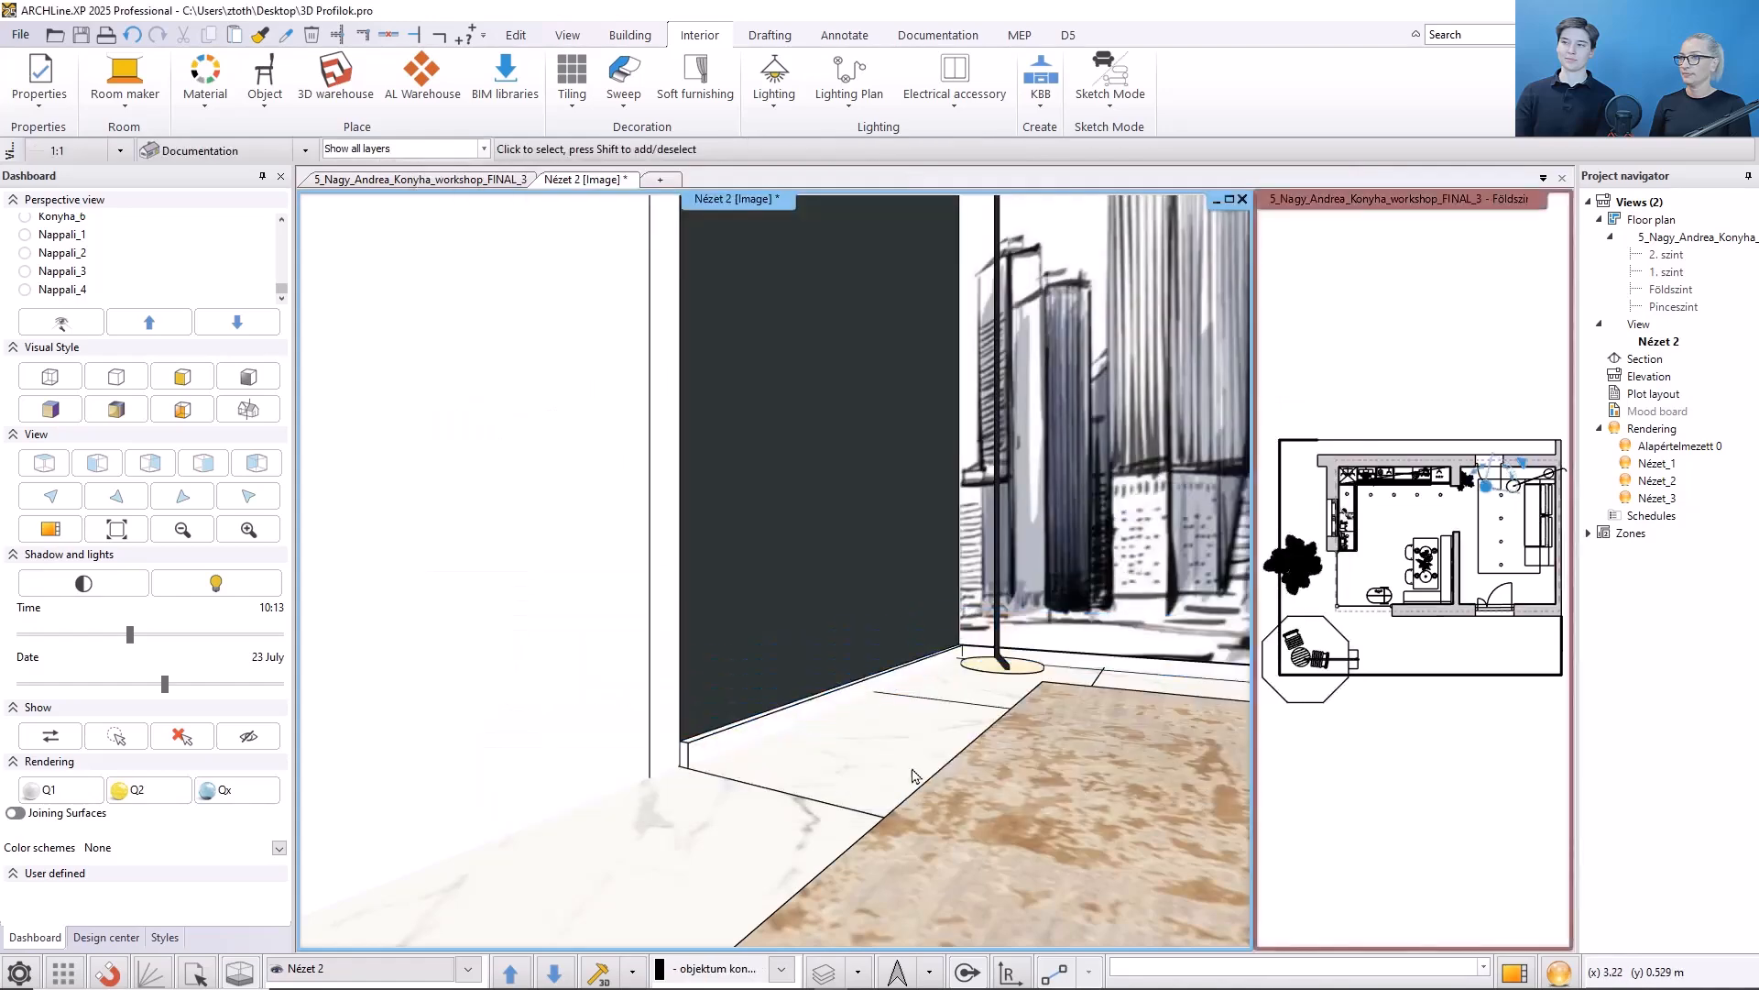
# - Check the mouldings from the Nappali_2 and Nappali_3 perspective views
pyautogui.click(50, 257)
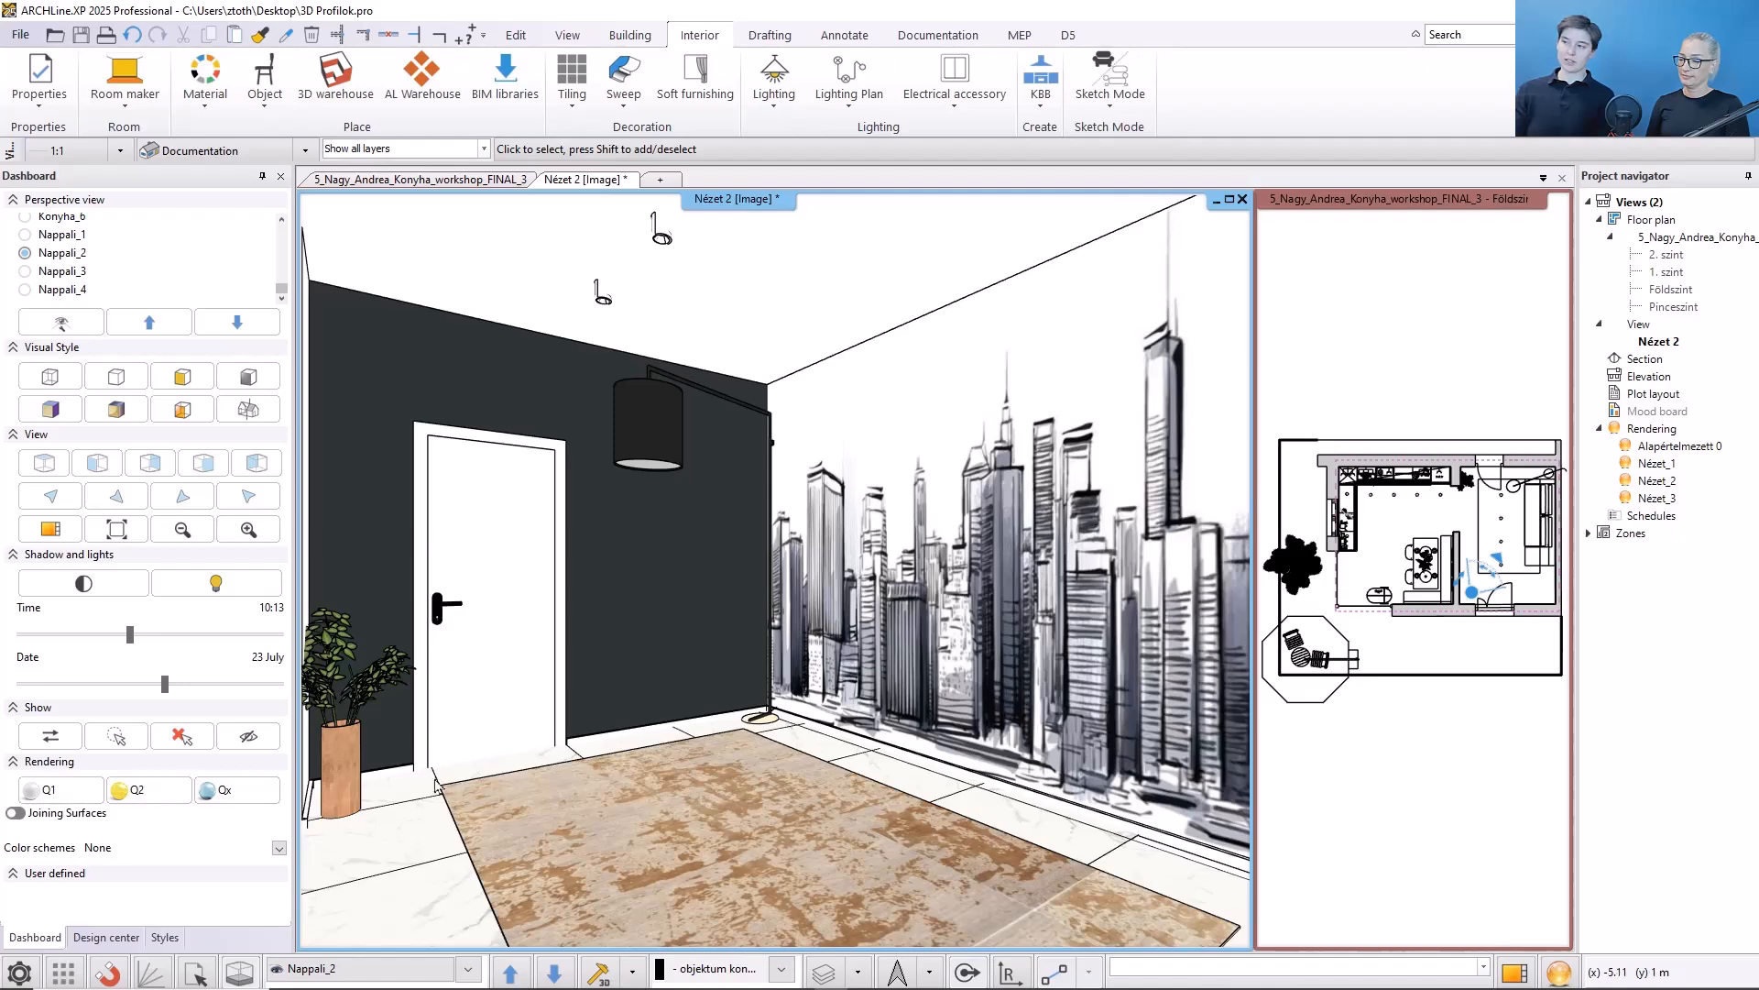
pyautogui.click(236, 323)
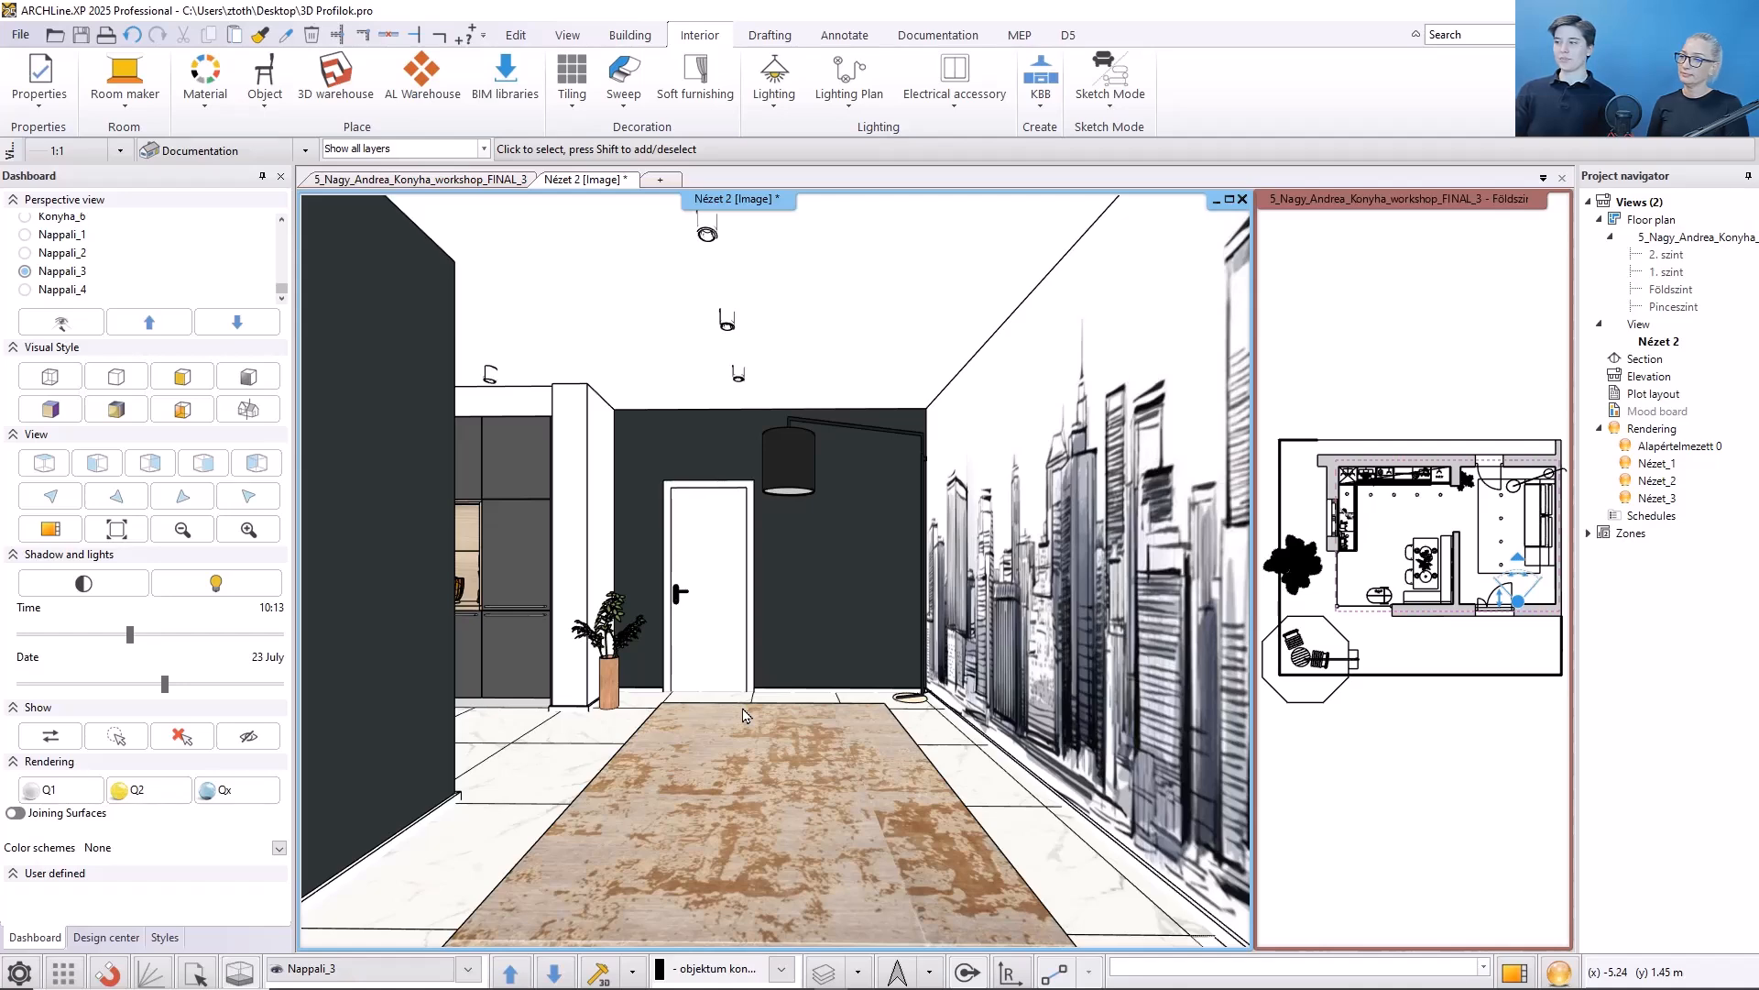
pyautogui.click(1374, 796)
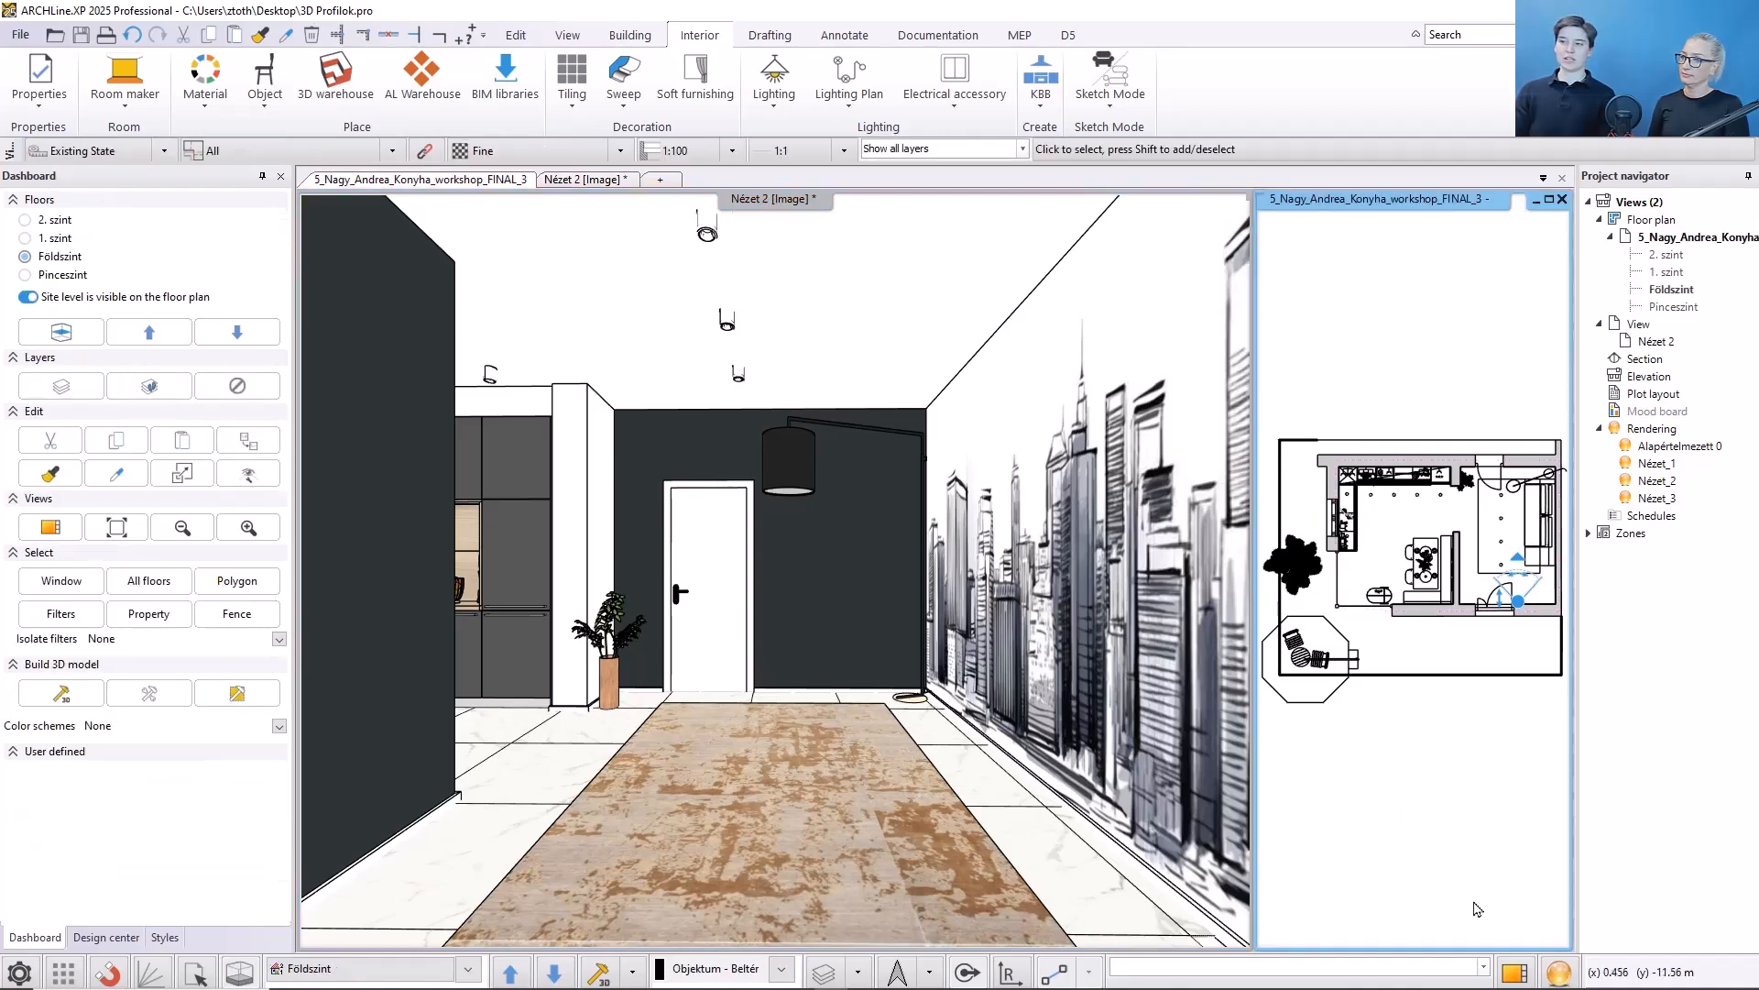
pyautogui.click(1515, 971)
pyautogui.click(1488, 524)
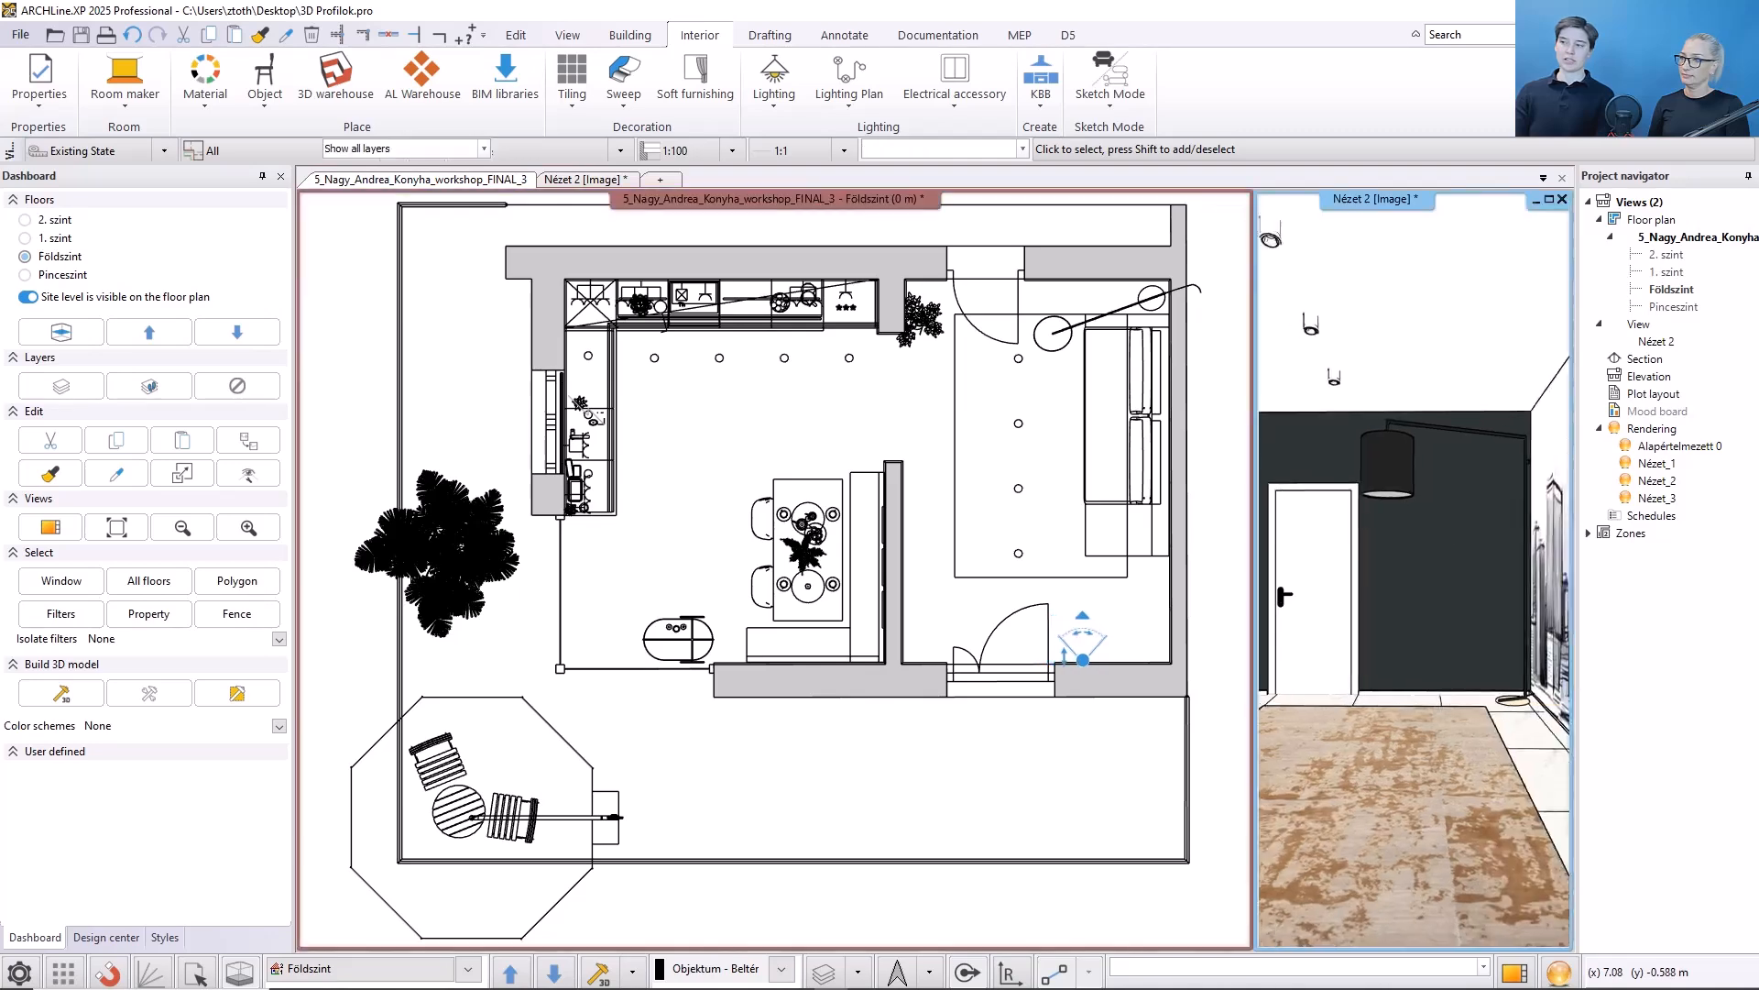
pyautogui.moveTo(1510, 496)
pyautogui.mouseDown(button='middle')
pyautogui.moveTo(1455, 506)
pyautogui.moveTo(1456, 478)
pyautogui.mouseUp(button='middle')
pyautogui.click(930, 589)
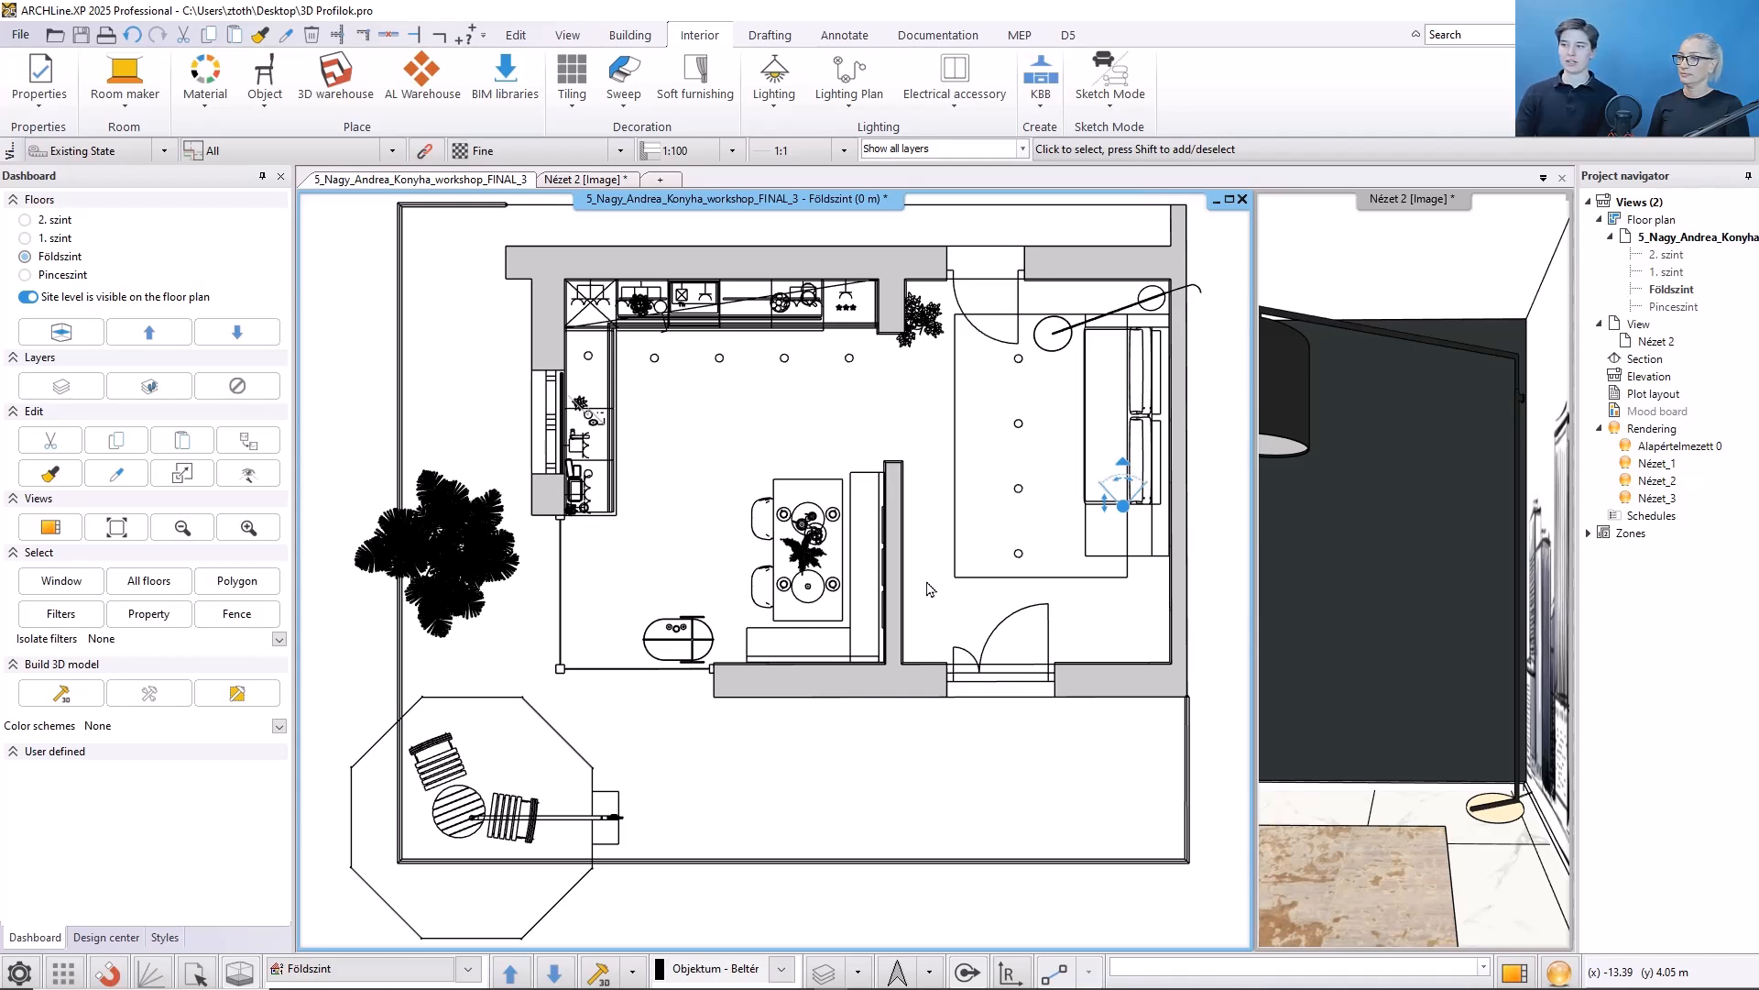
# - Start a Loft and draw a short horizontal path along the wall near the corner by the sofa
pyautogui.click(620, 108)
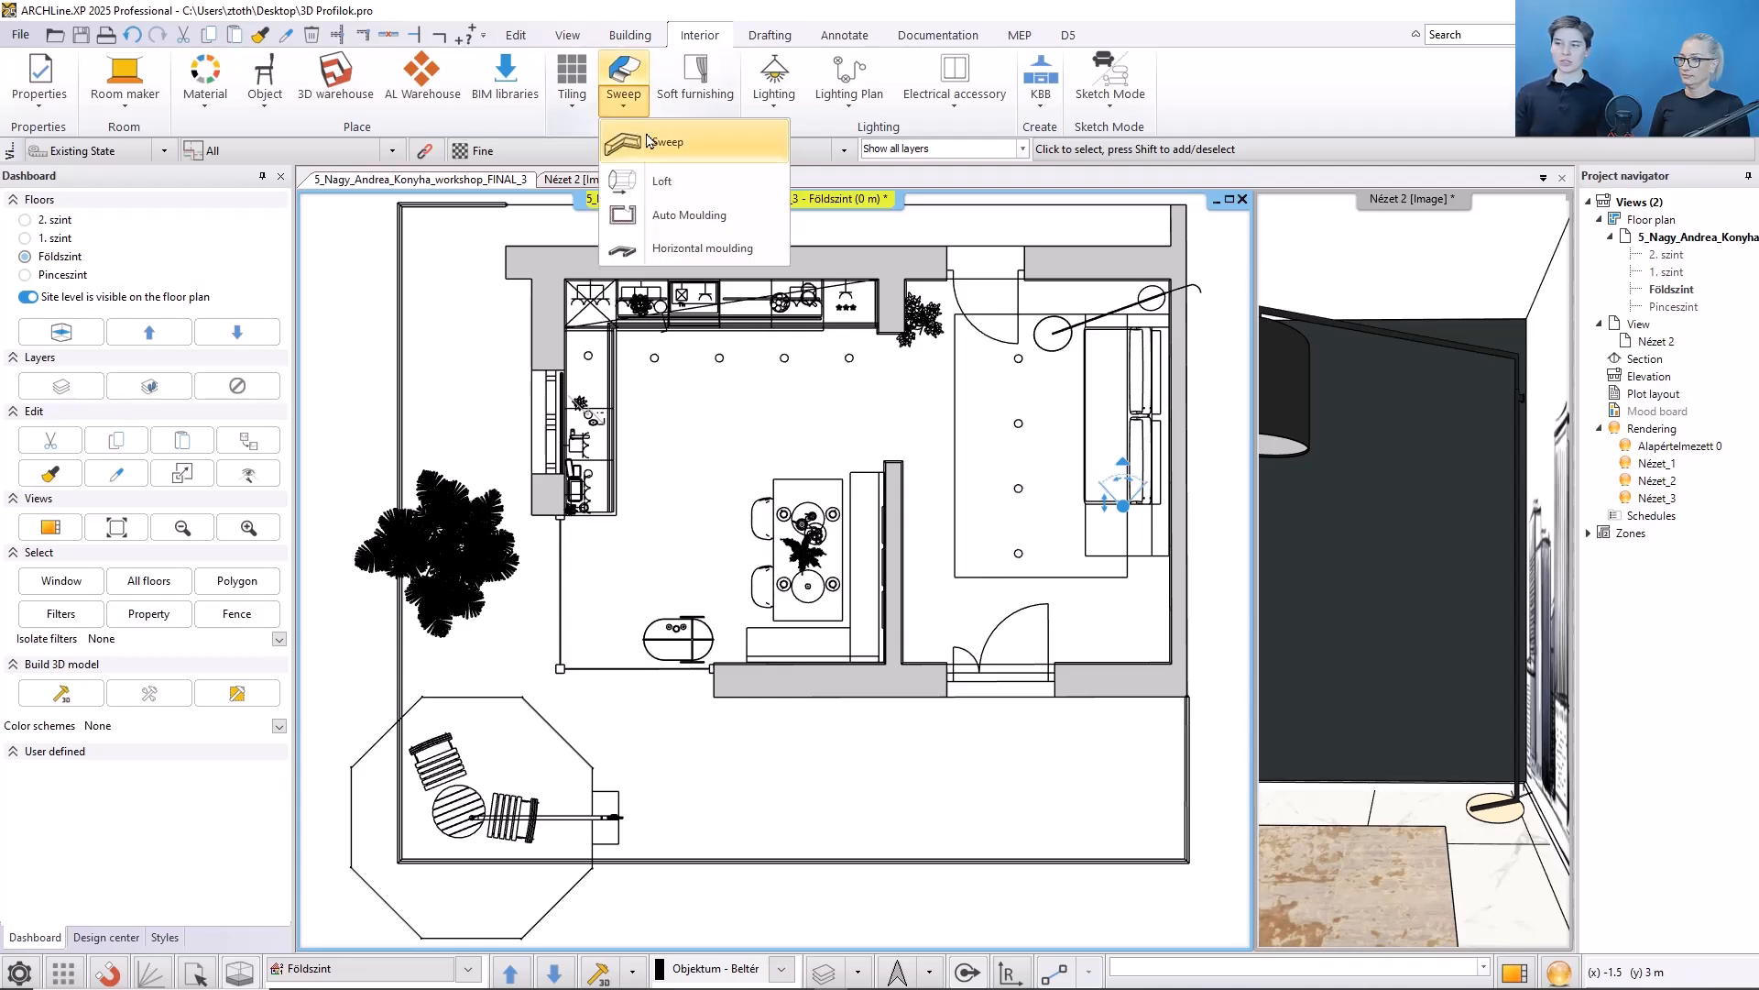
pyautogui.click(661, 181)
pyautogui.moveTo(1104, 280); pyautogui.dragTo(916, 431, button='middle')
pyautogui.scroll(4, 917, 432)
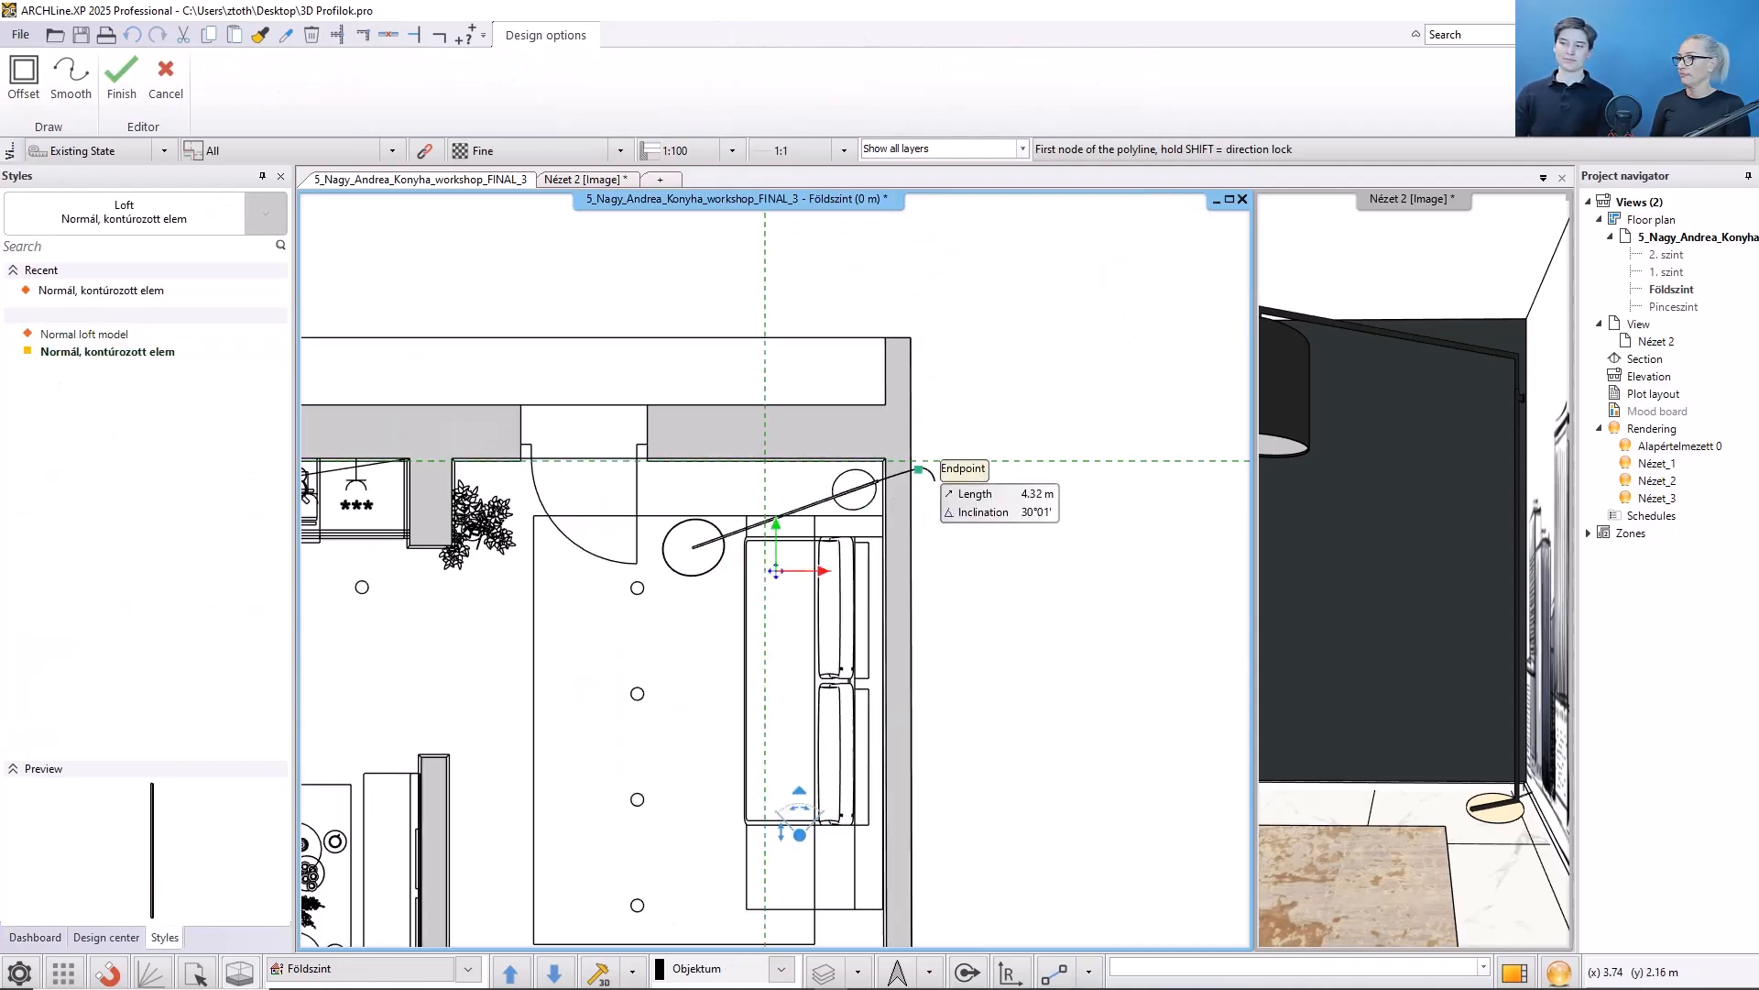
pyautogui.click(834, 476)
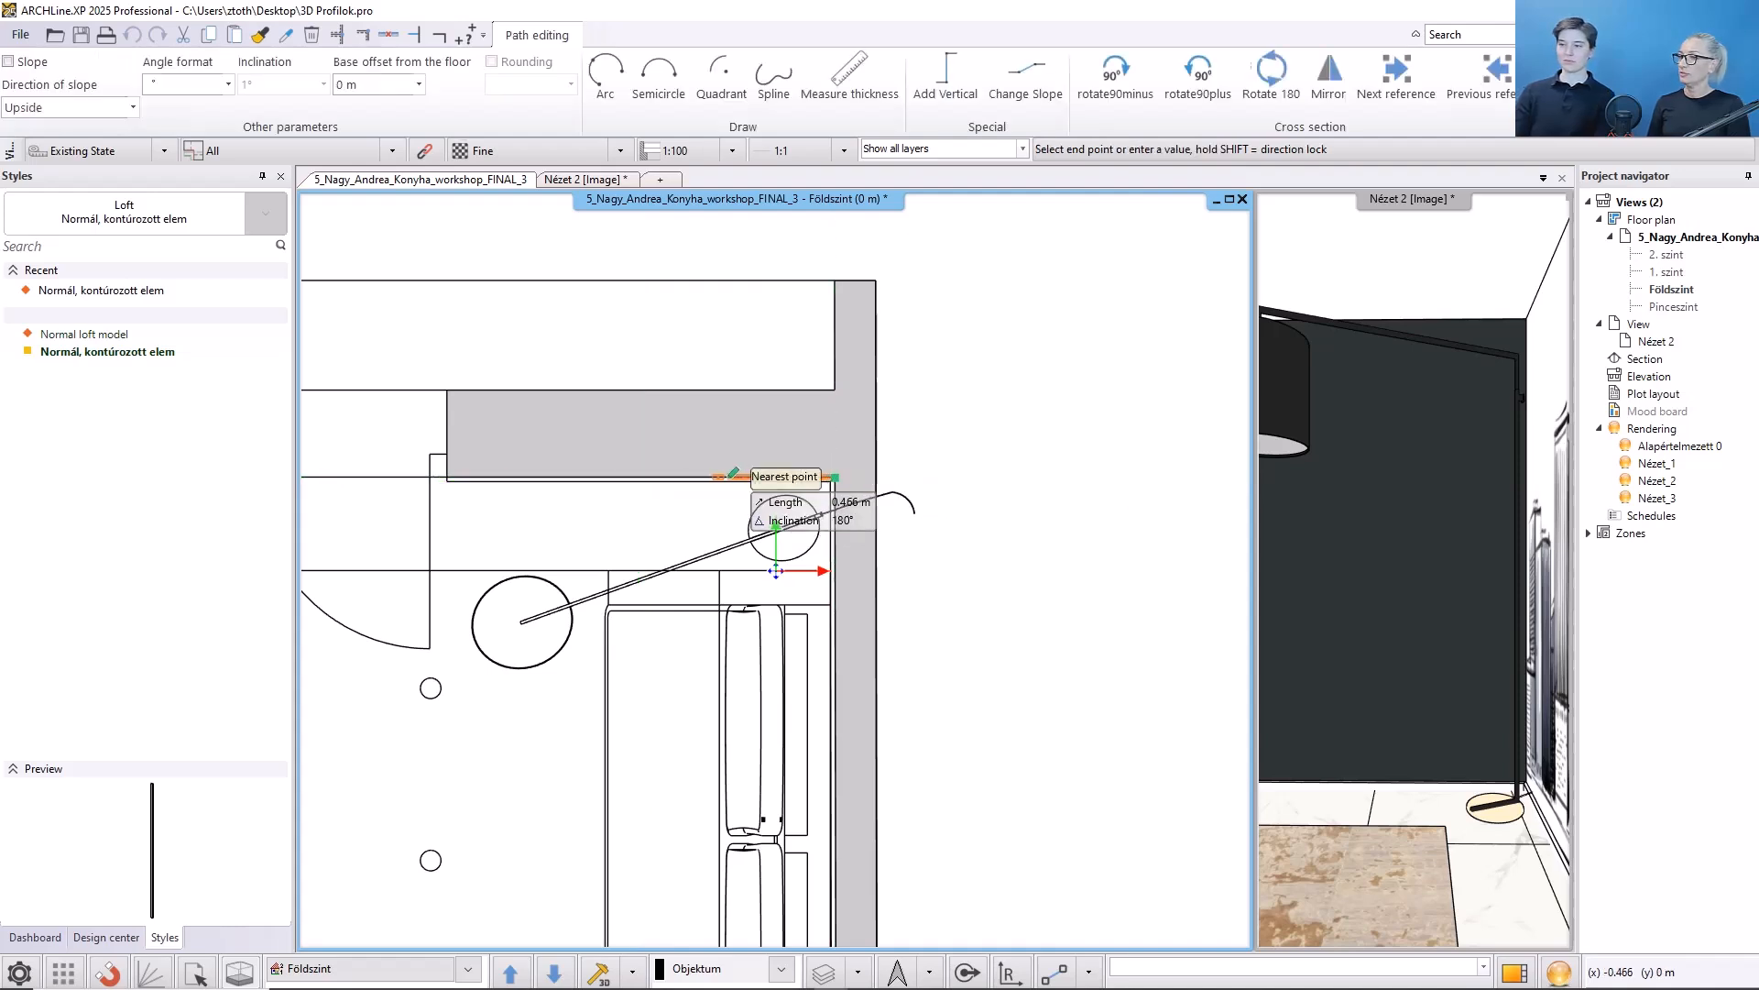
pyautogui.click(704, 477)
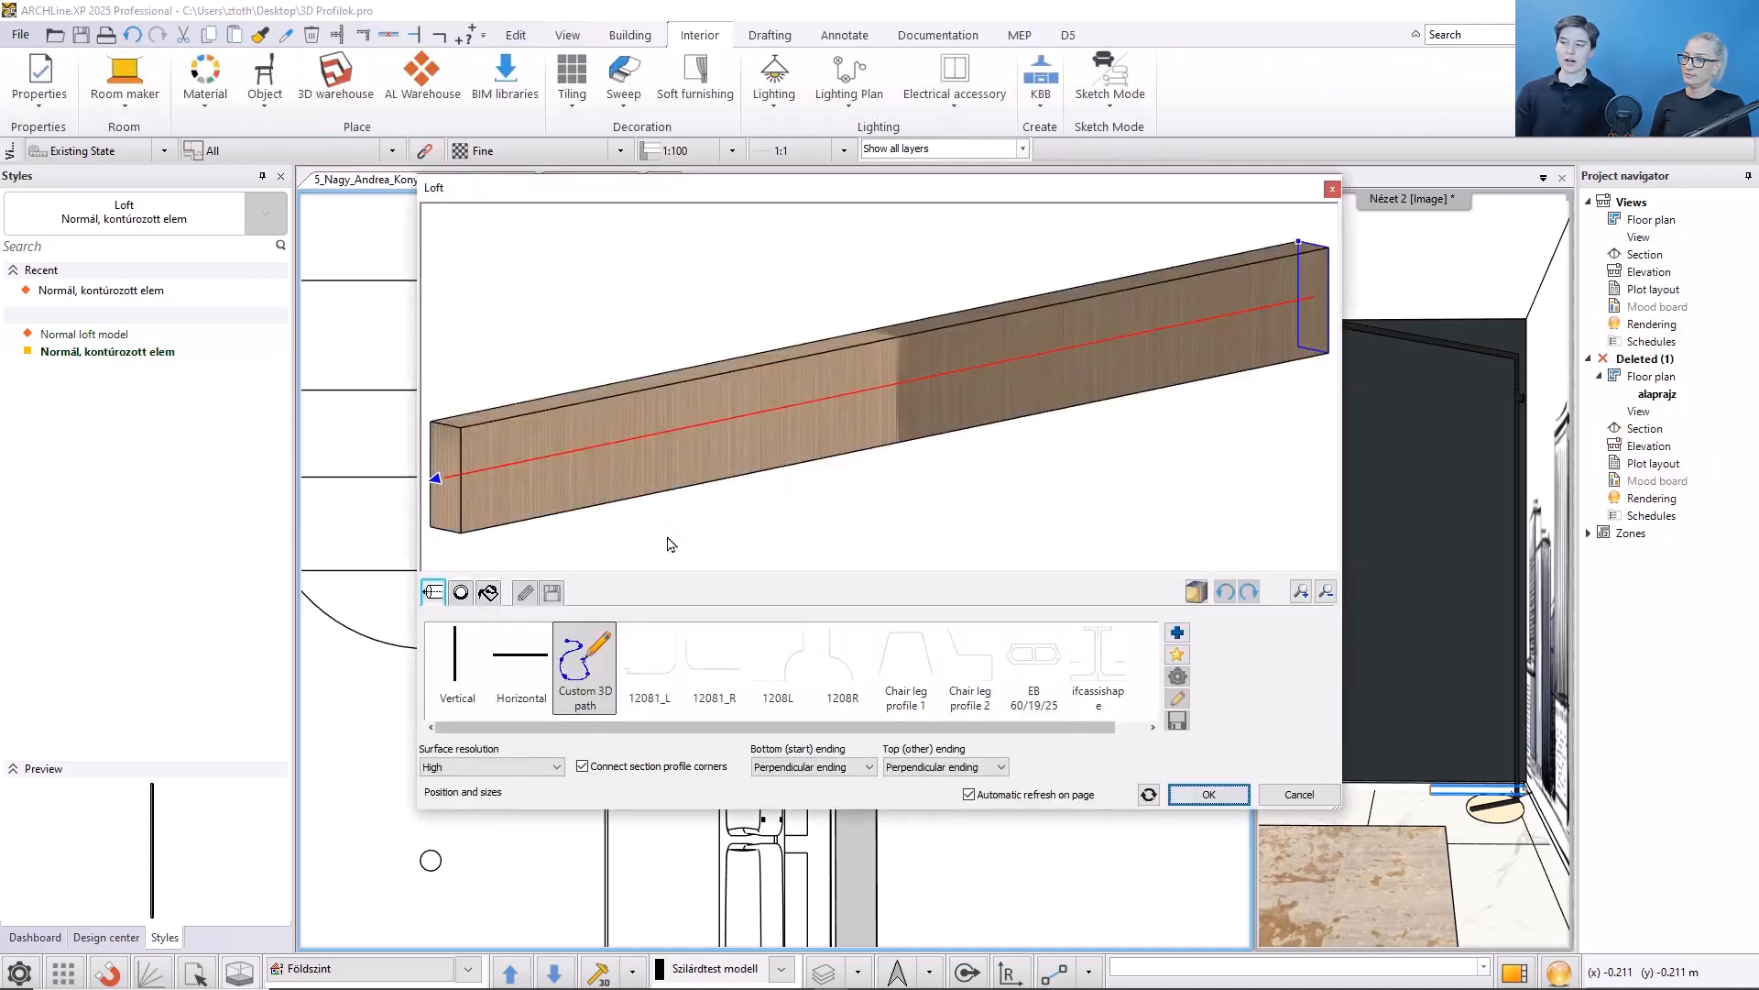
# - Switch the loft to a Vertical path, confirm it, and place the post at the wall corner
pyautogui.click(442, 661)
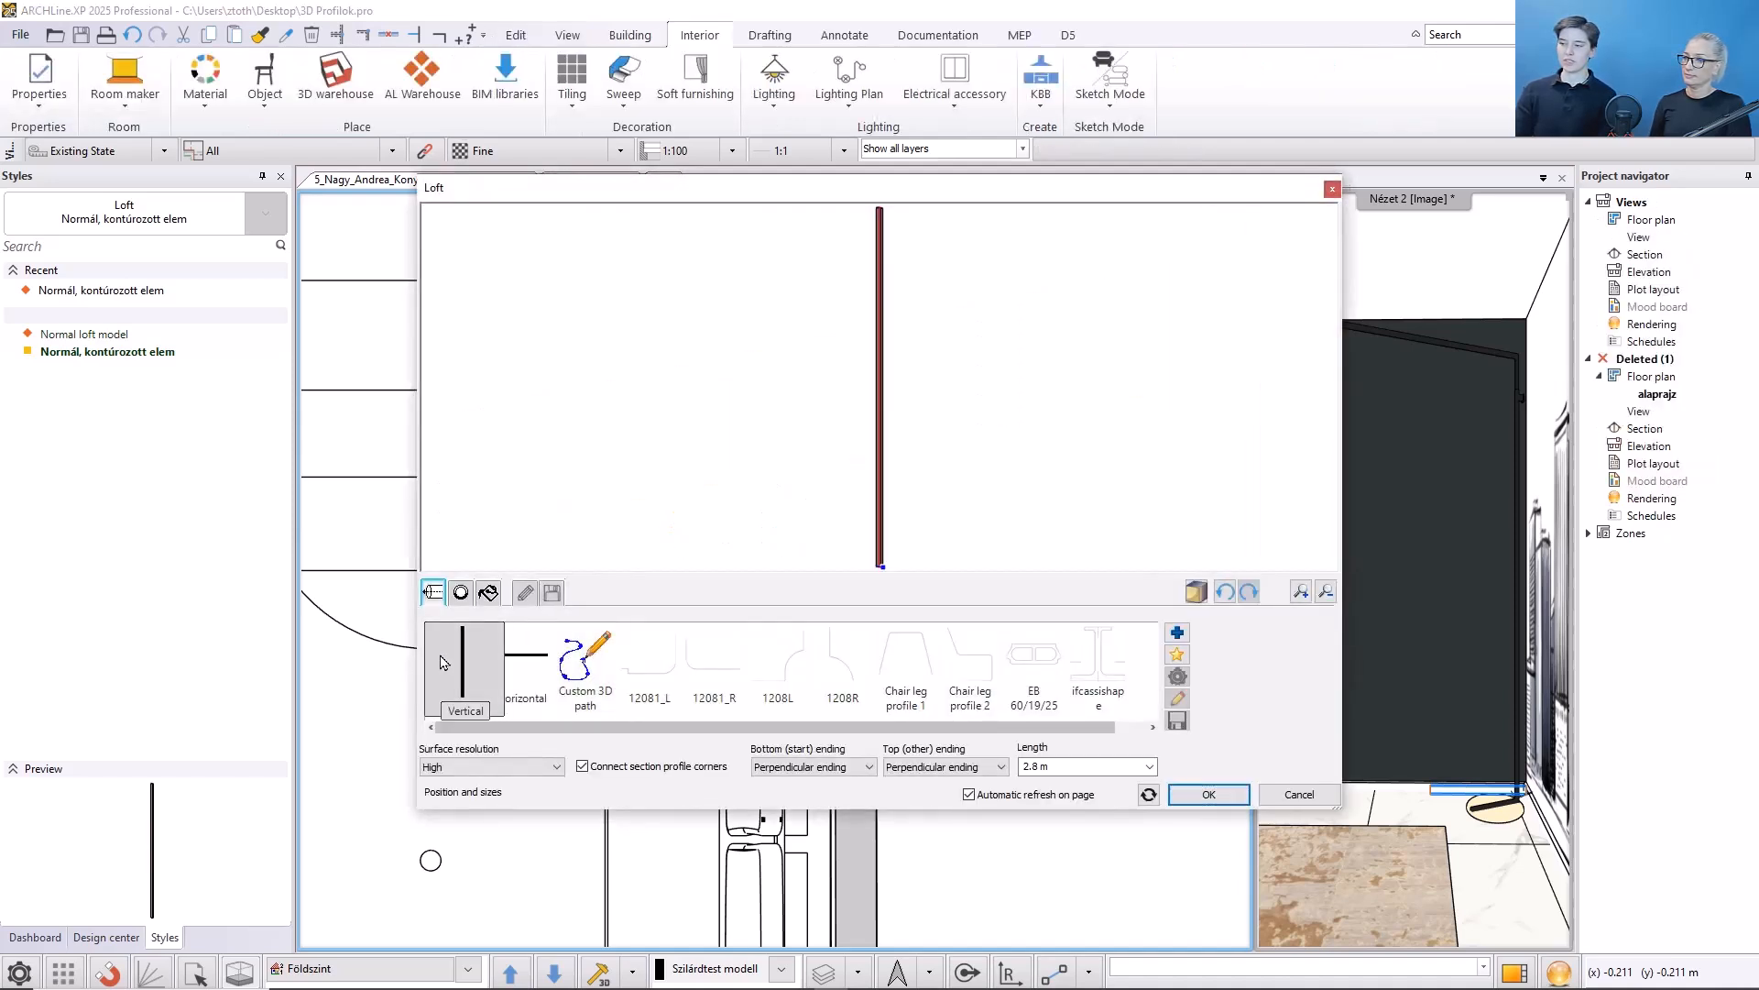
pyautogui.click(1061, 766)
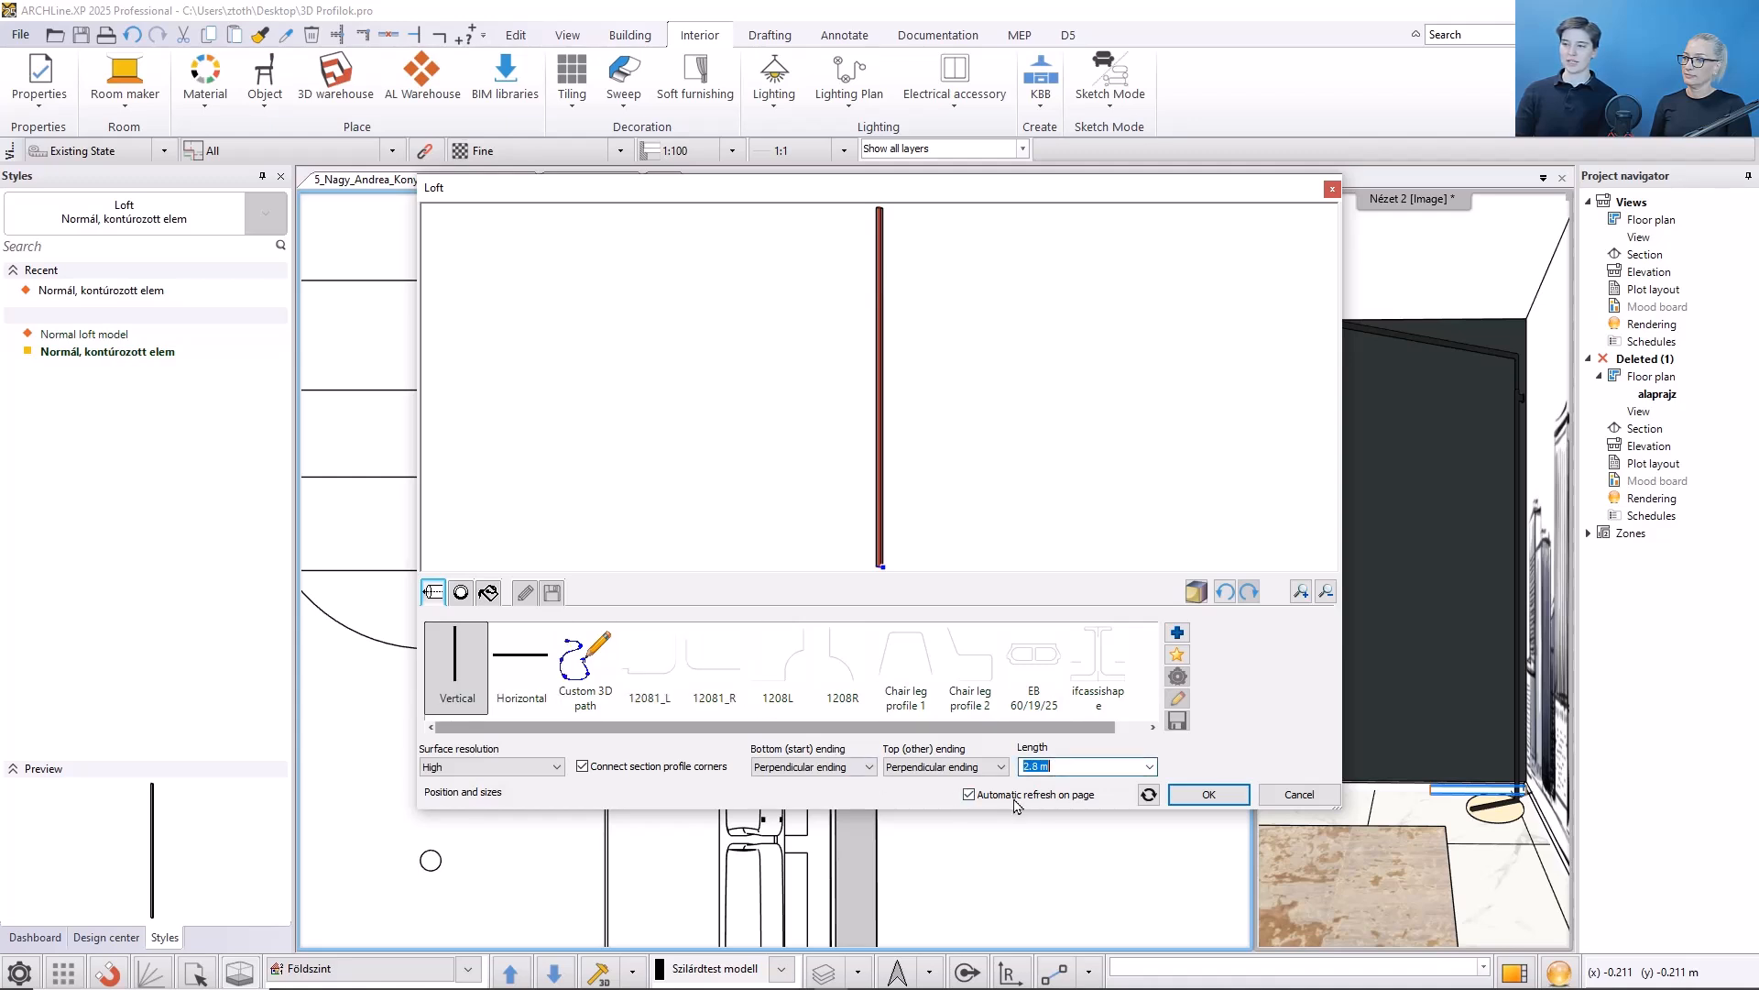
pyautogui.click(461, 593)
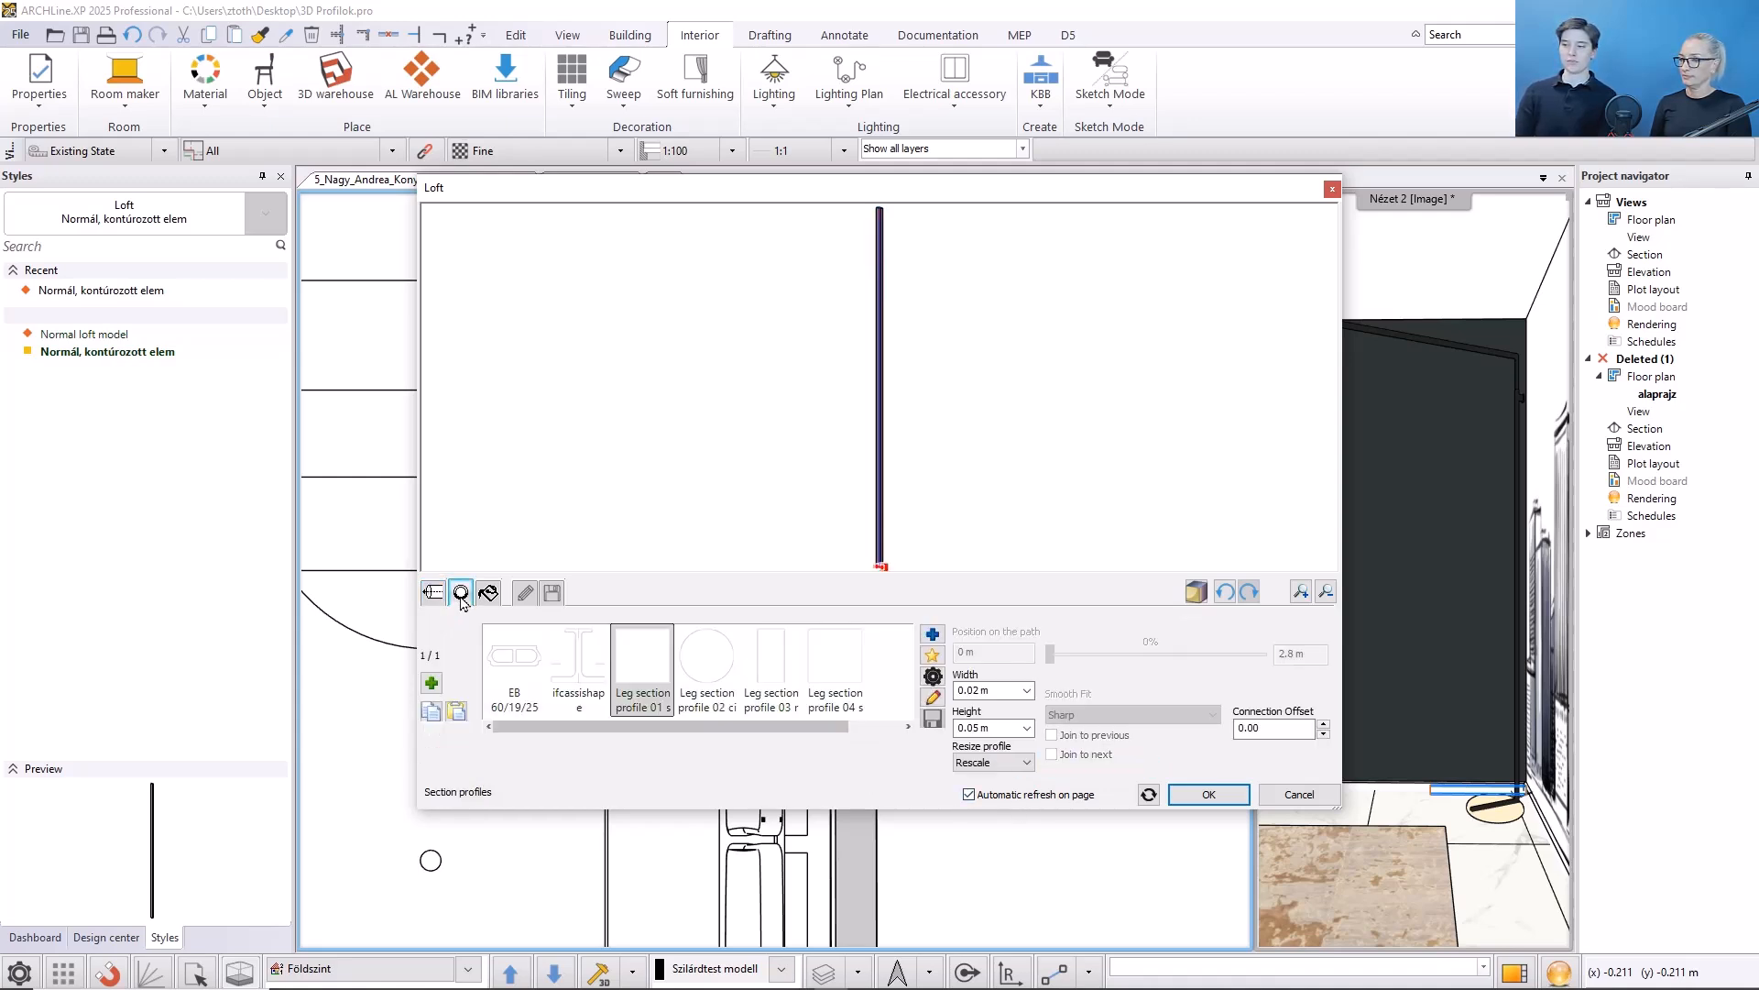
pyautogui.click(989, 690)
pyautogui.click(998, 728)
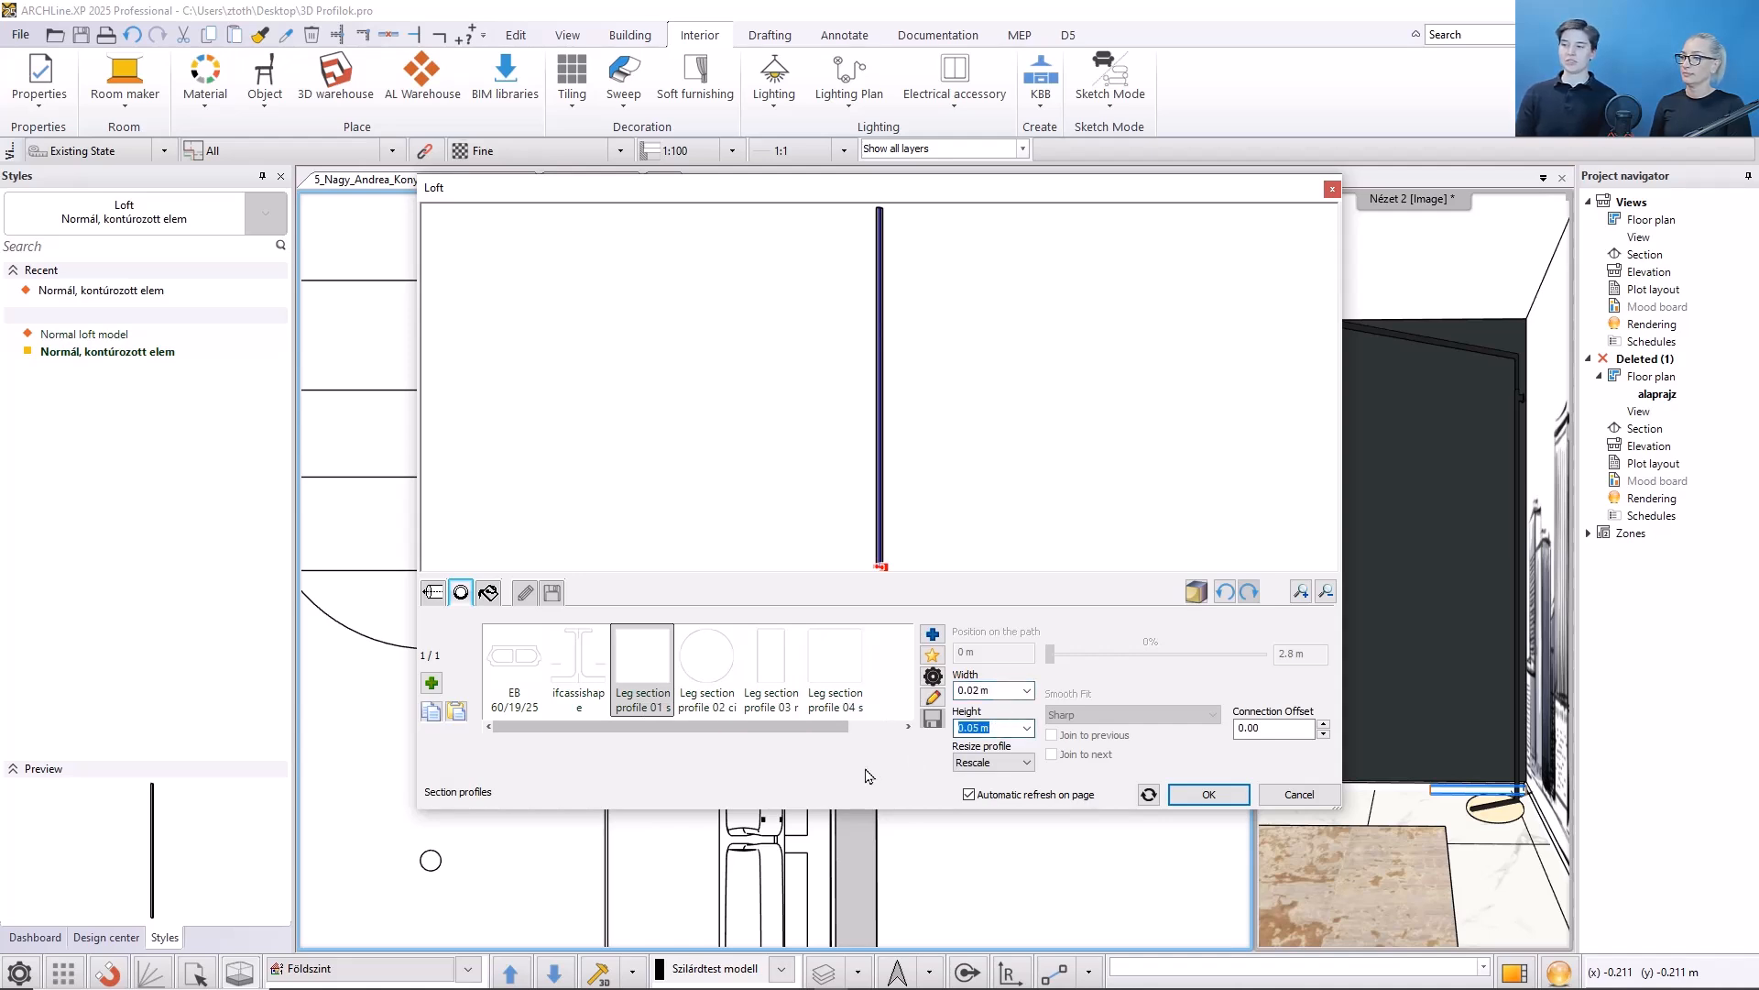
pyautogui.click(1208, 794)
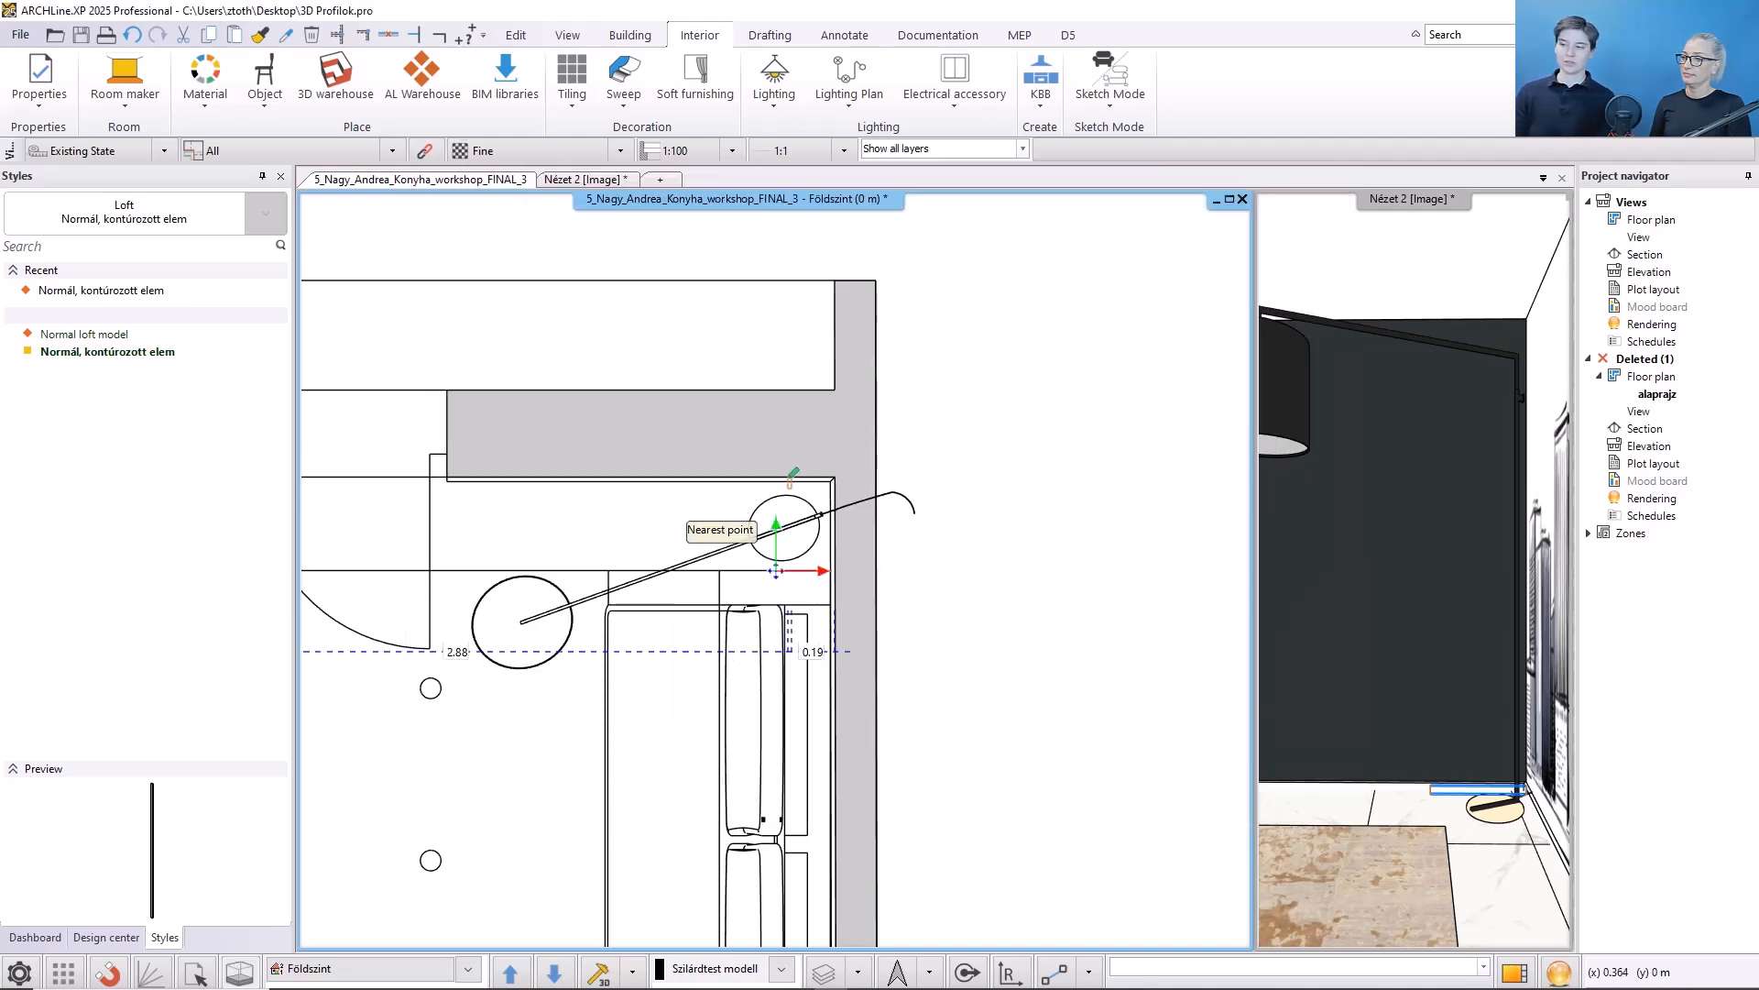
pyautogui.scroll(1, 776, 570)
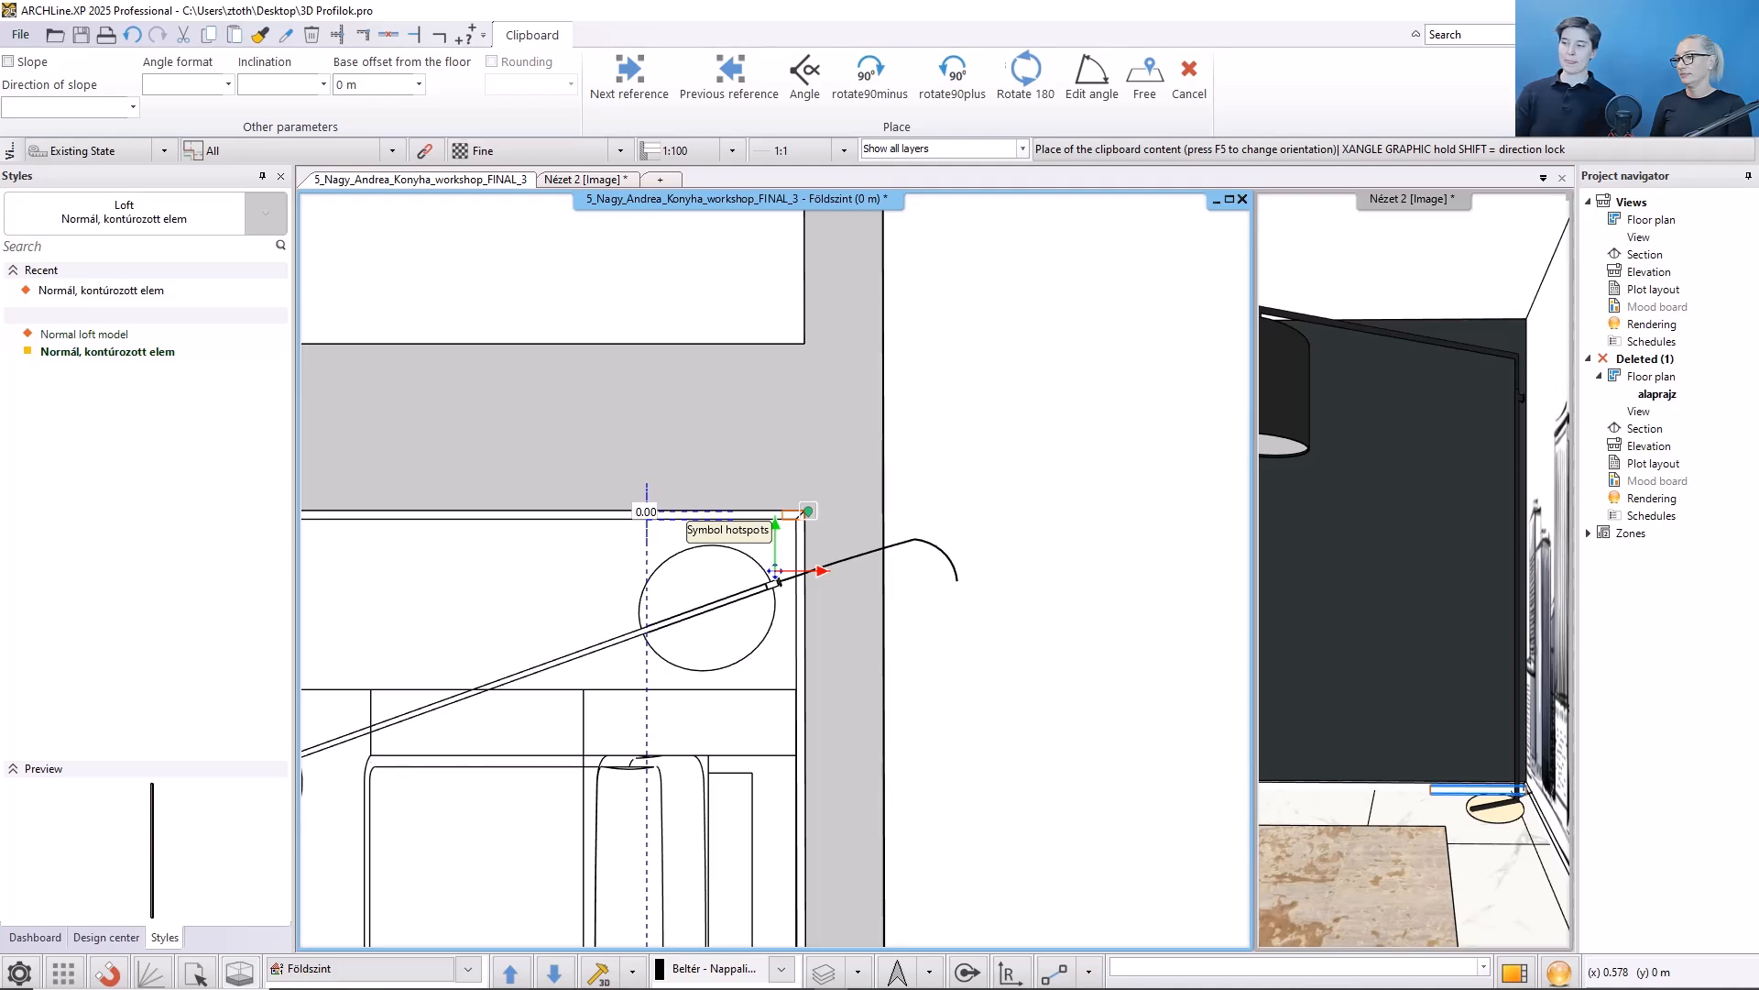
pyautogui.click(778, 579)
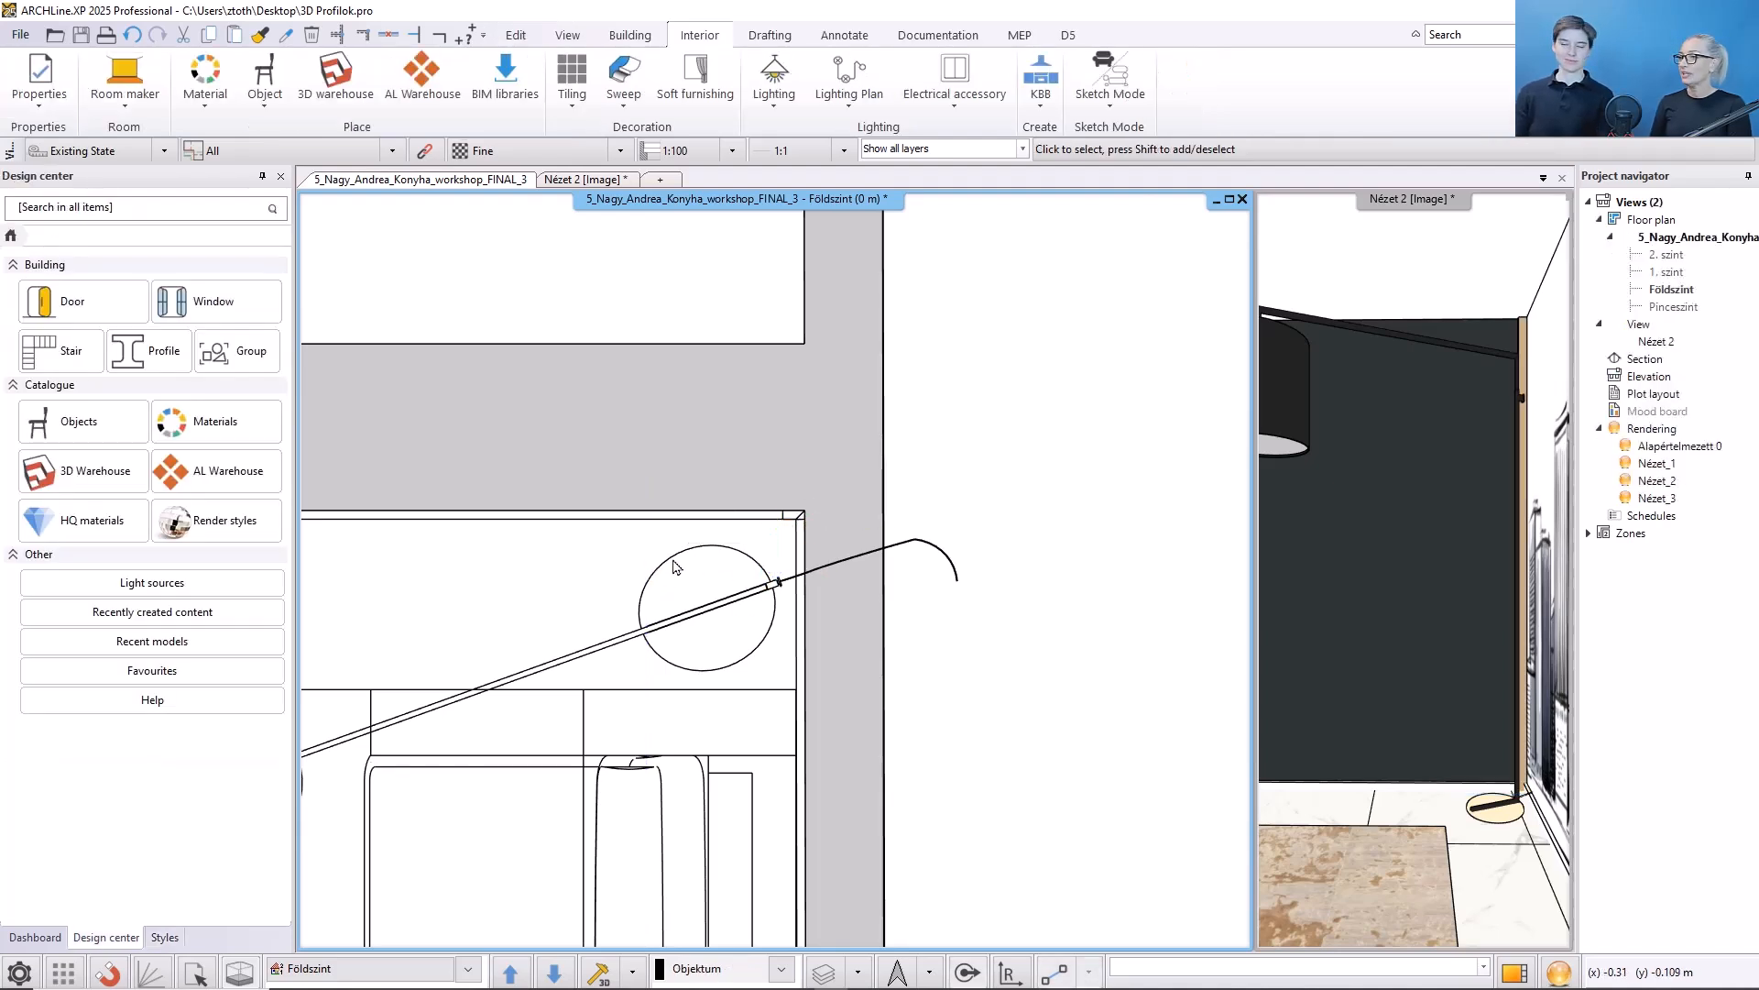
# - Make 30 copies of the post along the wall with about 0.1 m spacing between elements
pyautogui.click(794, 517)
pyautogui.moveTo(794, 519)
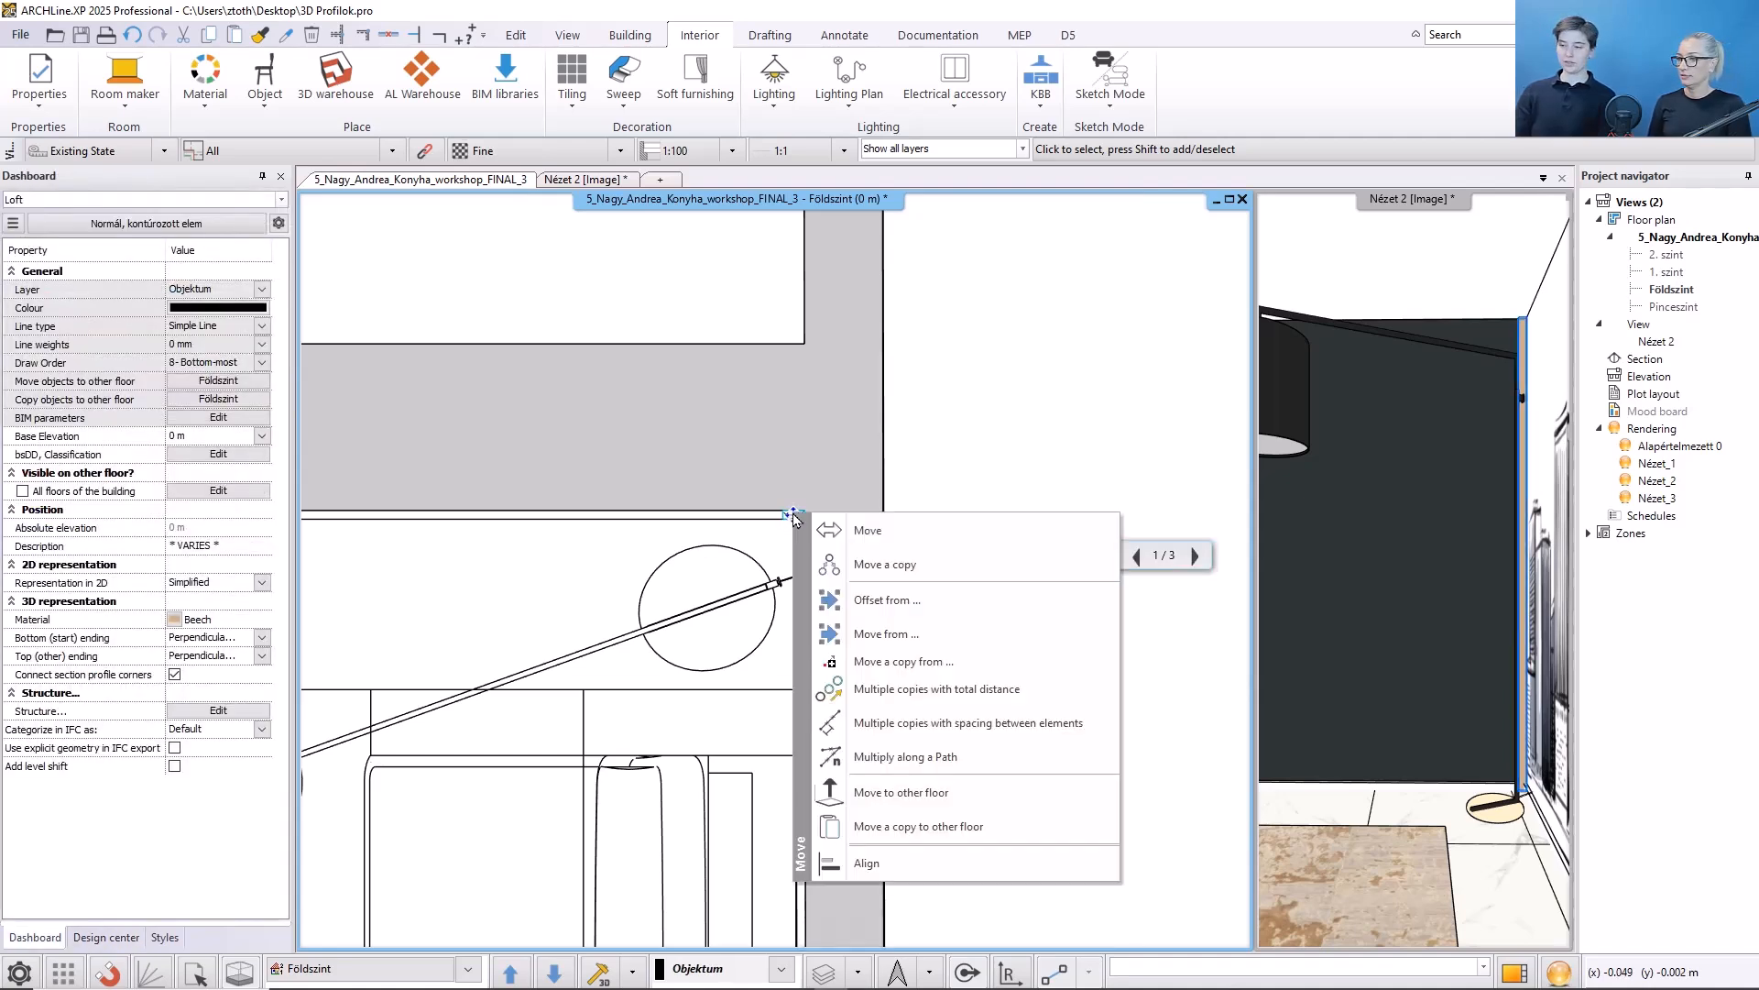
pyautogui.click(896, 695)
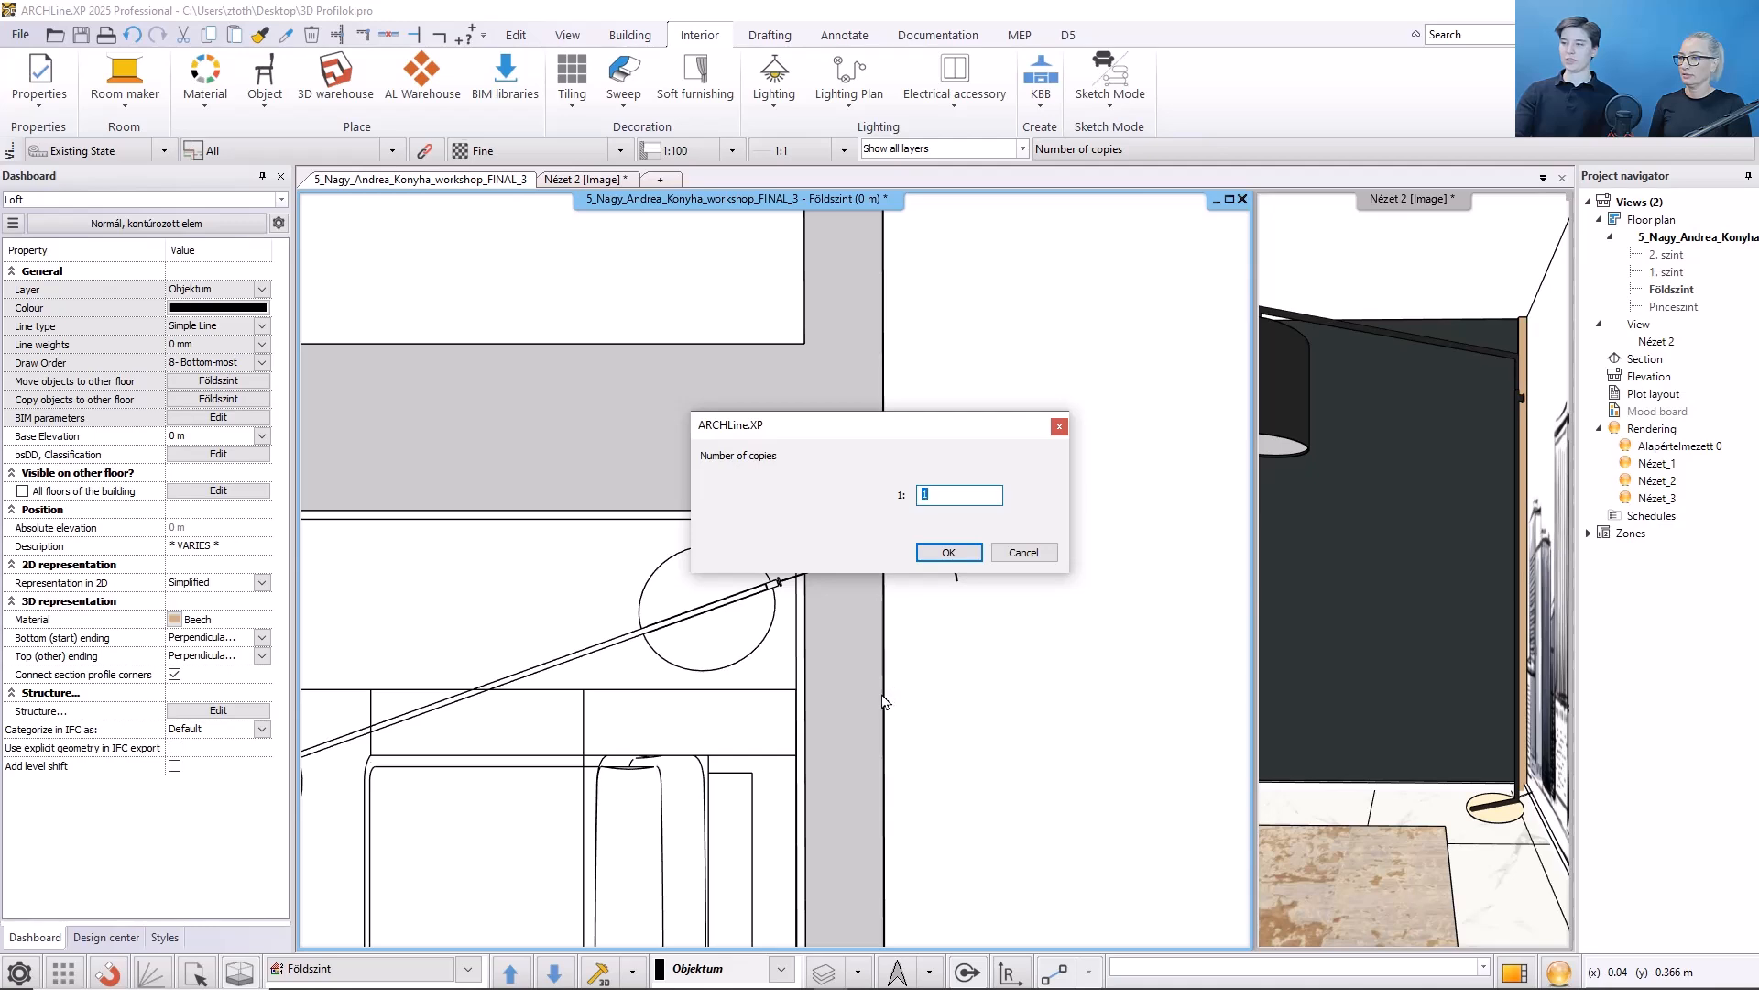
pyautogui.write('30')
pyautogui.click(948, 552)
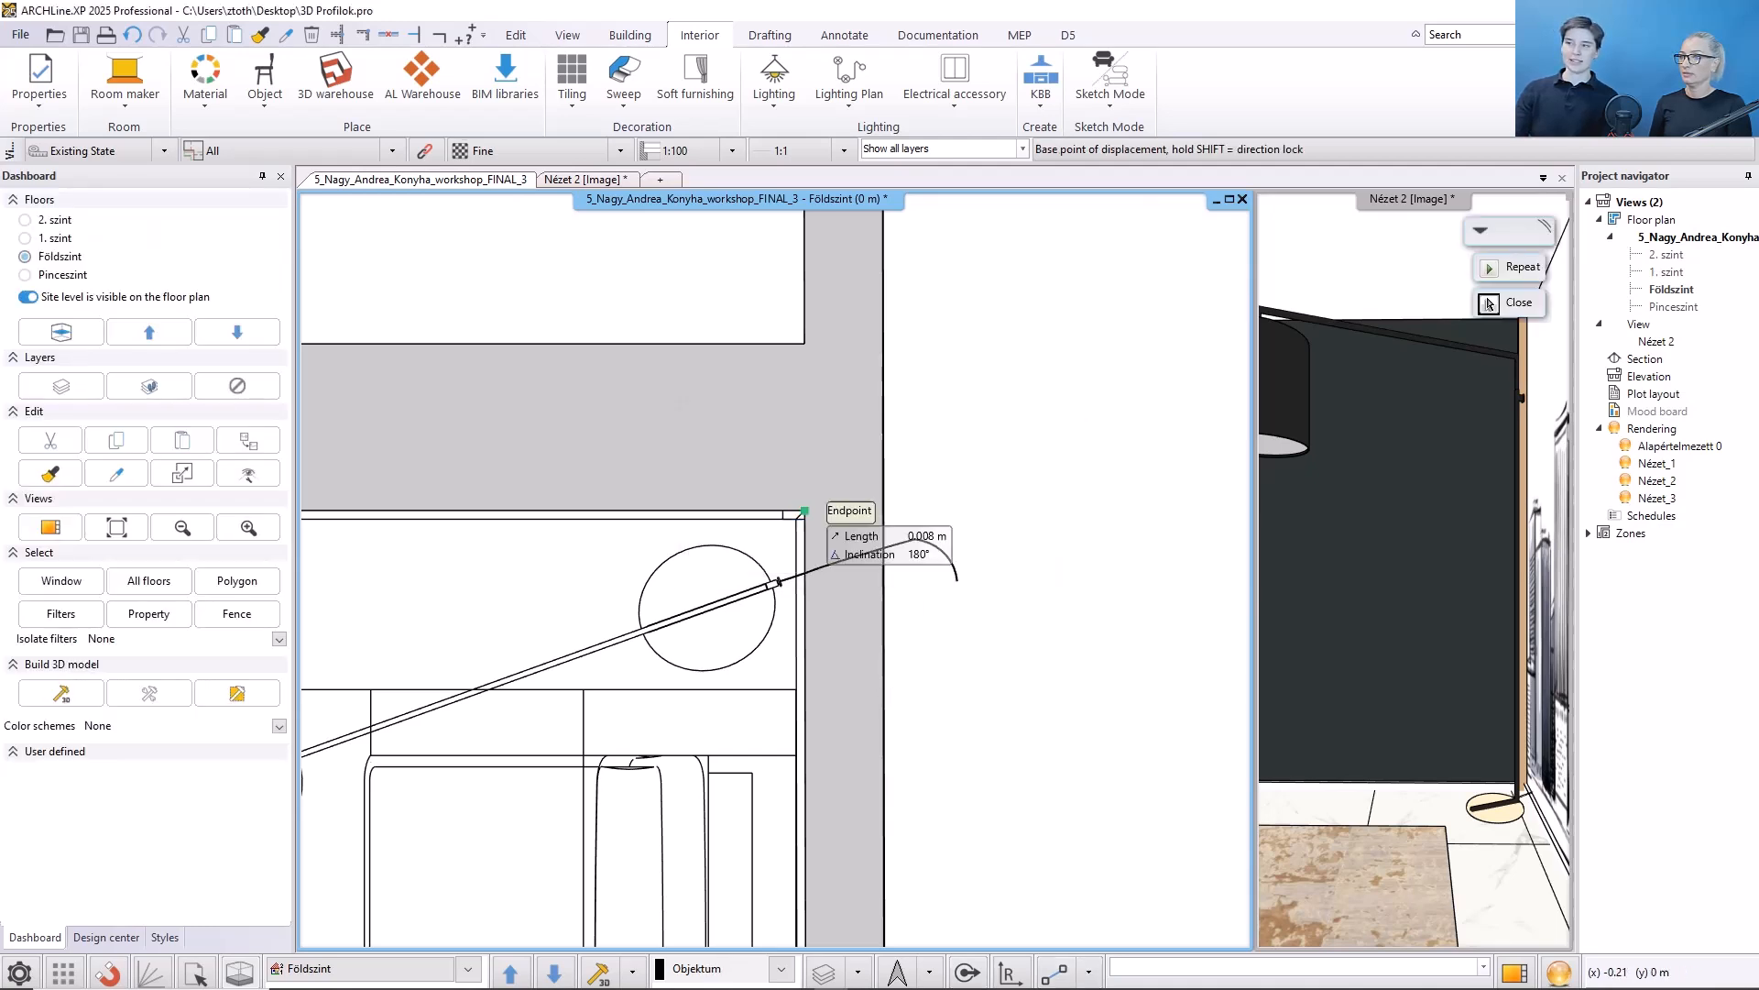
pyautogui.scroll(3, 857, 542)
pyautogui.click(857, 542)
pyautogui.scroll(-5, 950, 590)
pyautogui.moveTo(476, 587); pyautogui.dragTo(1228, 588, button='middle')
pyautogui.scroll(3, 583, 589)
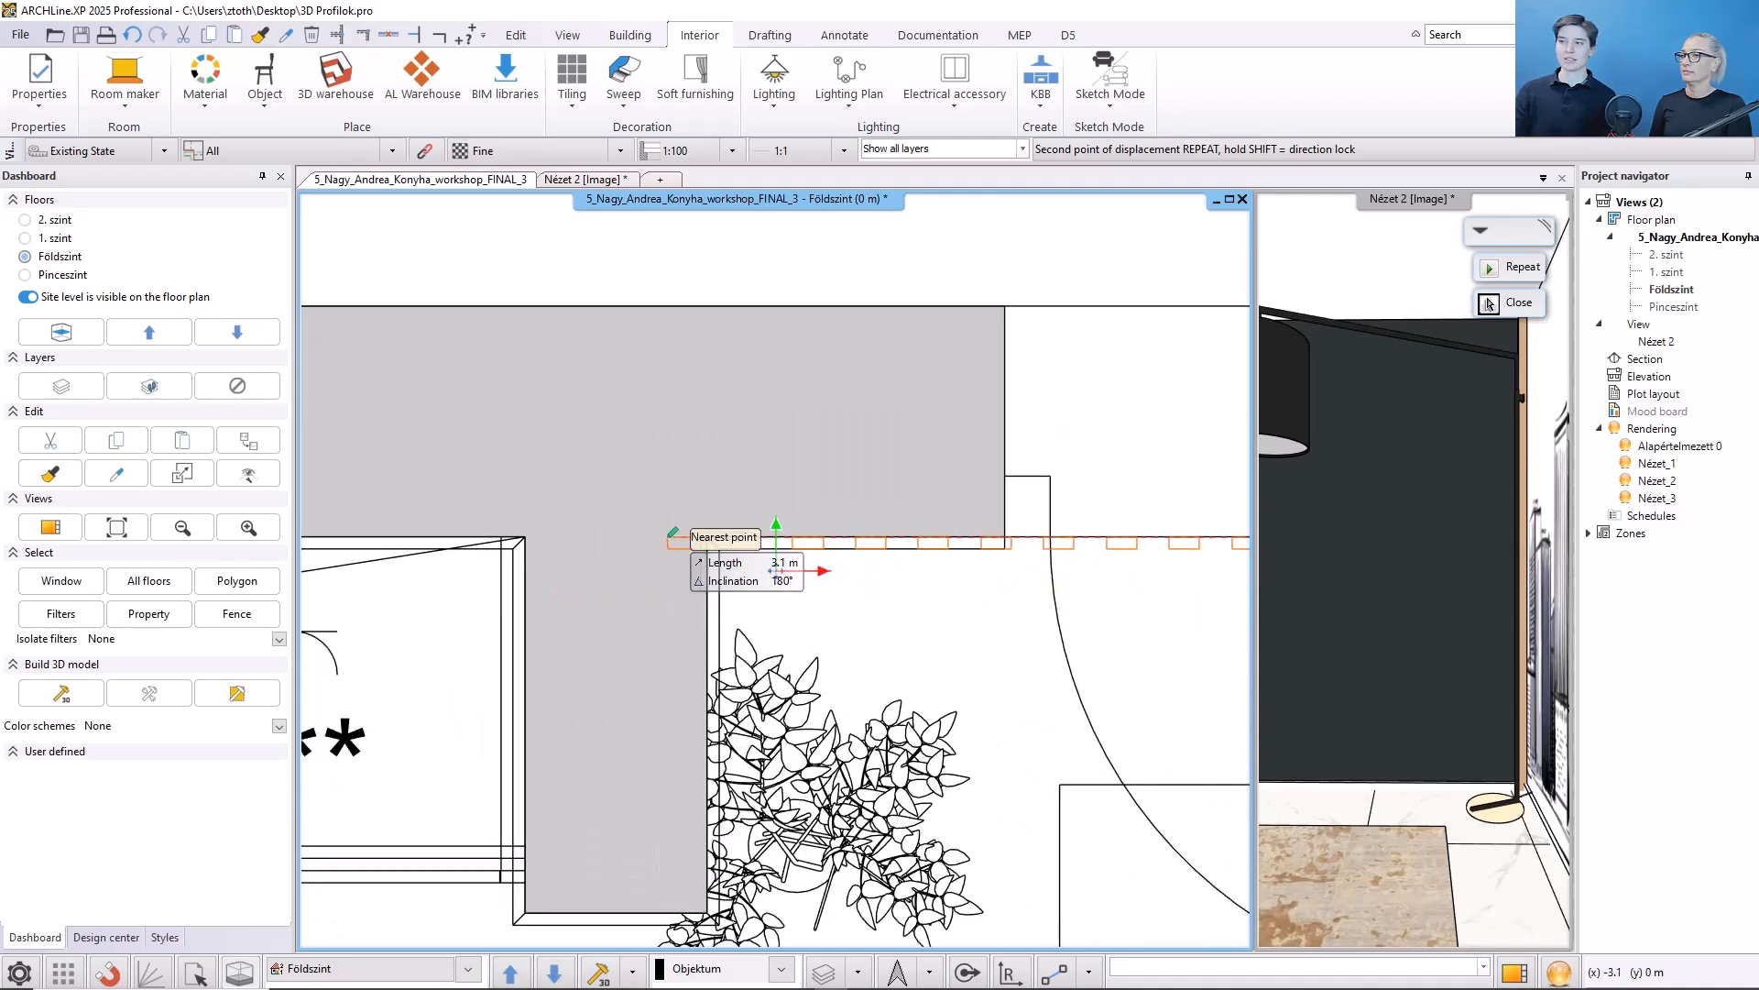
pyautogui.click(705, 539)
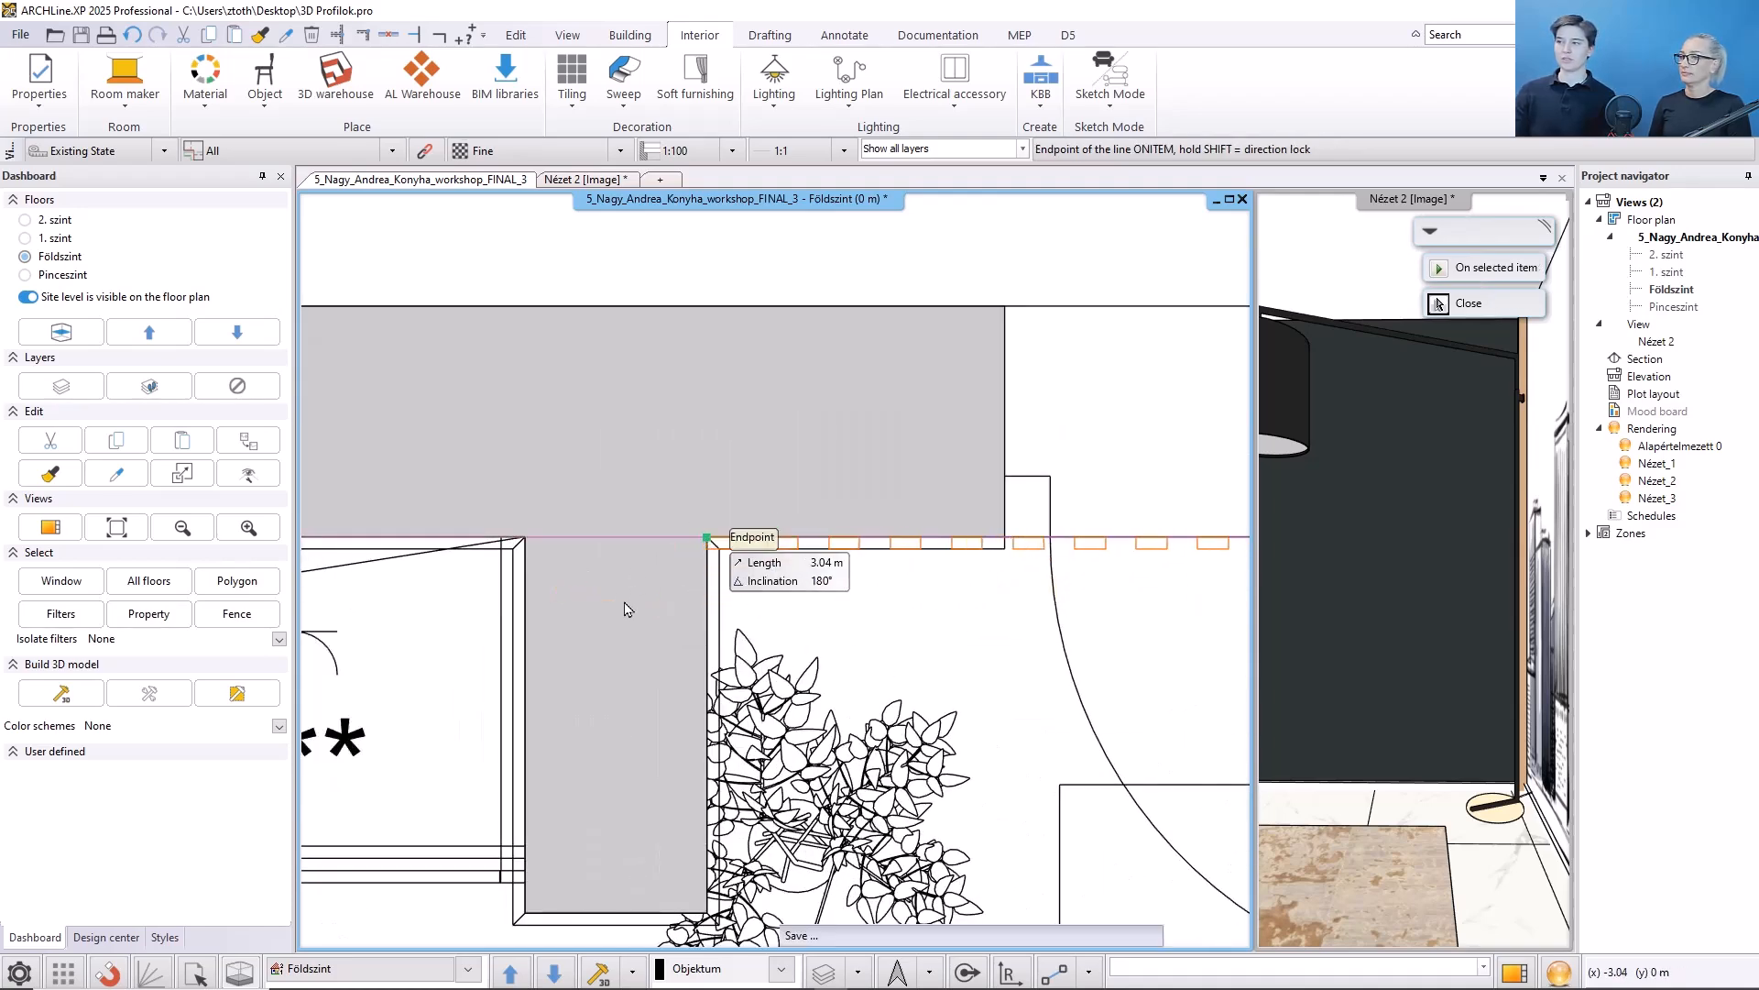
pyautogui.scroll(-4, 733, 591)
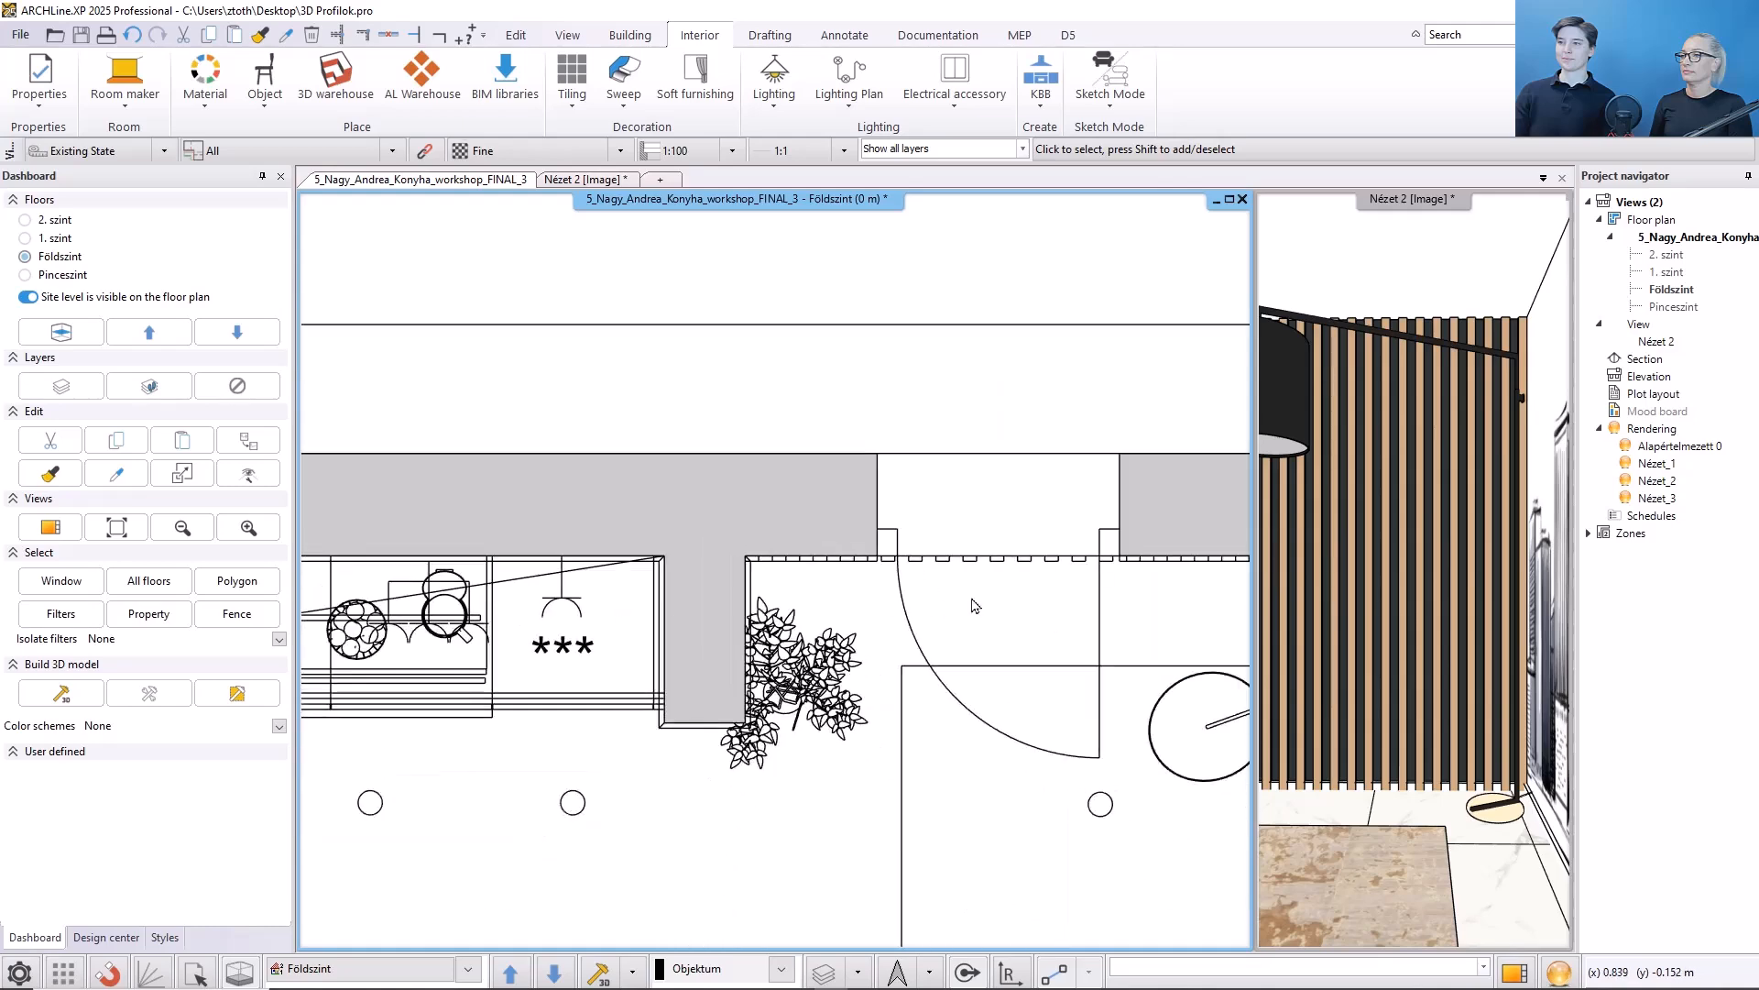
# - Raise the nine posts in front of the door opening to a base elevation of 2.1 m
pyautogui.moveTo(931, 623); pyautogui.dragTo(537, 626, button='middle')
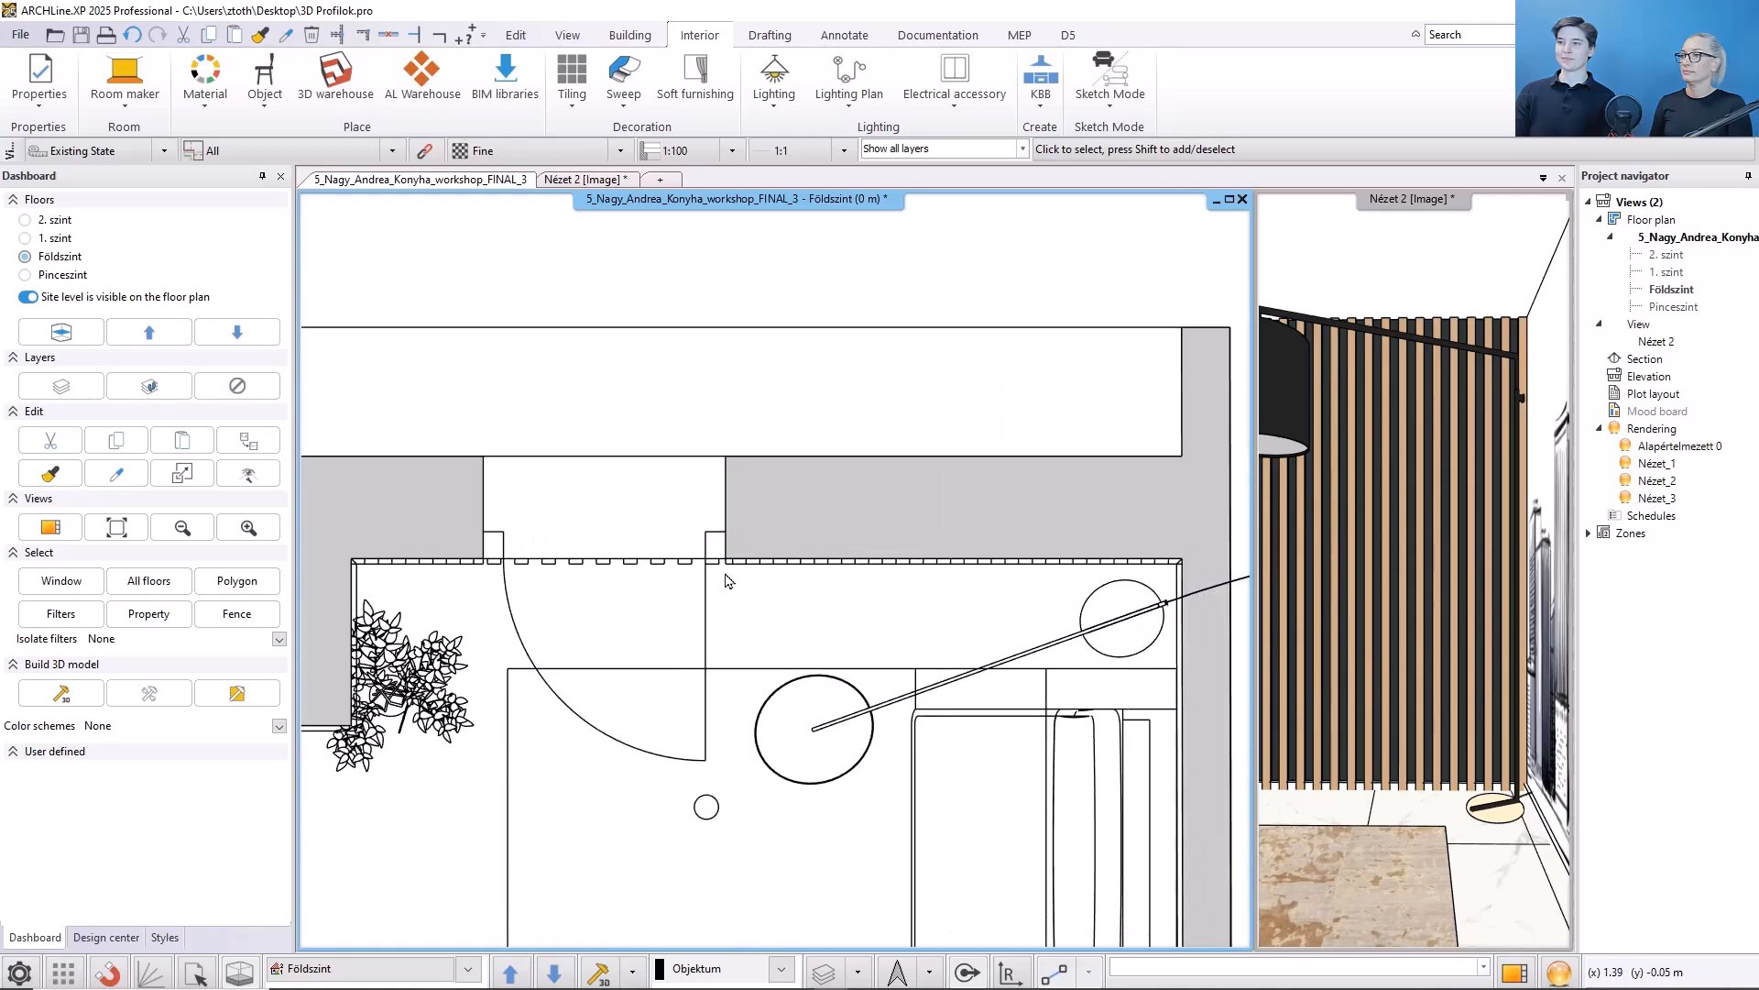
pyautogui.doubleClick(1467, 806)
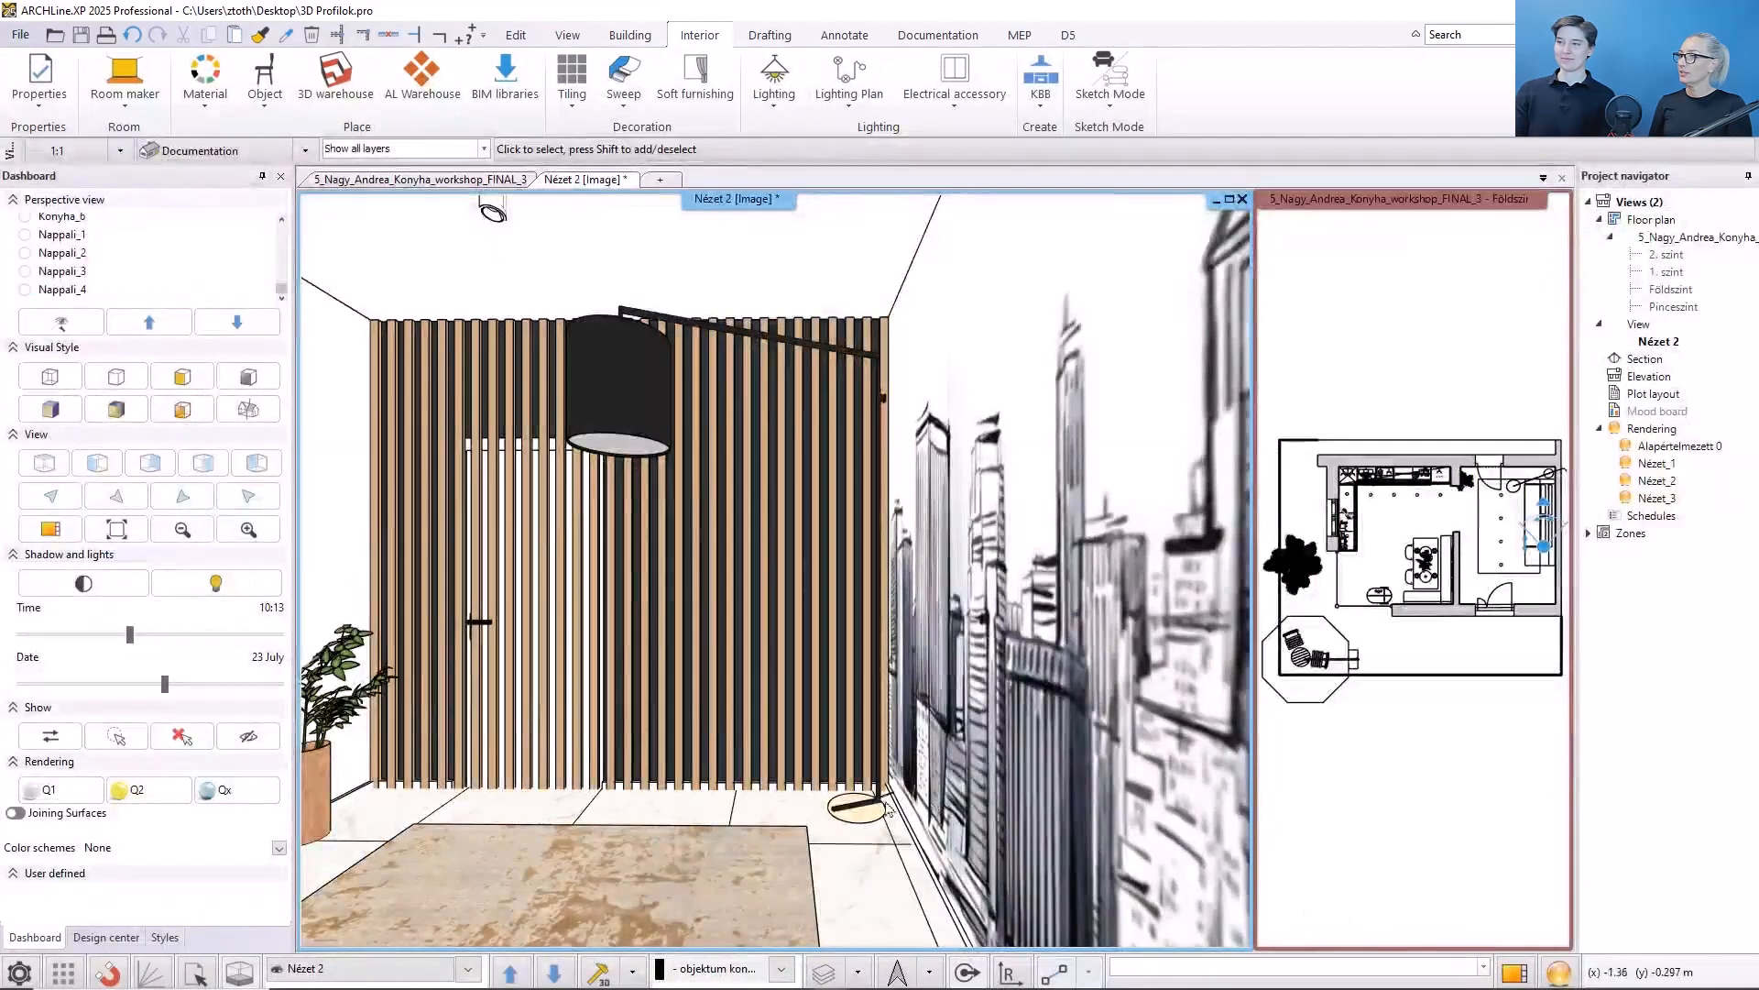
pyautogui.moveTo(589, 776); pyautogui.dragTo(696, 774, button='middle')
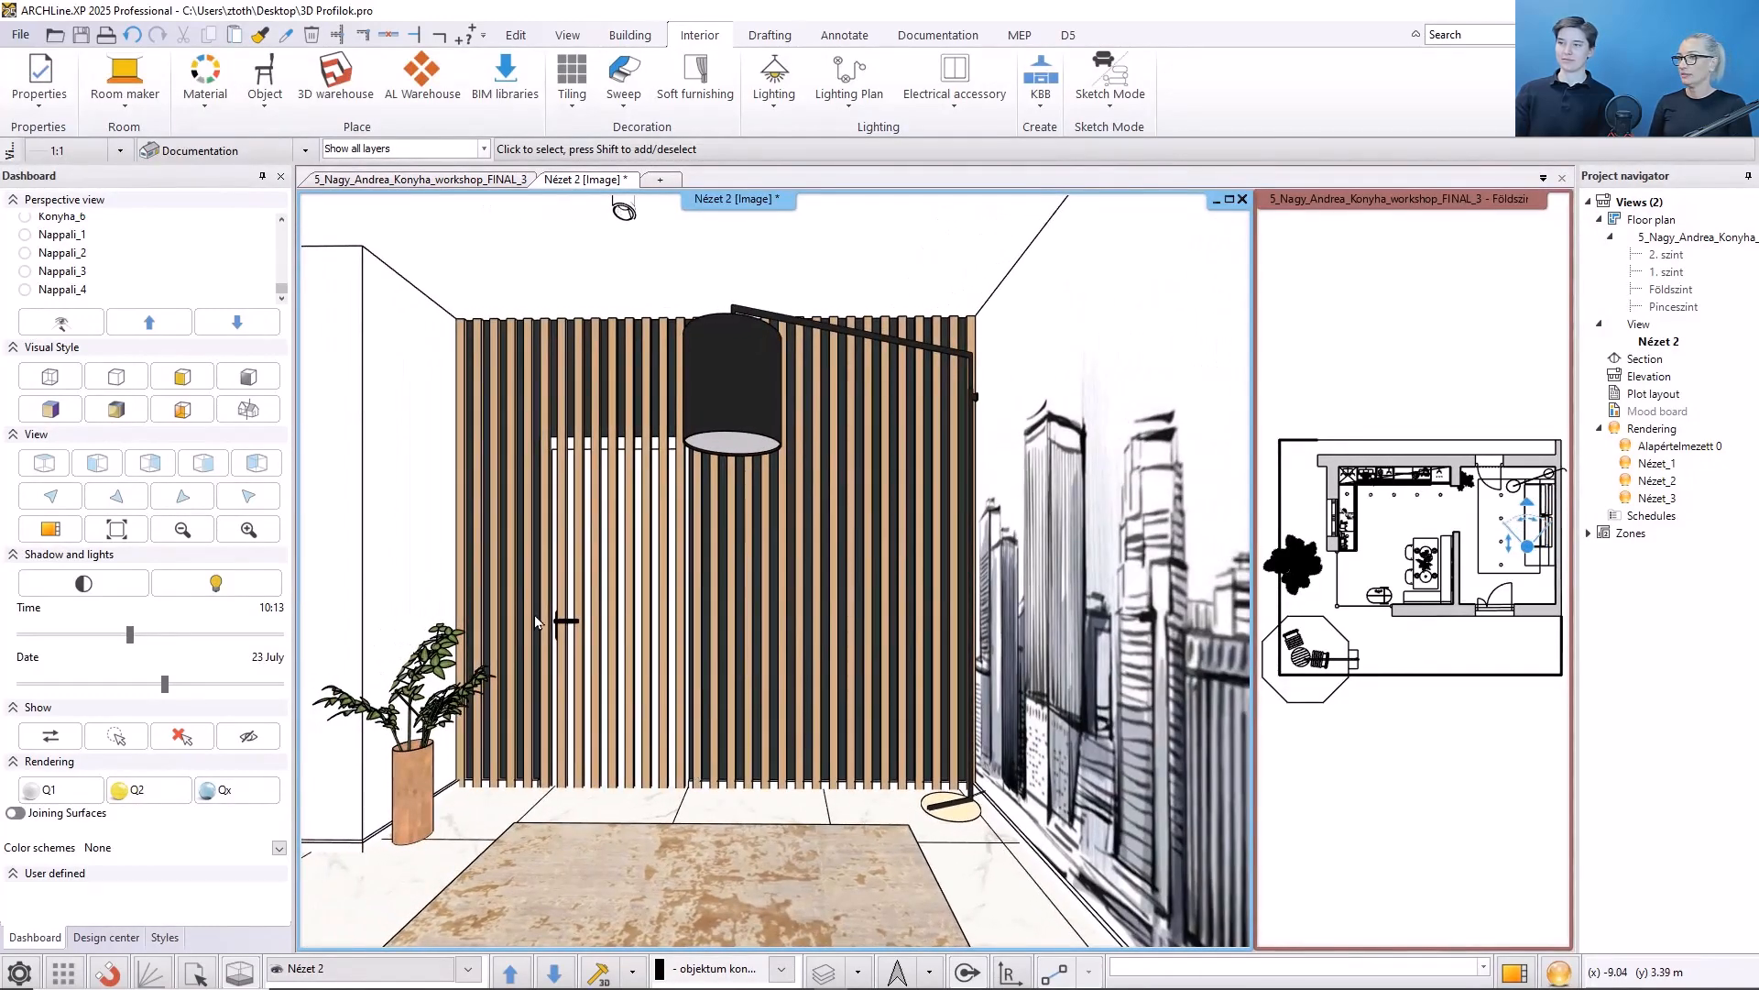
pyautogui.doubleClick(1482, 795)
pyautogui.scroll(4, 757, 535)
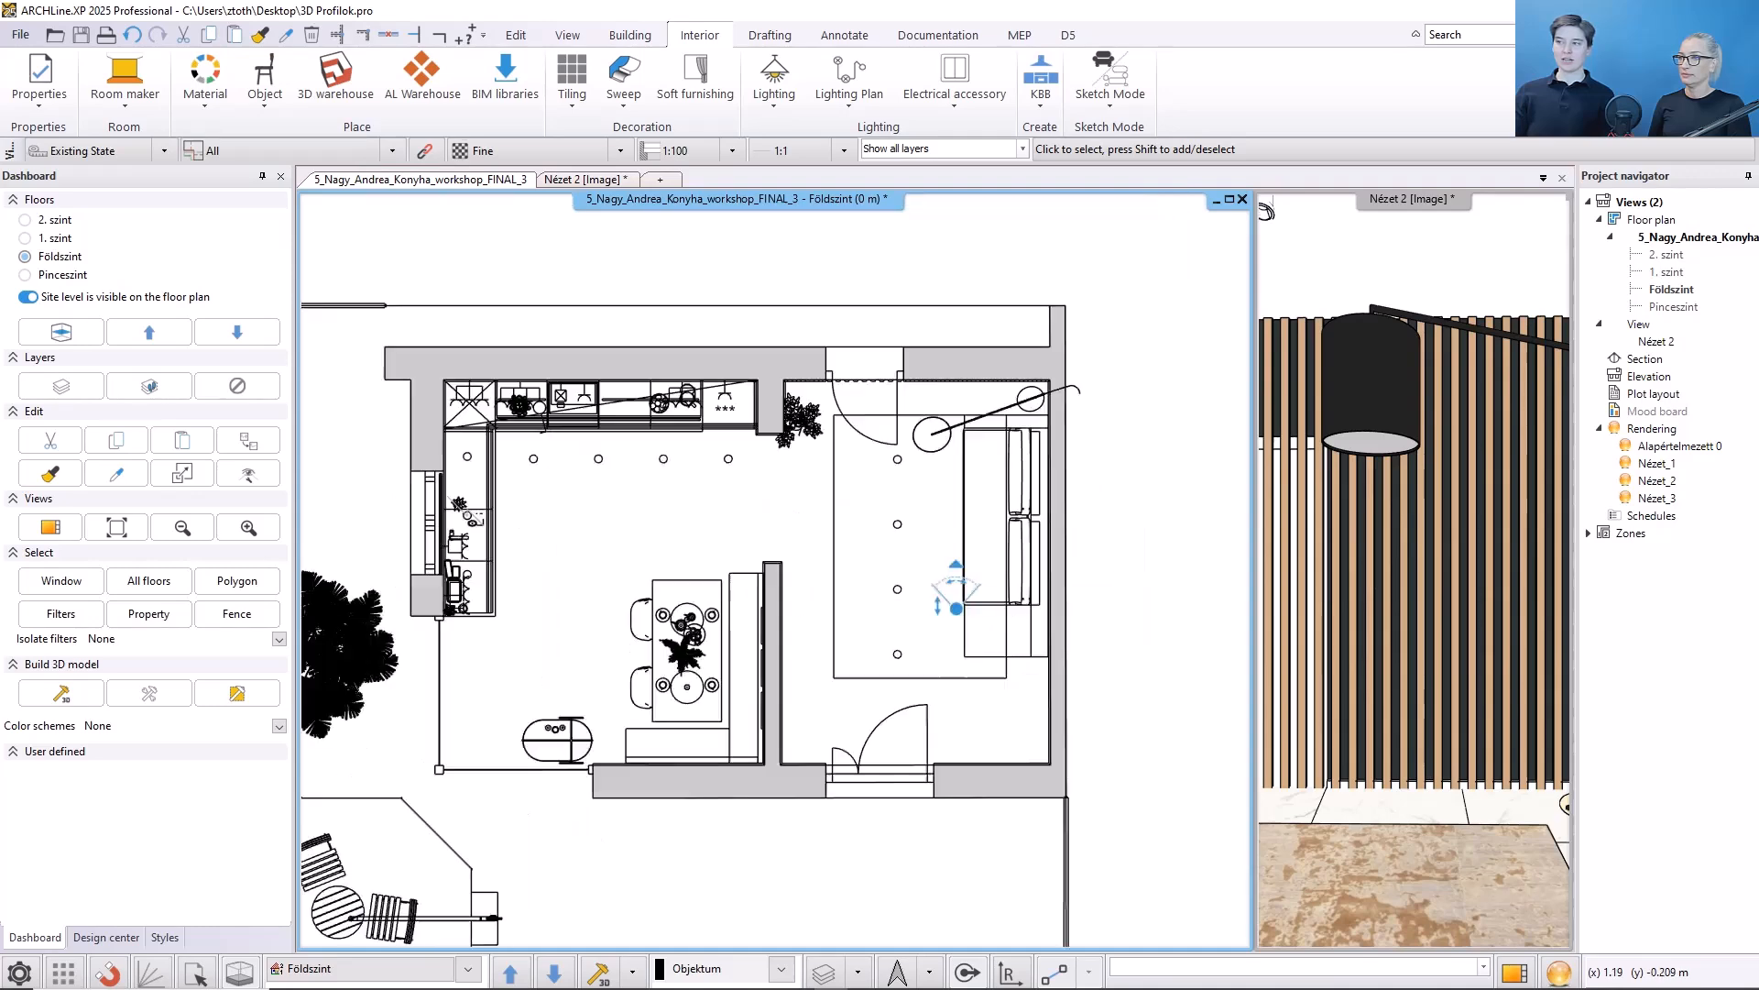
pyautogui.scroll(4, 749, 508)
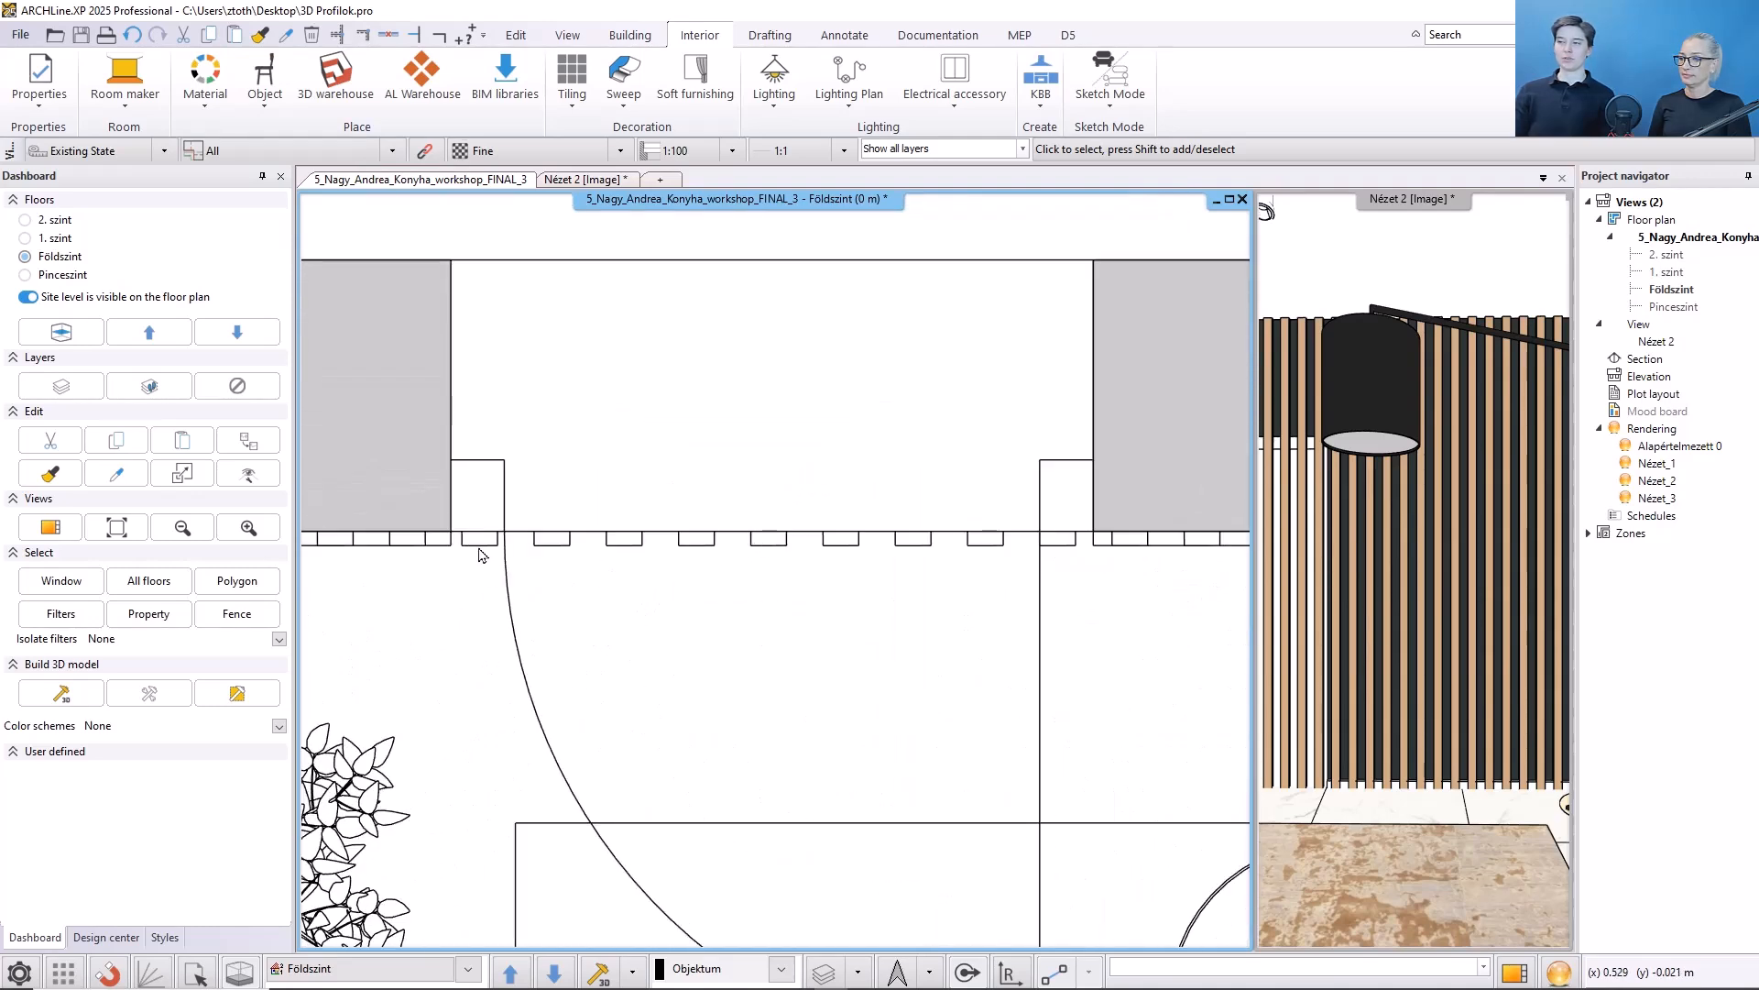
pyautogui.click(480, 540)
pyautogui.keyDown('shift'); pyautogui.click(551, 543); pyautogui.keyUp('shift')
pyautogui.keyDown('shift'); pyautogui.click(623, 544); pyautogui.keyUp('shift')
pyautogui.keyDown('shift'); pyautogui.click(696, 545); pyautogui.keyUp('shift')
pyautogui.keyDown('shift'); pyautogui.click(770, 544); pyautogui.keyUp('shift')
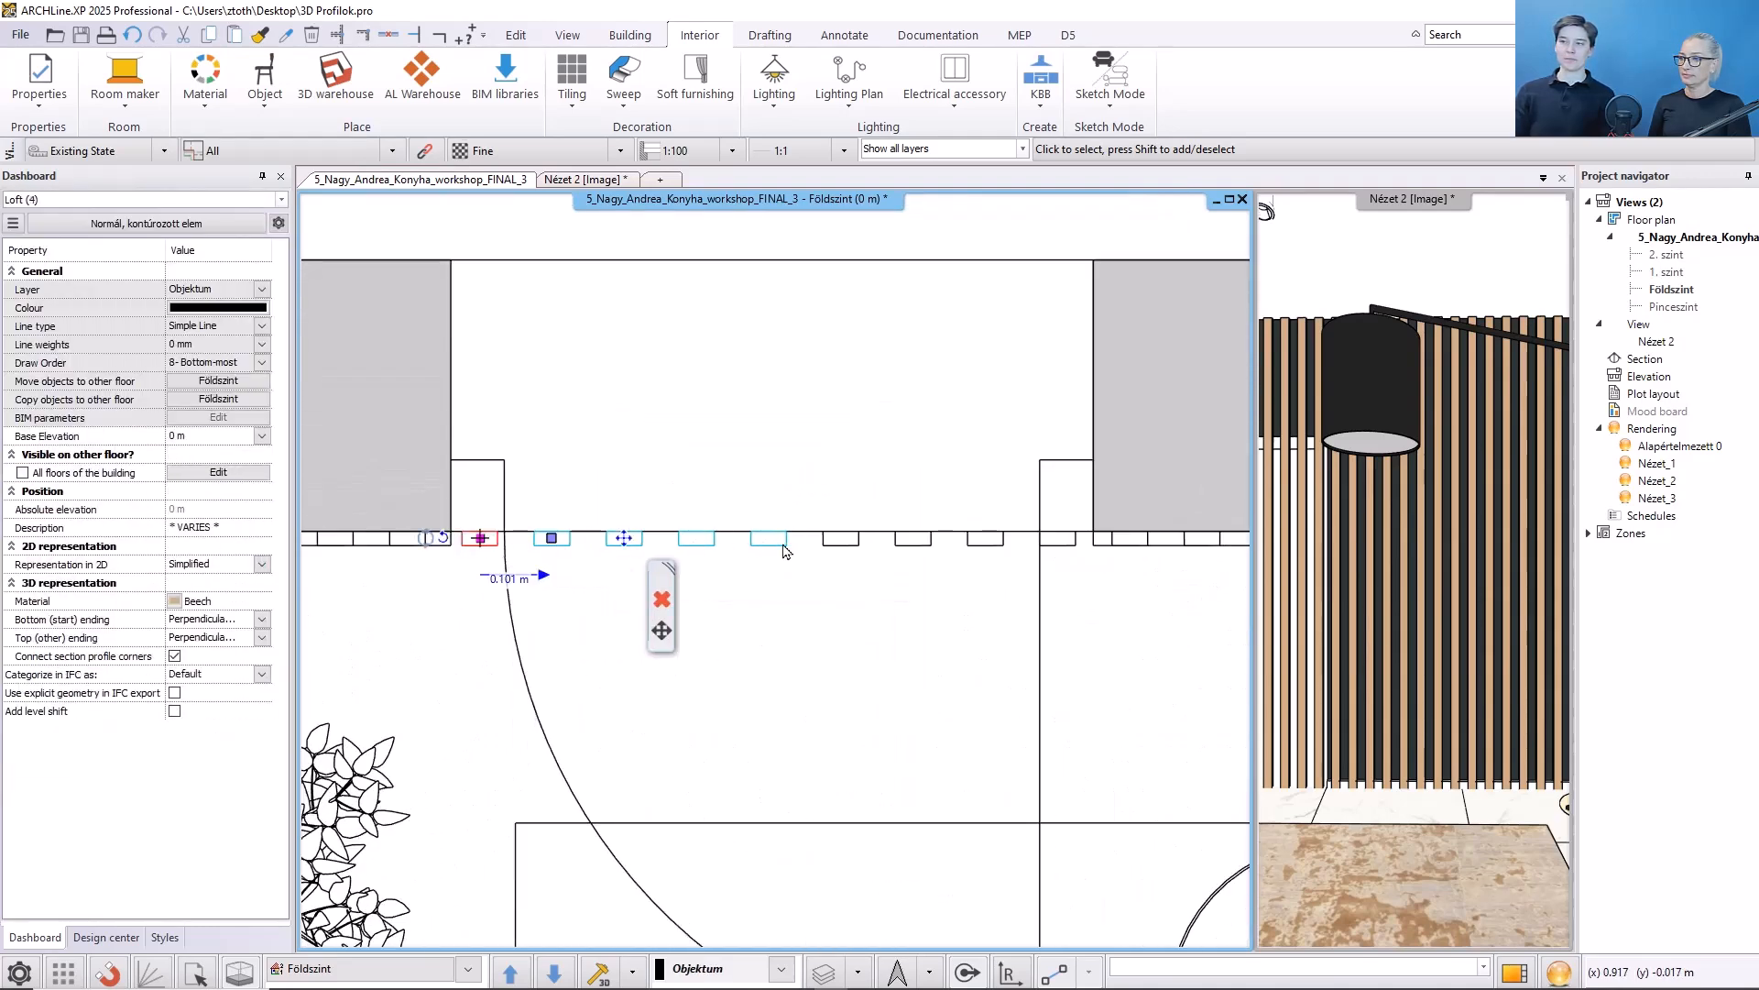
pyautogui.keyDown('shift'); pyautogui.click(839, 544); pyautogui.keyUp('shift')
pyautogui.keyDown('shift'); pyautogui.click(914, 542); pyautogui.keyUp('shift')
pyautogui.keyDown('shift'); pyautogui.click(985, 542); pyautogui.keyUp('shift')
pyautogui.keyDown('shift'); pyautogui.click(1058, 542); pyautogui.keyUp('shift')
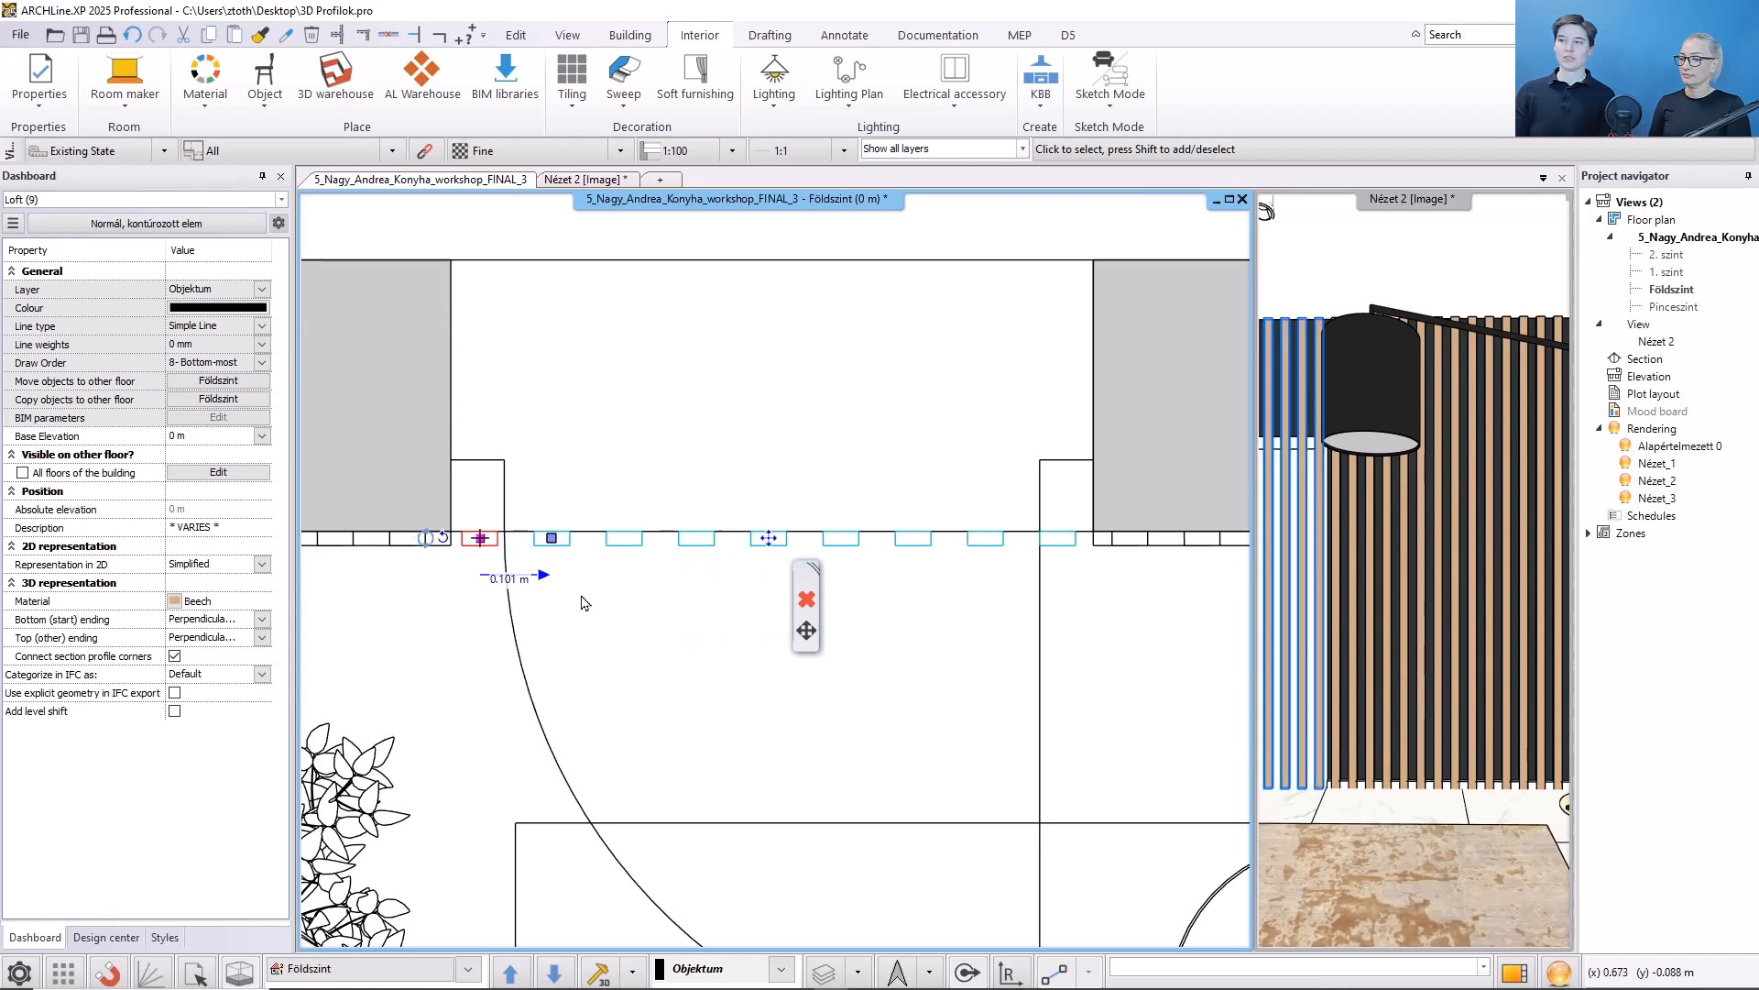
pyautogui.click(217, 437)
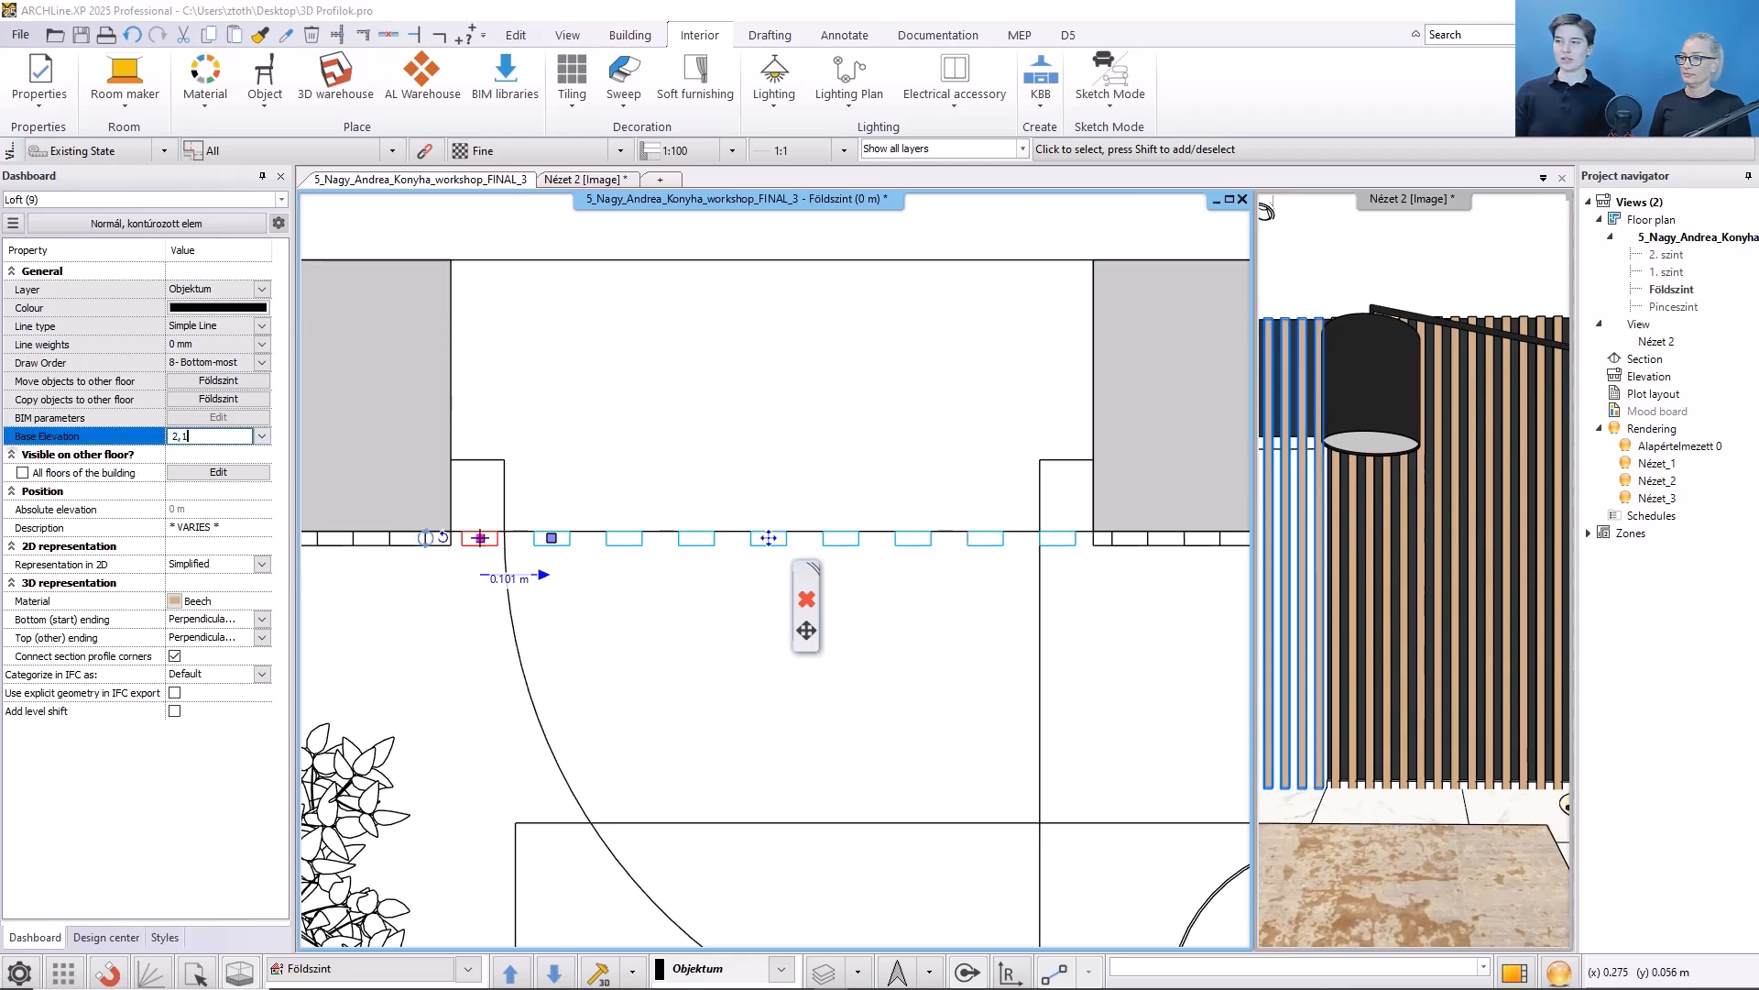
pyautogui.press('Return')
pyautogui.click(471, 689)
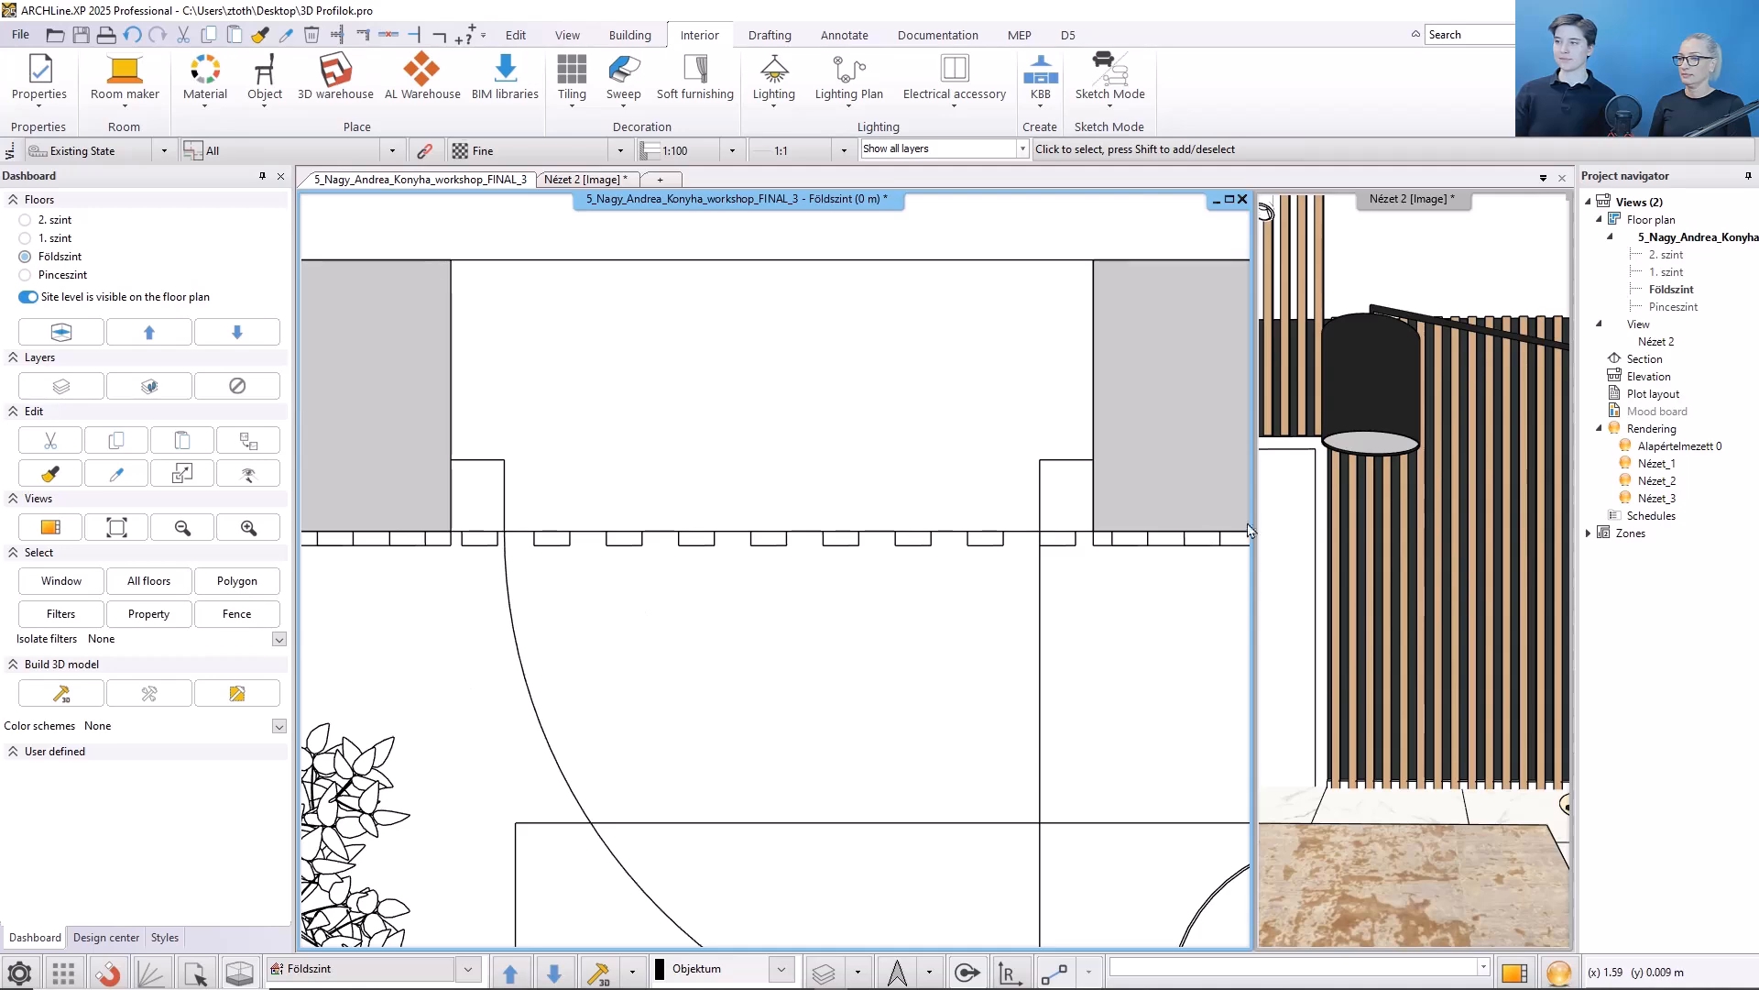
# - Edit the raised Loft posts above the door and set their length to 0.7 m
pyautogui.moveTo(1324, 513); pyautogui.dragTo(1442, 536, button='middle')
pyautogui.click(1274, 314)
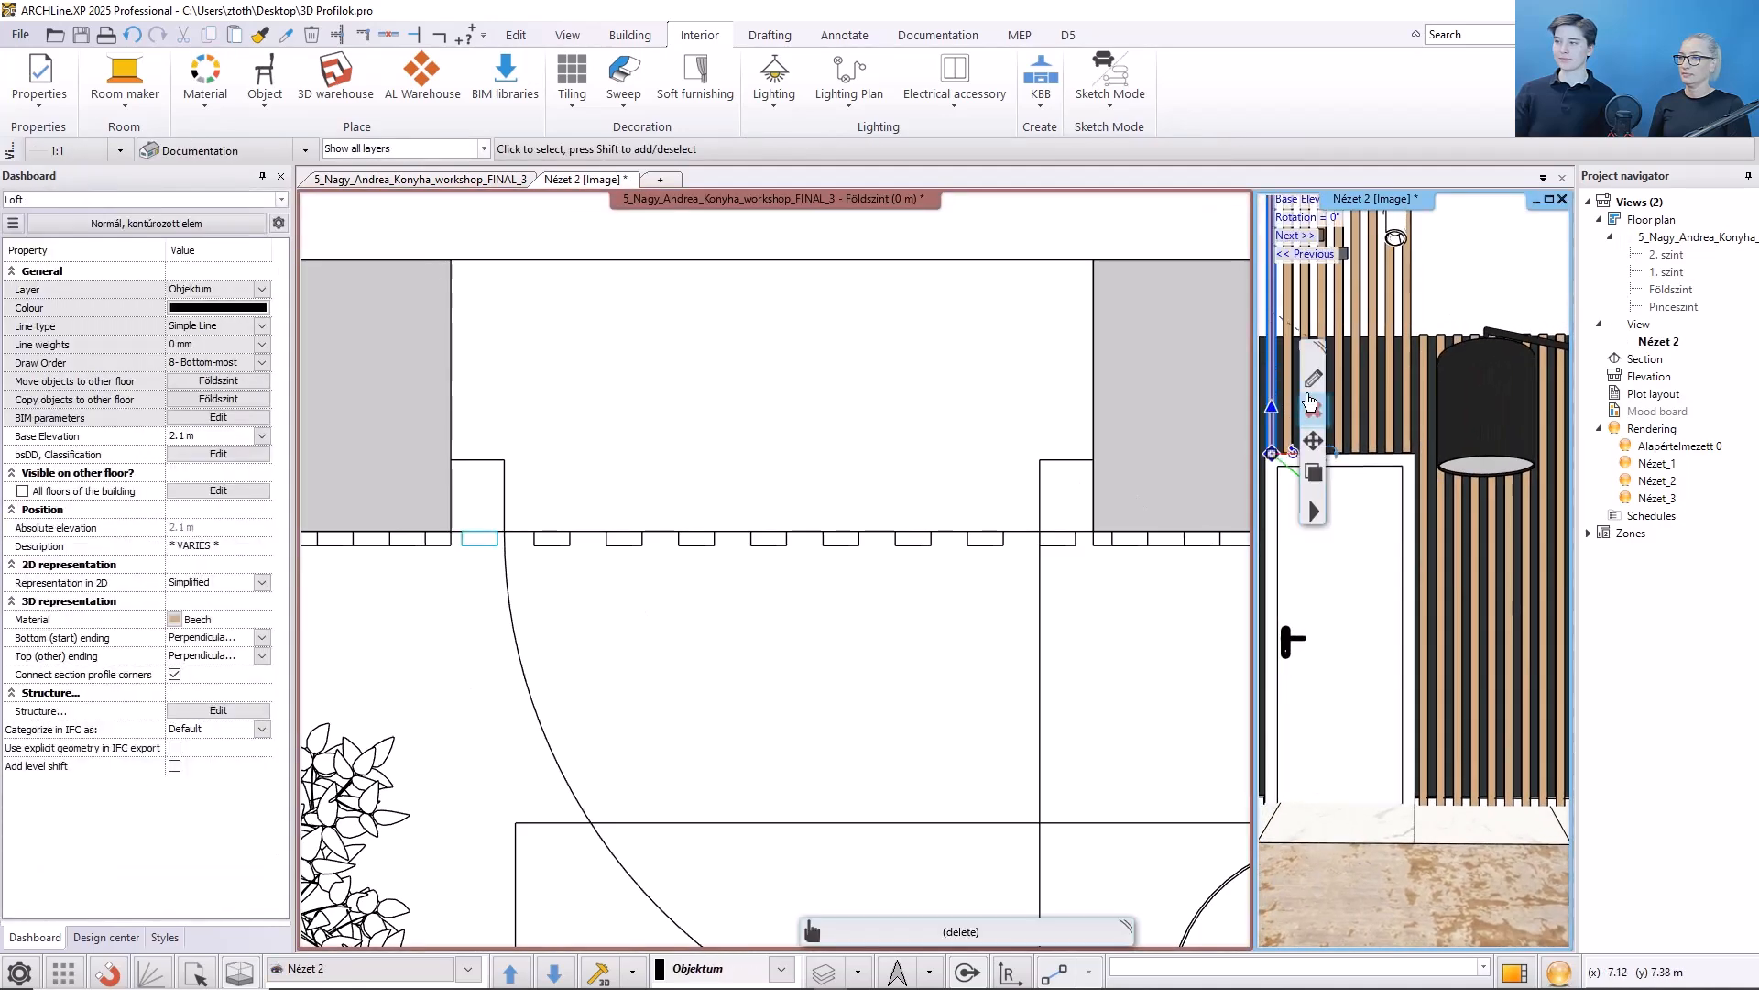
pyautogui.click(1311, 404)
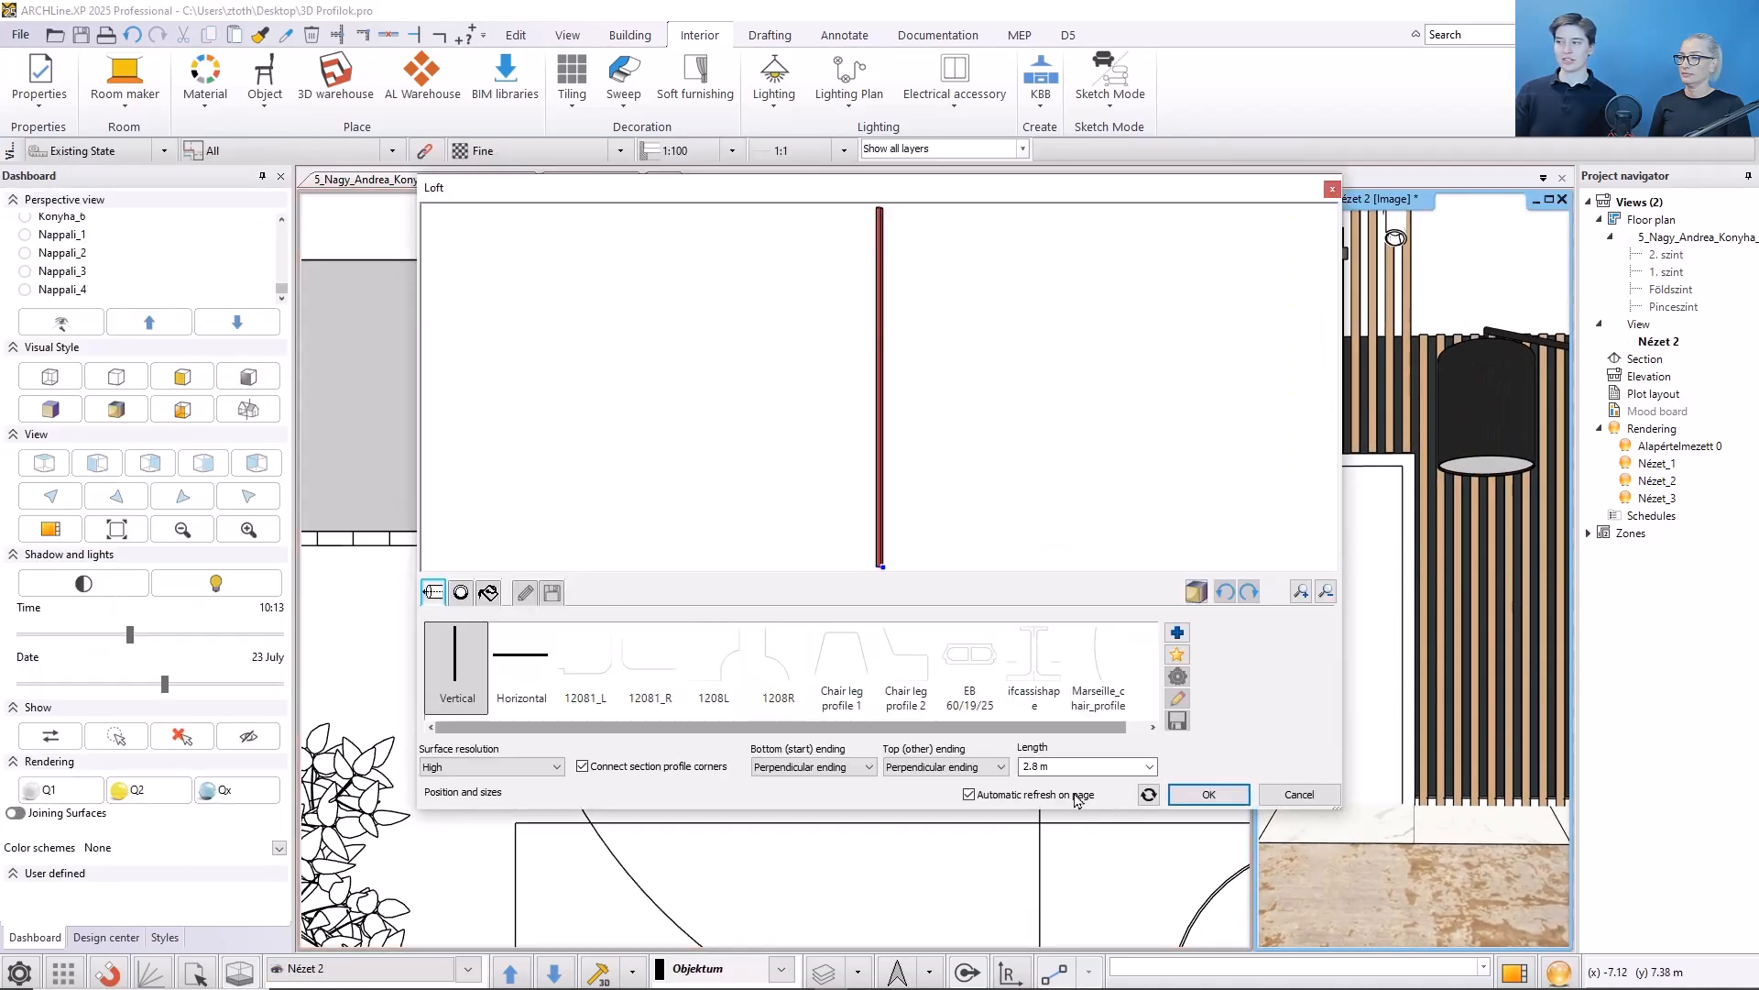
pyautogui.doubleClick(1072, 766)
pyautogui.write('0,7')
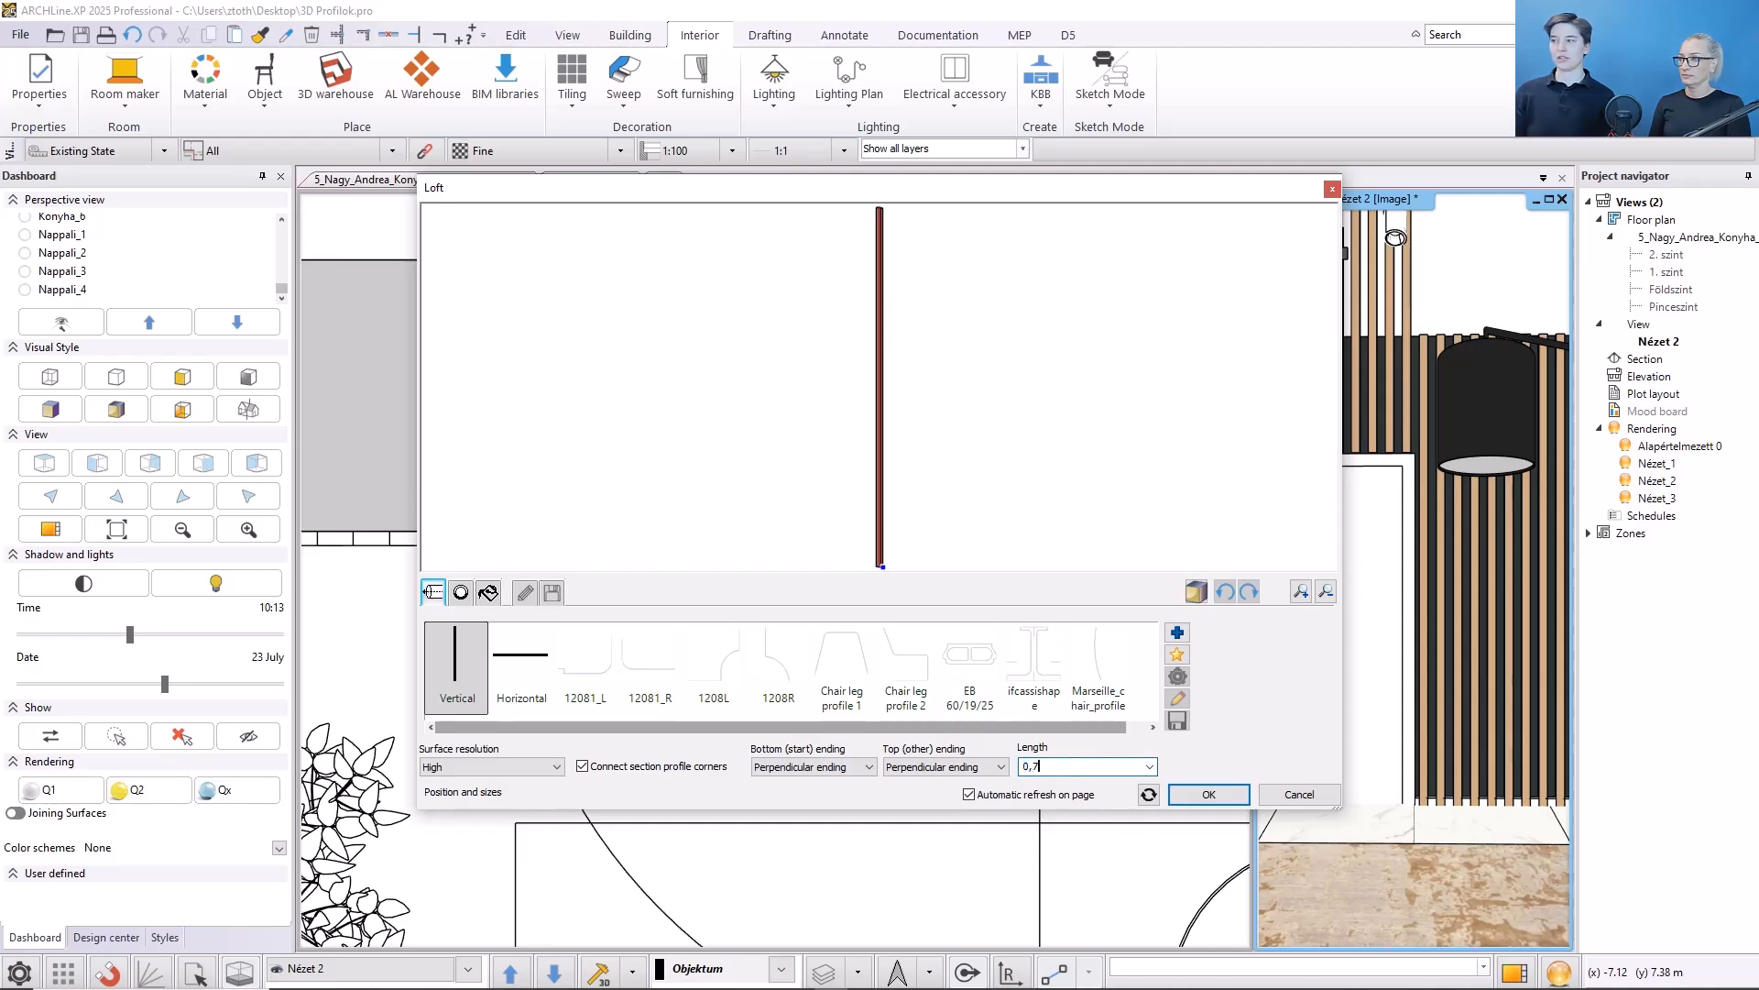
pyautogui.click(1191, 793)
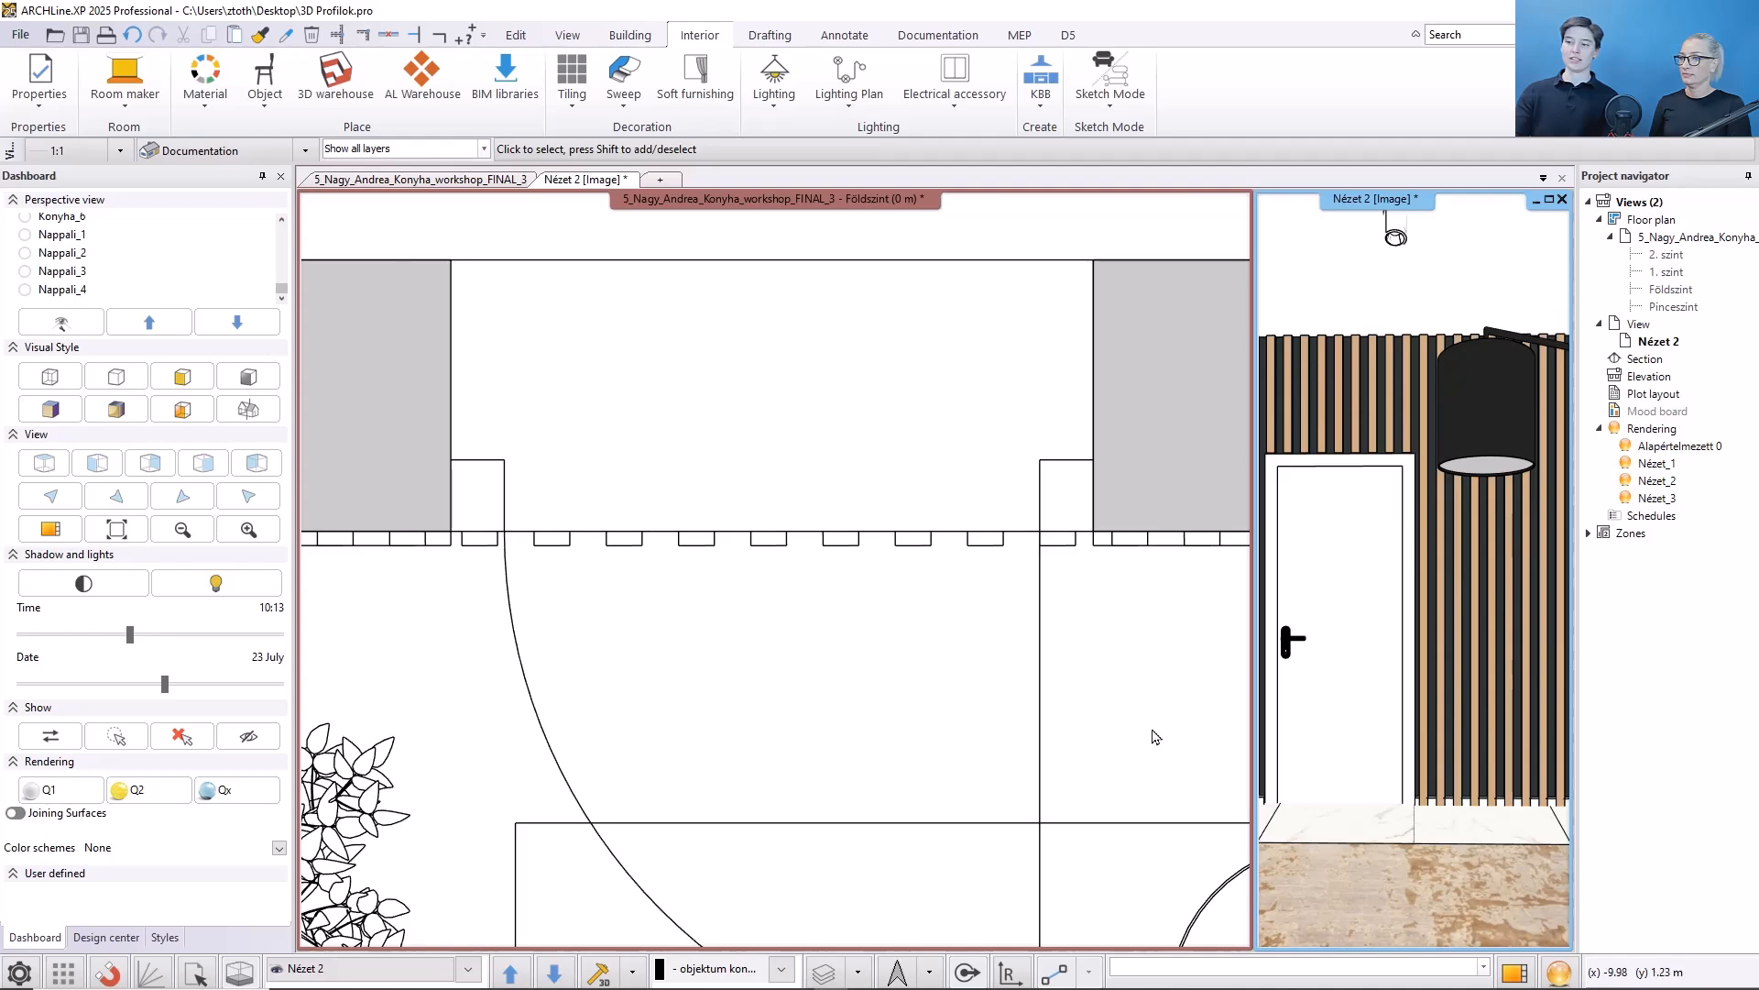
# - Move the skirting moulding's node at the left end of the slatted wall slightly outward, in front of the posts
pyautogui.click(1512, 972)
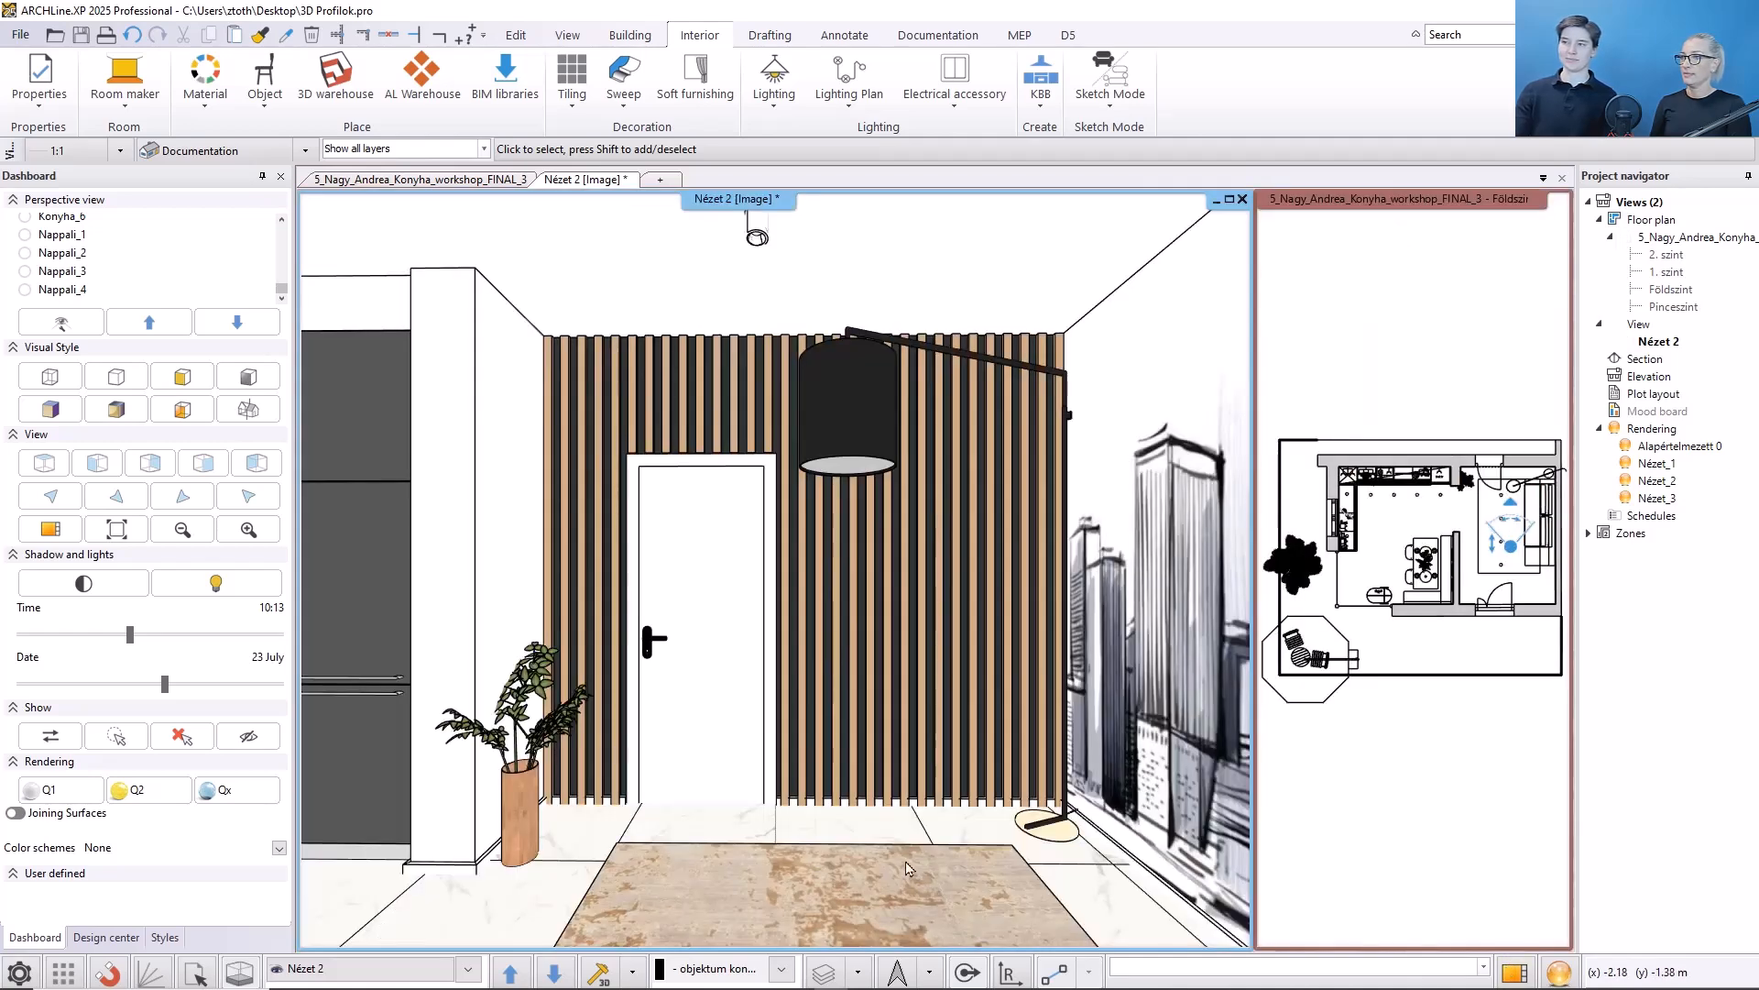
pyautogui.scroll(3, 768, 919)
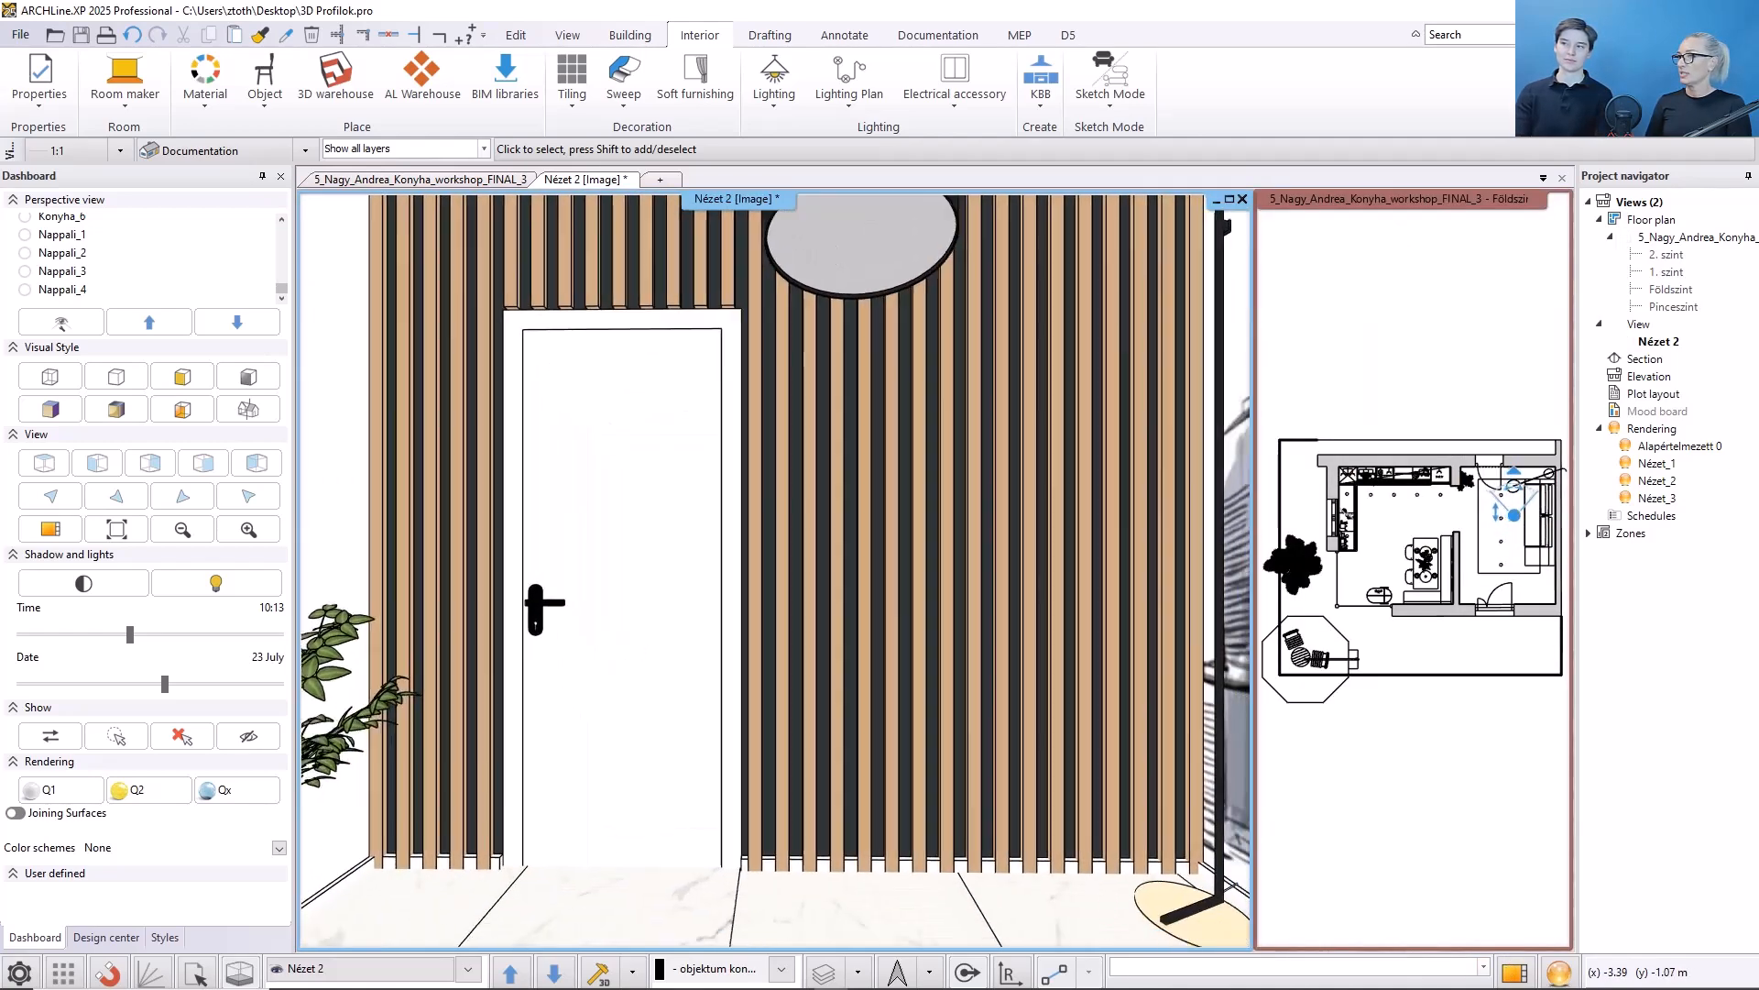
pyautogui.click(740, 832)
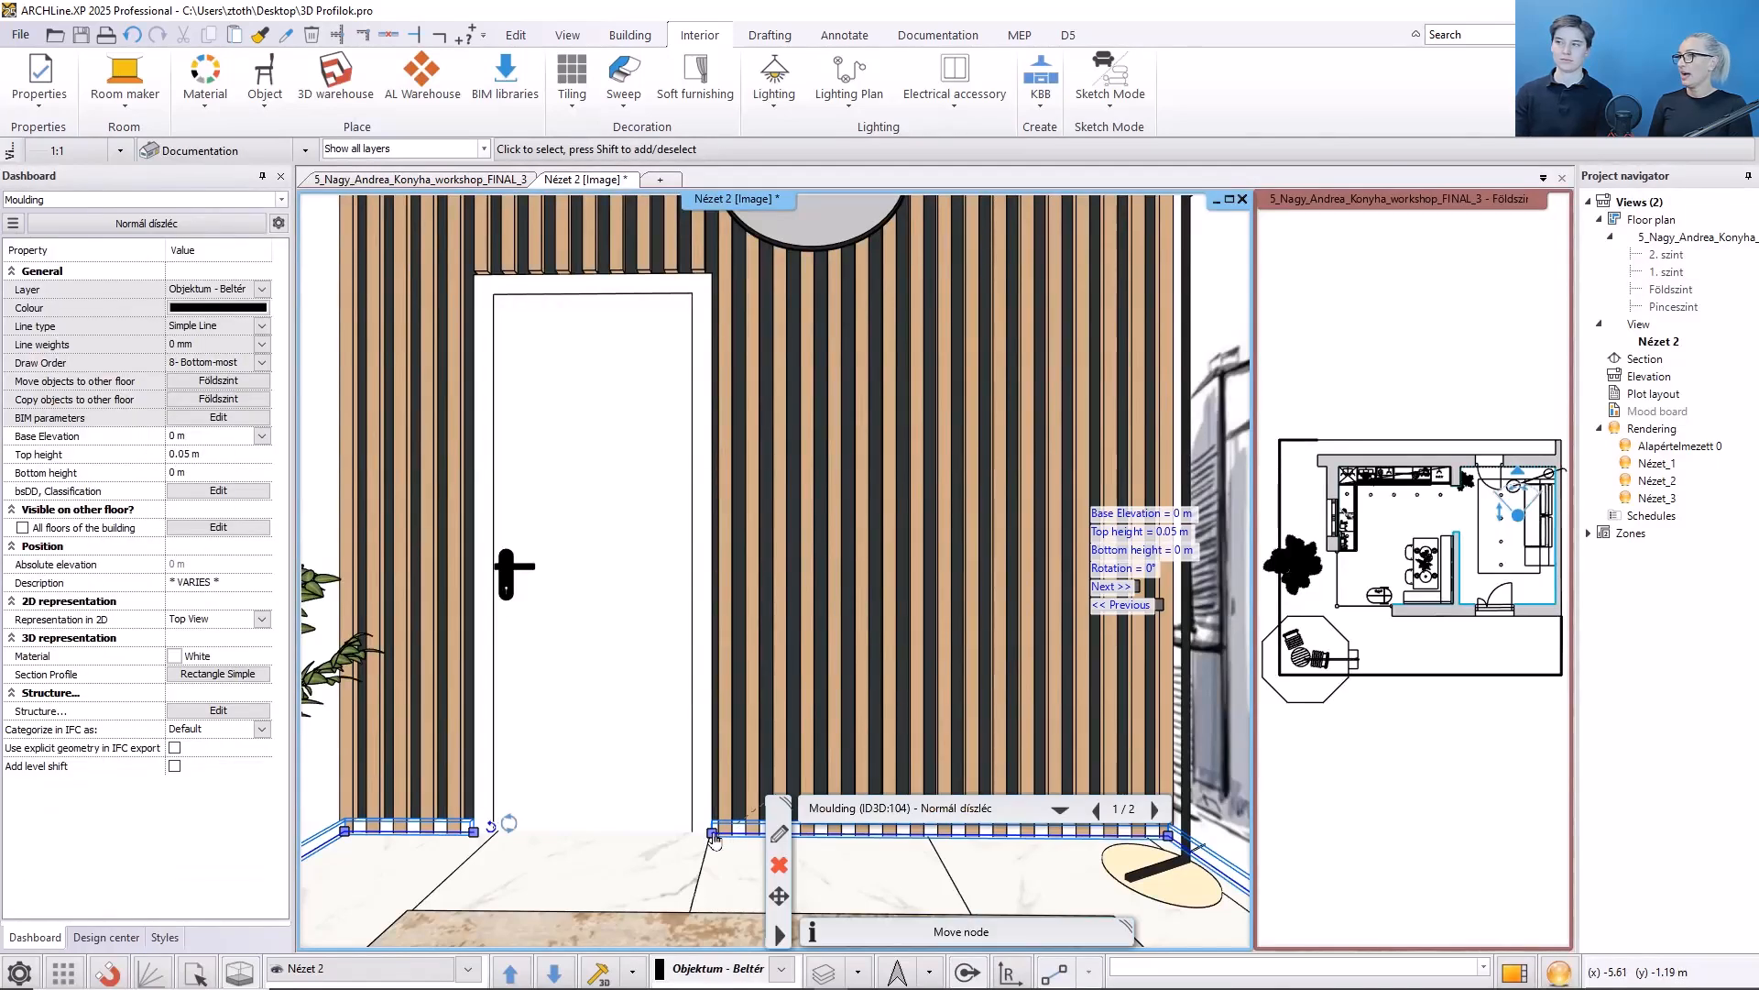
pyautogui.click(712, 832)
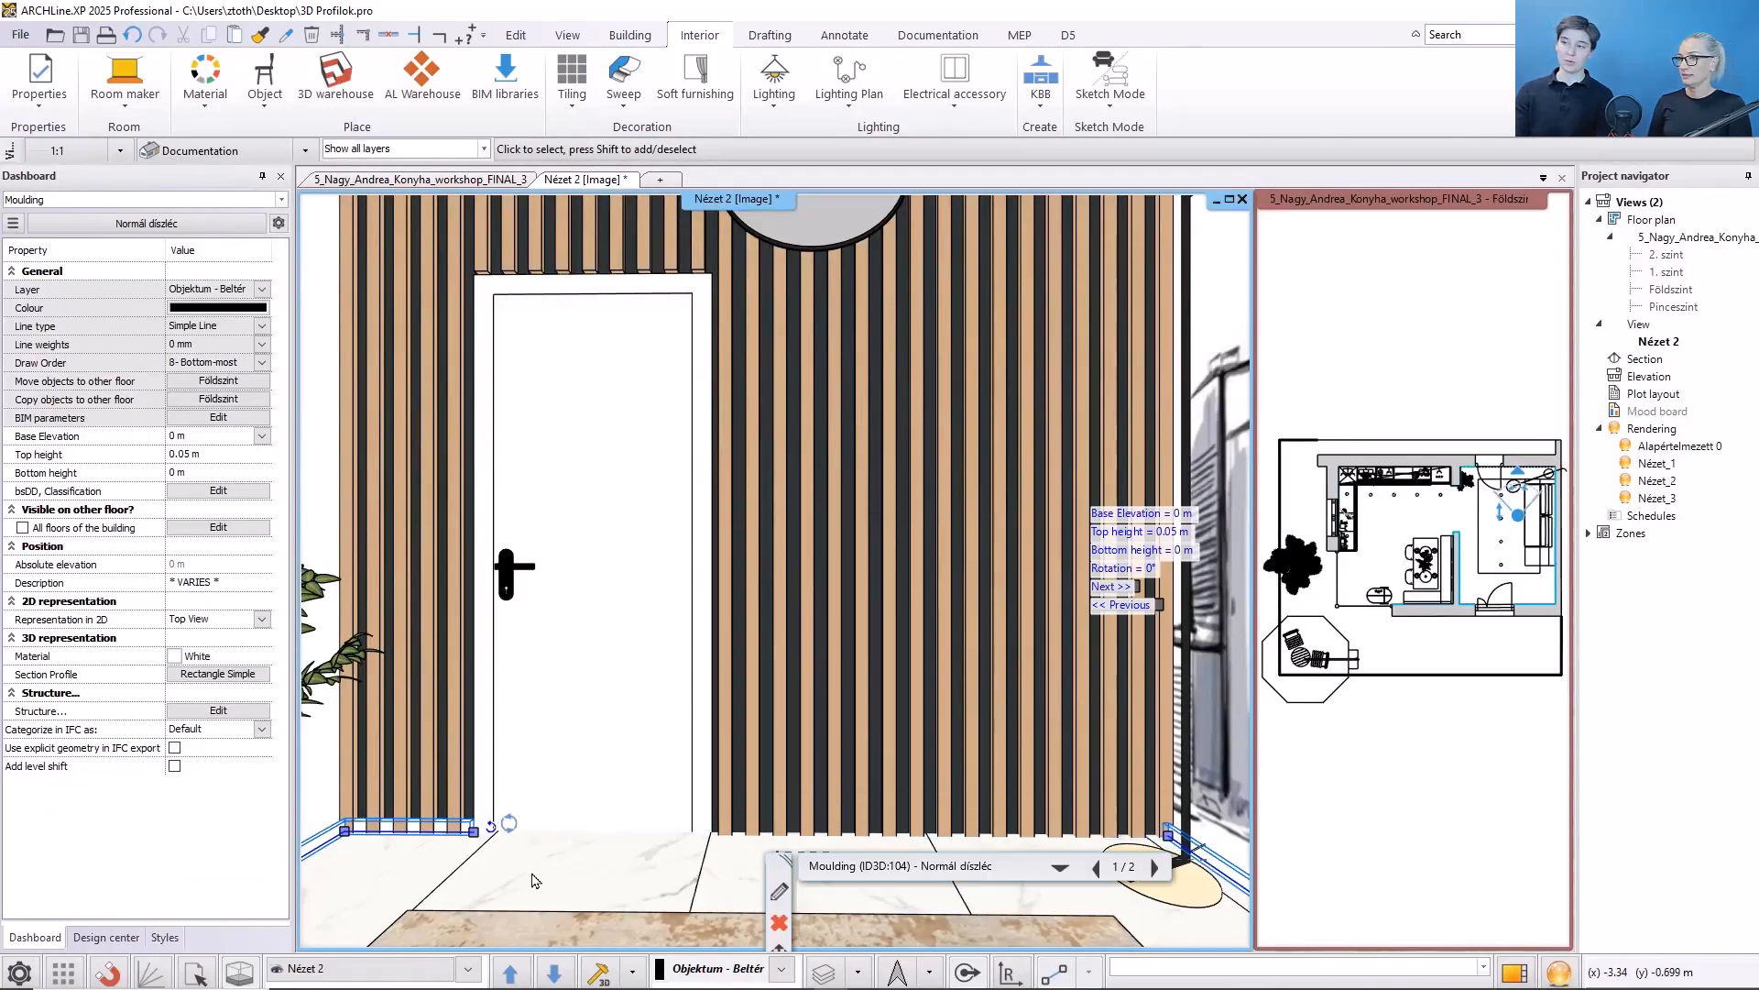
pyautogui.click(473, 832)
pyautogui.click(560, 571)
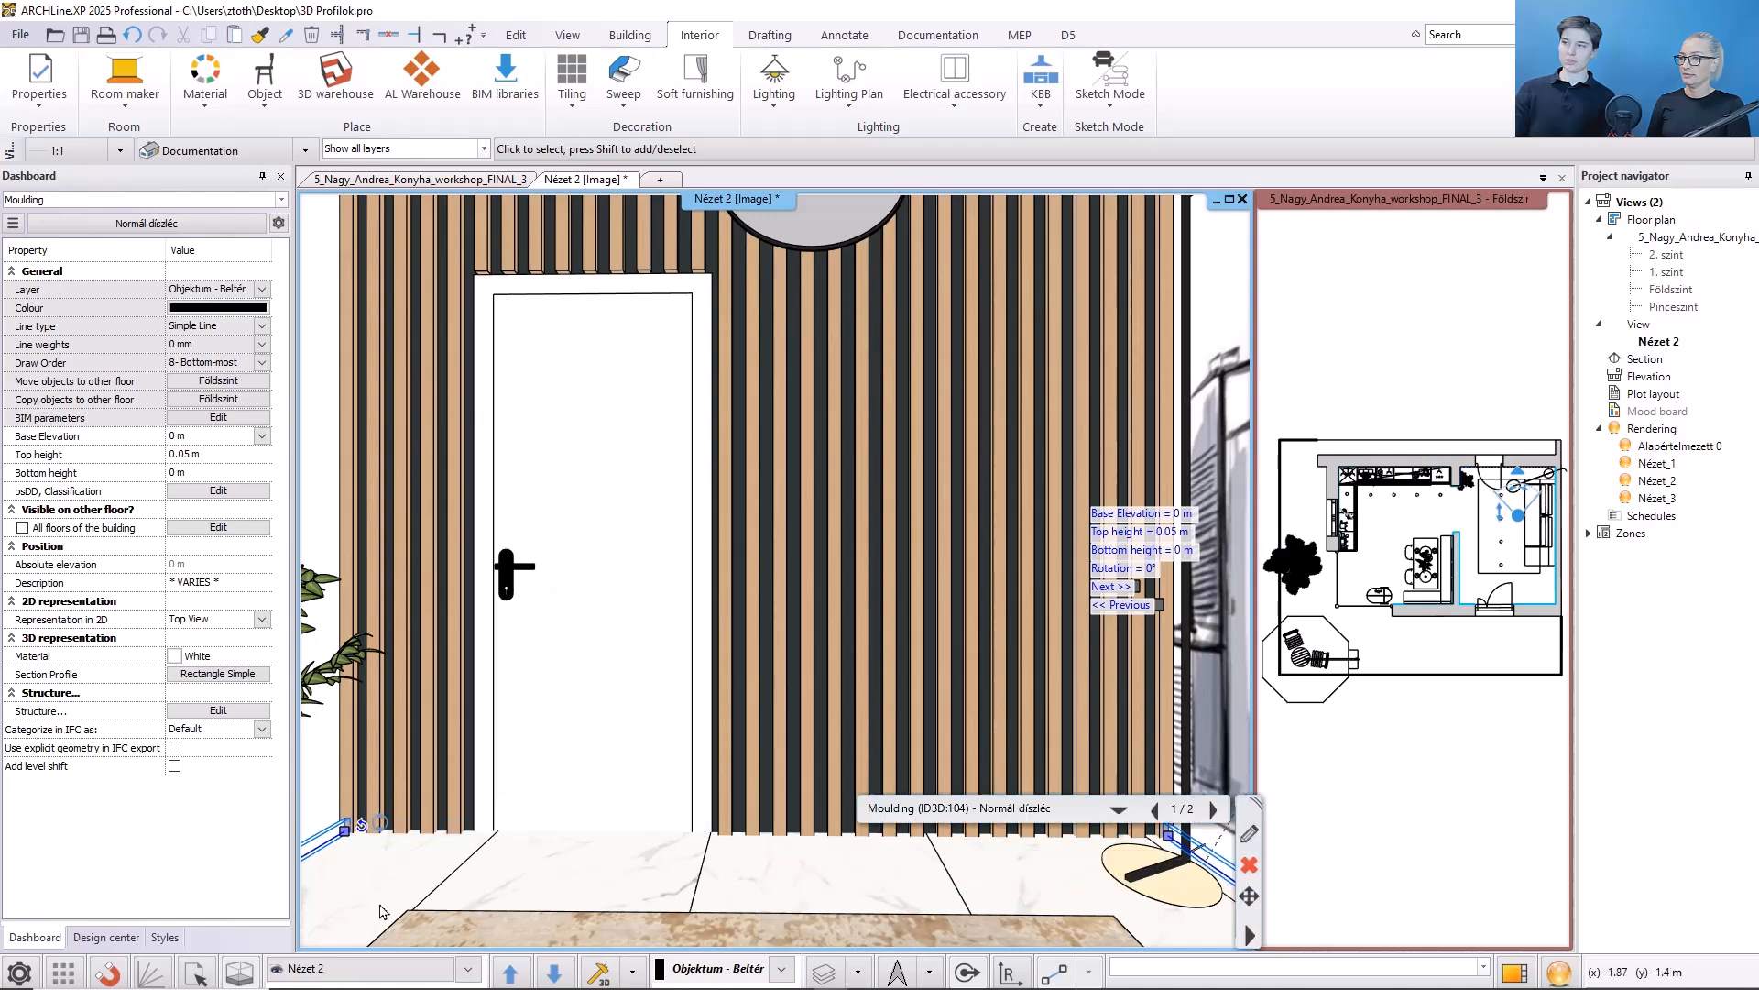
pyautogui.click(1393, 826)
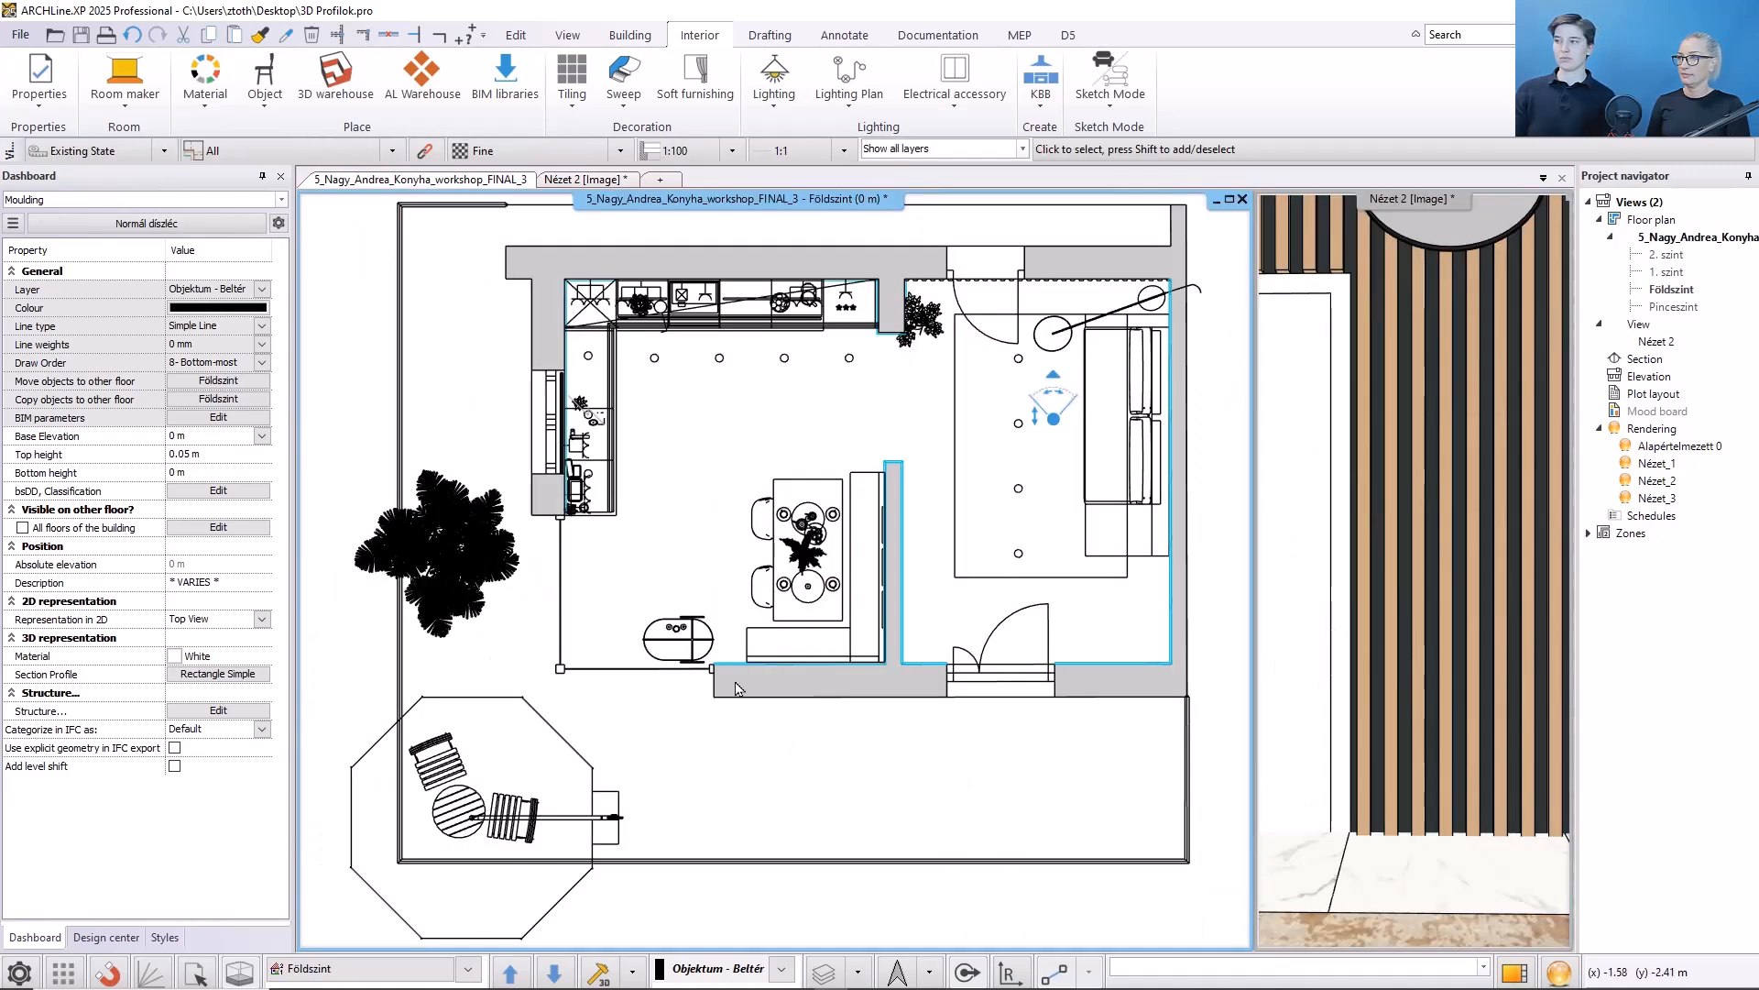
pyautogui.scroll(4, 706, 486)
pyautogui.scroll(5, 705, 486)
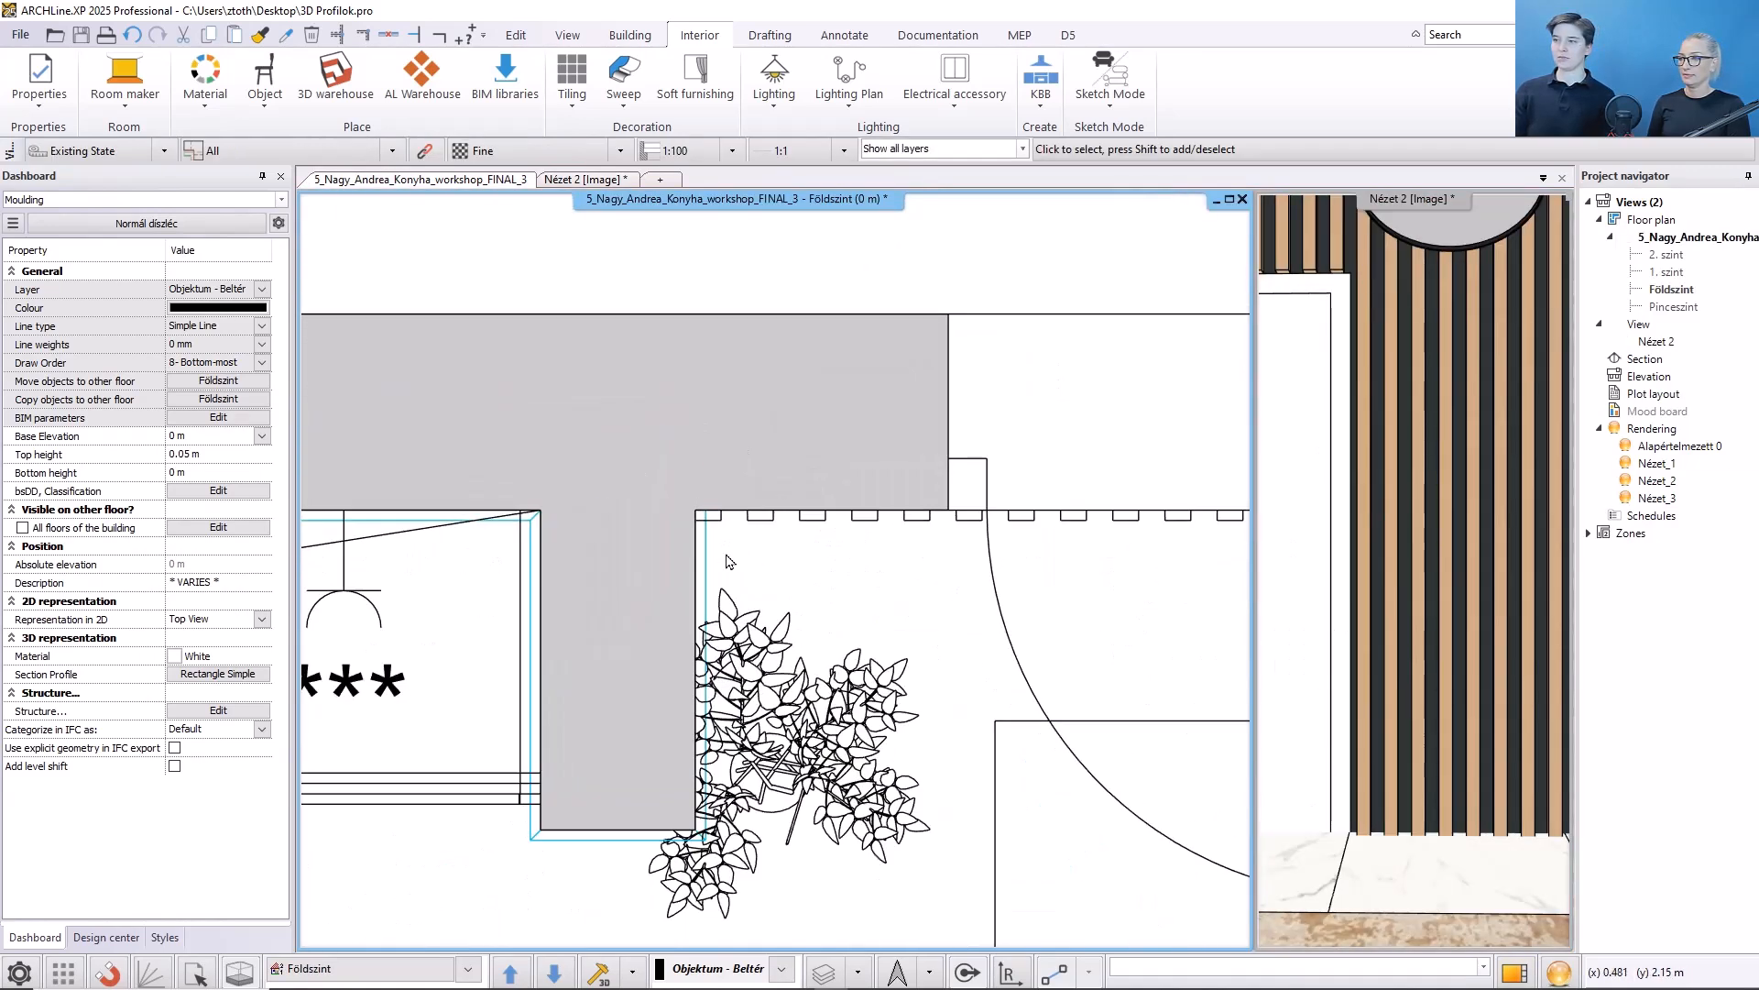
pyautogui.click(699, 513)
pyautogui.click(700, 504)
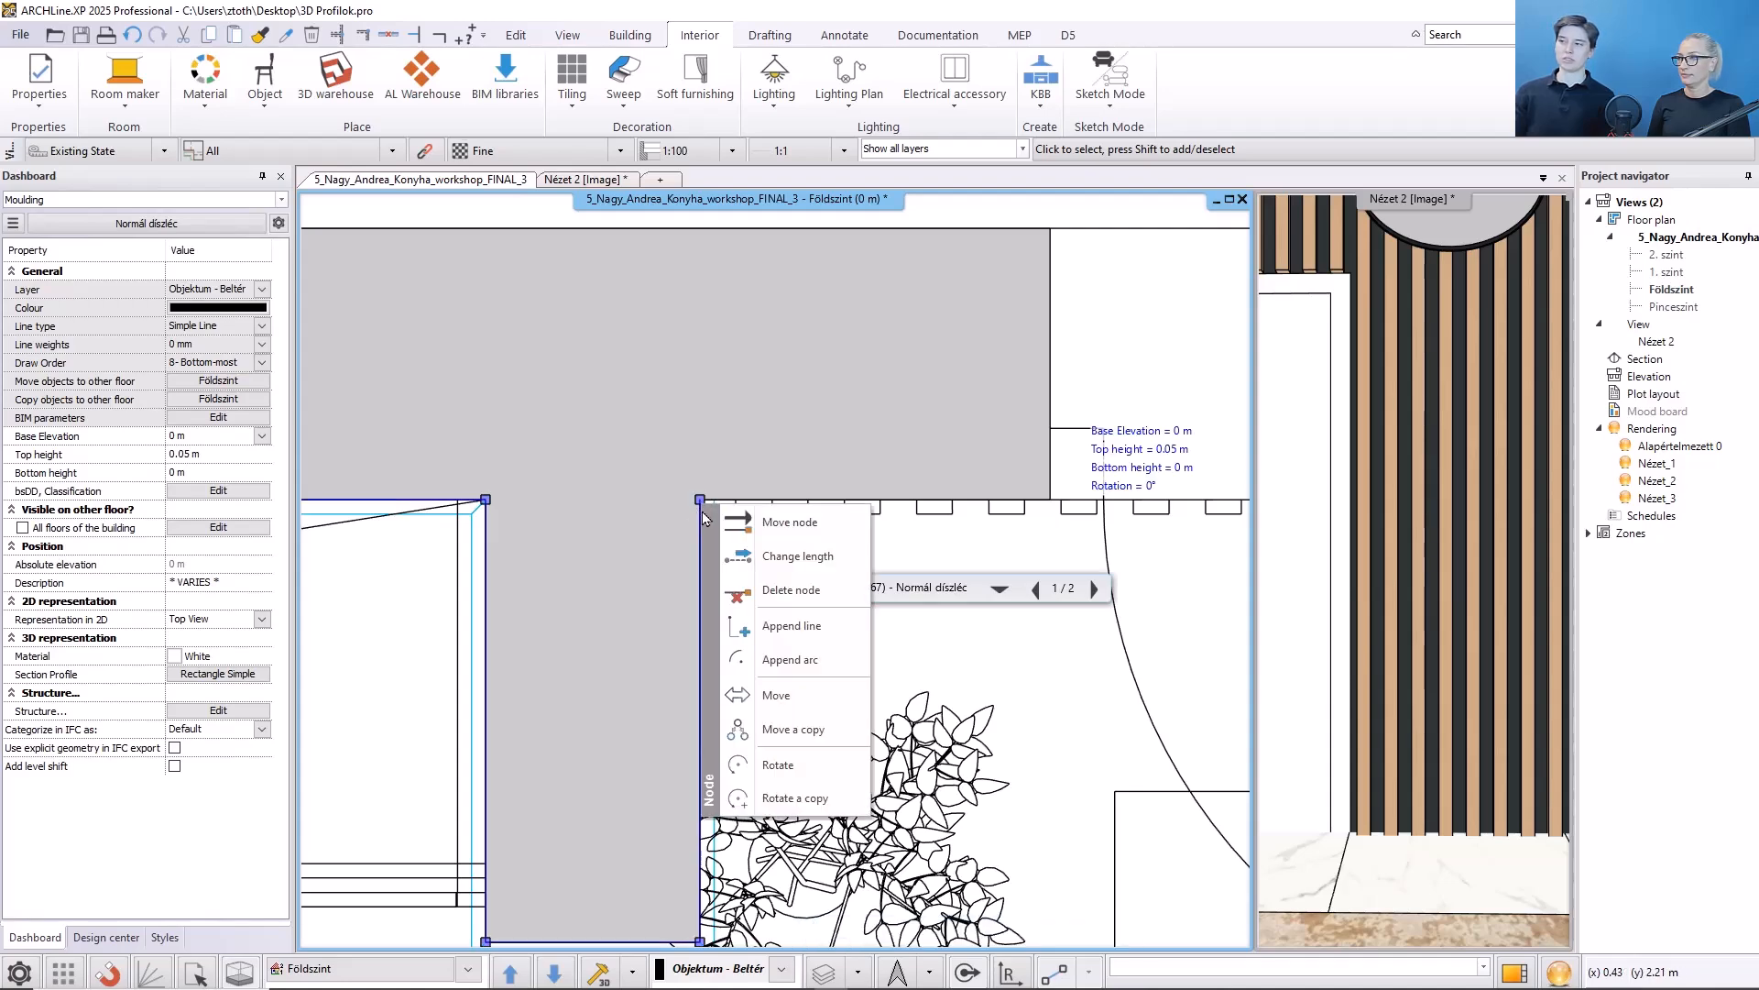
pyautogui.click(729, 523)
pyautogui.click(713, 501)
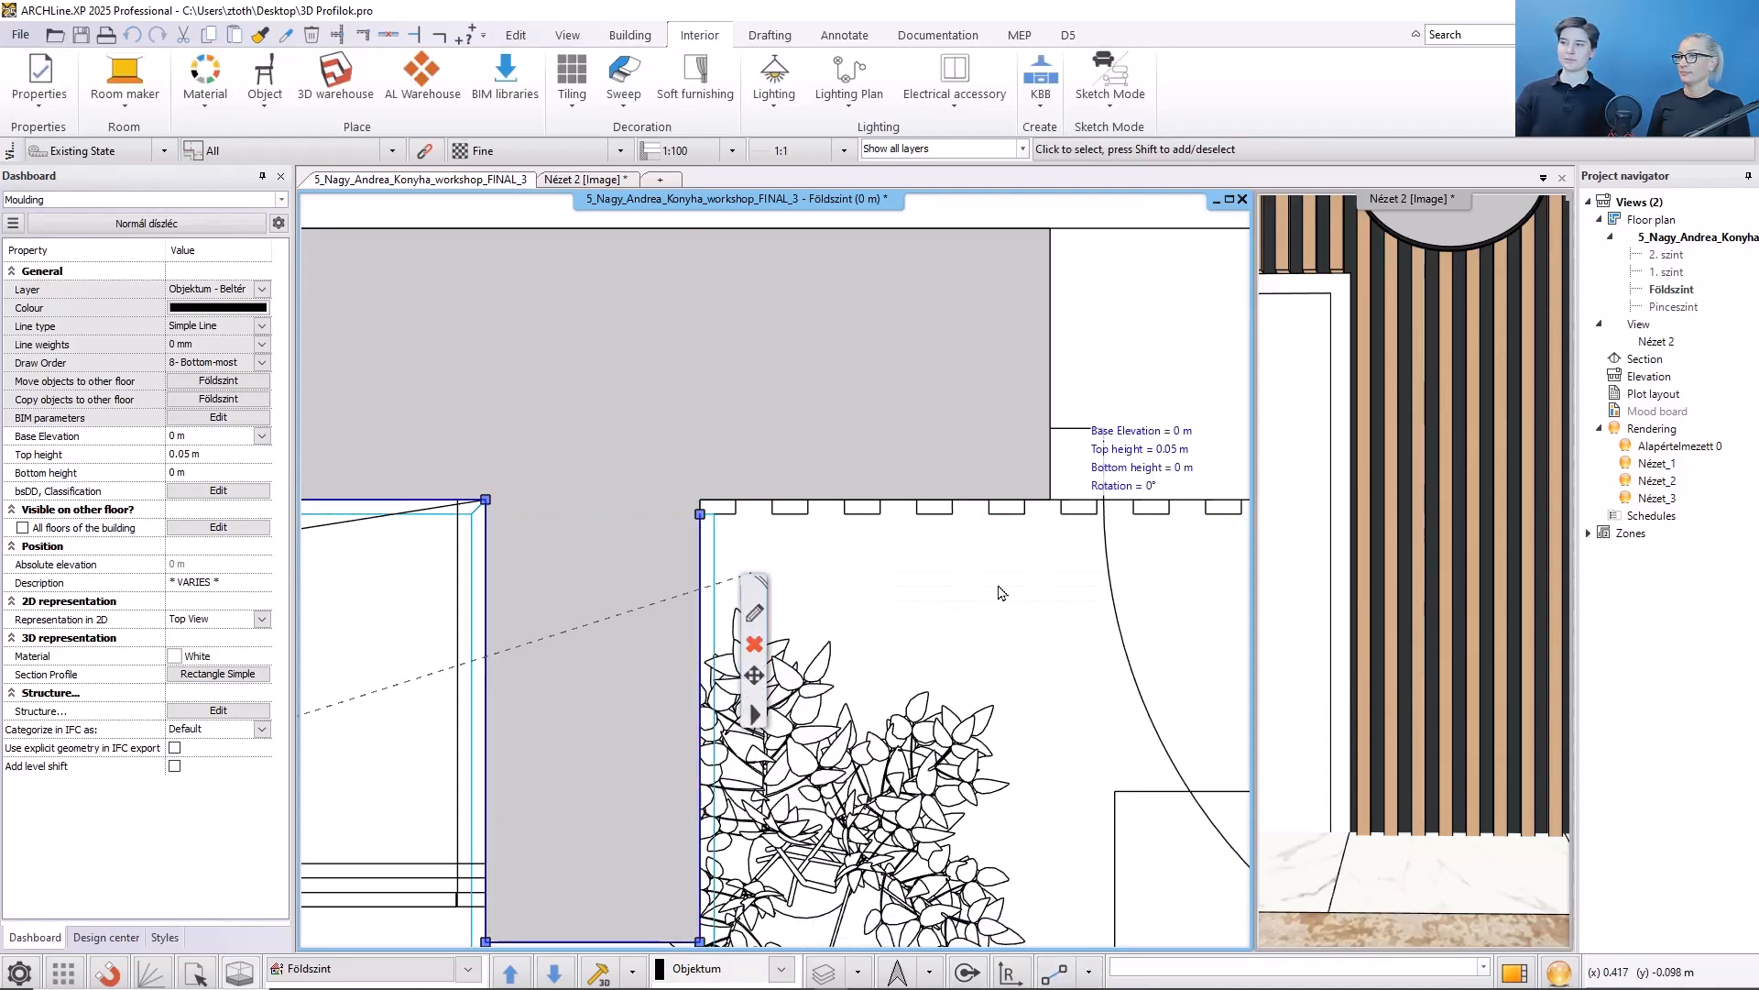
# - Move the moulding's node at the other end of the slatted wall slightly outward, in front of the posts
pyautogui.moveTo(1002, 593); pyautogui.dragTo(328, 623, button='middle')
pyautogui.moveTo(1066, 559); pyautogui.dragTo(482, 565, button='middle')
pyautogui.moveTo(1122, 517); pyautogui.dragTo(389, 518, button='middle')
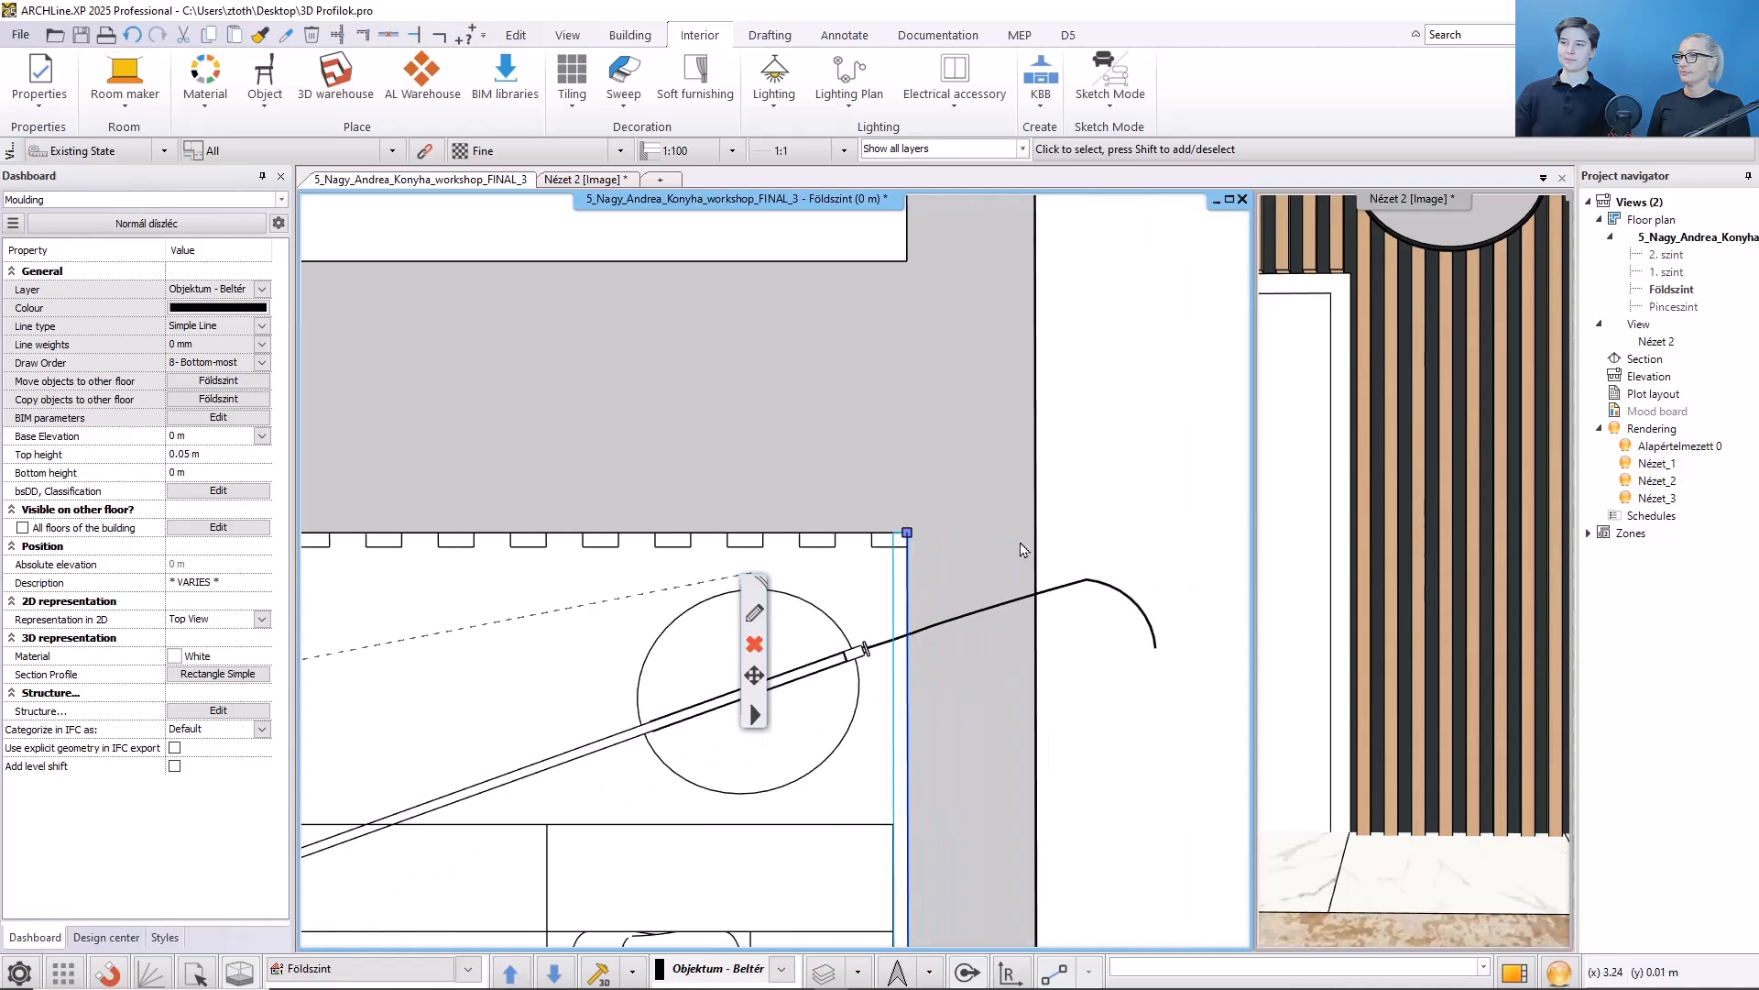
pyautogui.click(906, 533)
pyautogui.click(948, 570)
pyautogui.click(907, 547)
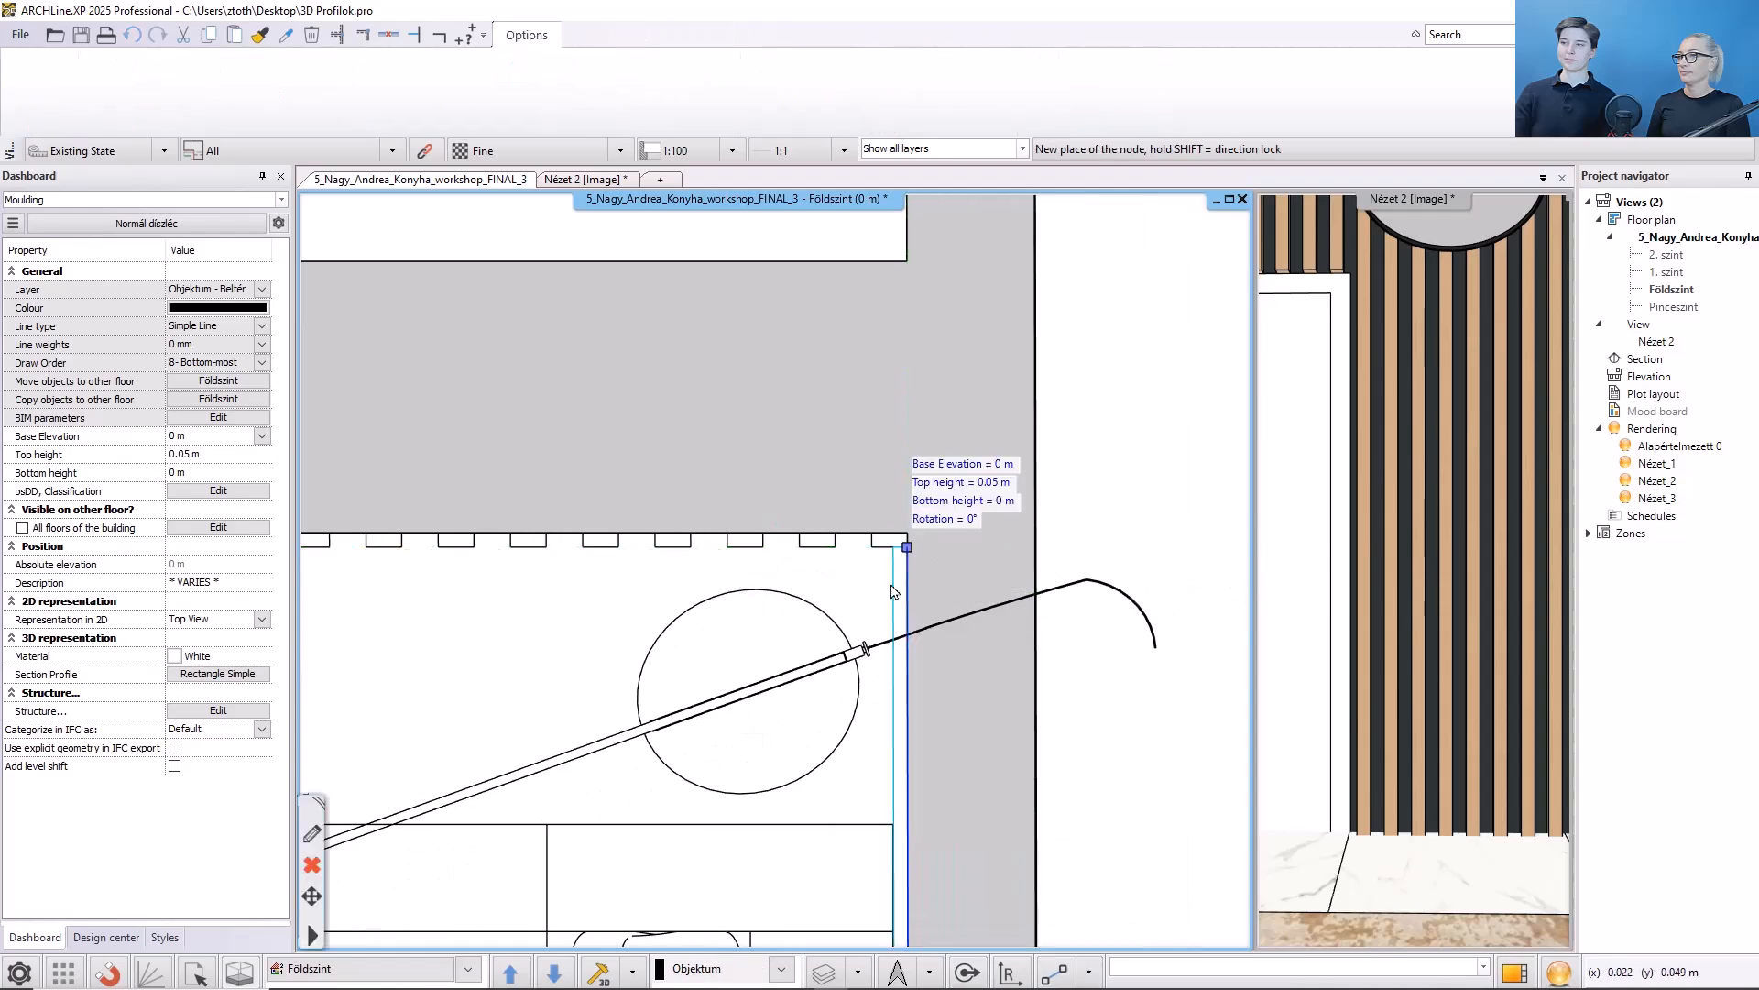
pyautogui.click(849, 604)
pyautogui.scroll(-5, 869, 609)
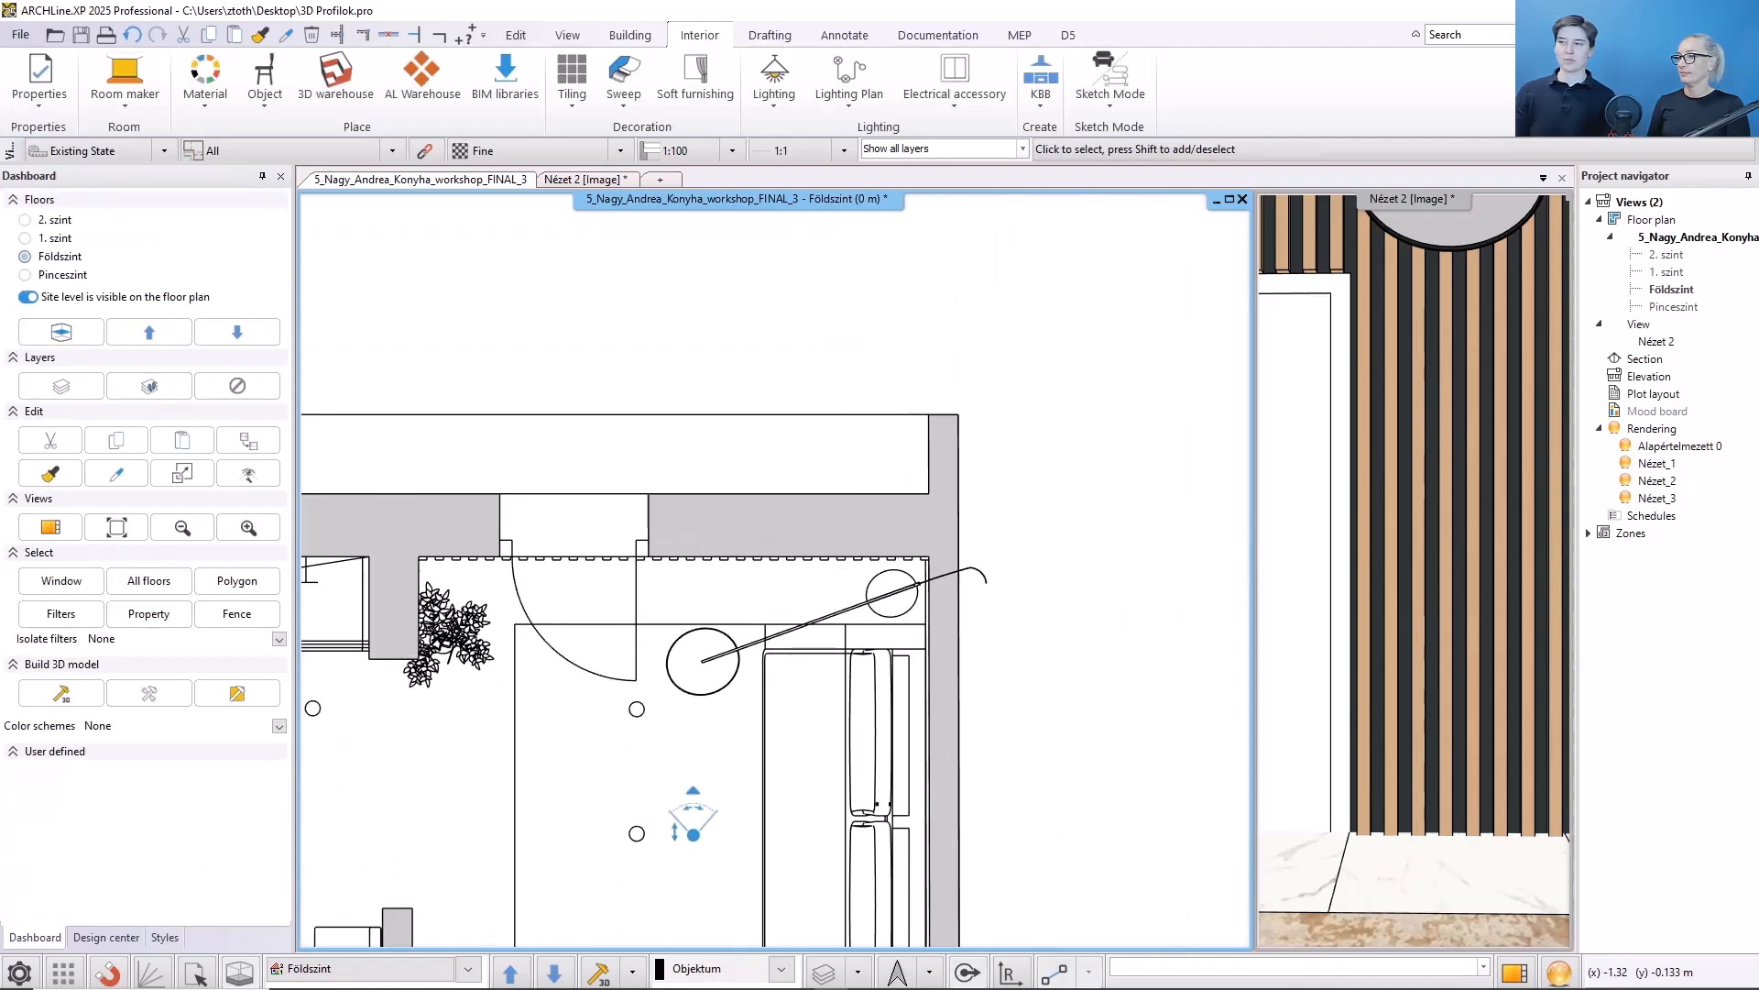
# - Show the sofa in the 3D view to inspect the slatted wall from that side
pyautogui.click(1306, 728)
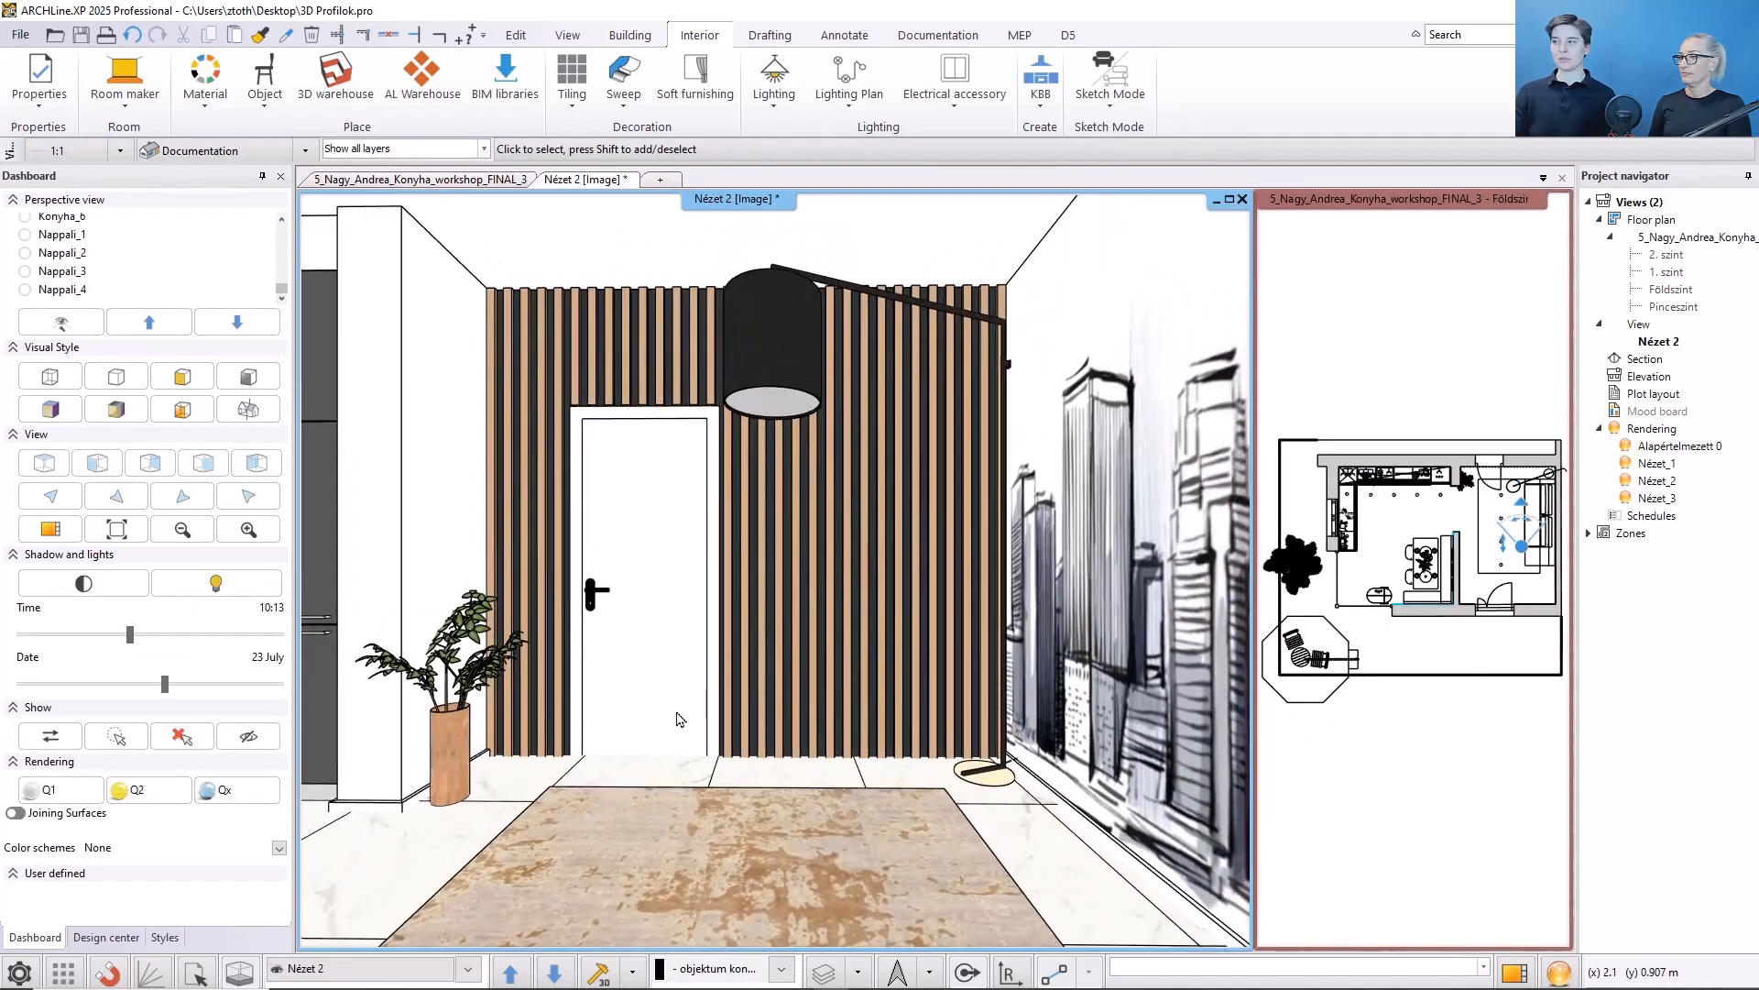
pyautogui.click(1547, 538)
pyautogui.rightClick(1548, 540)
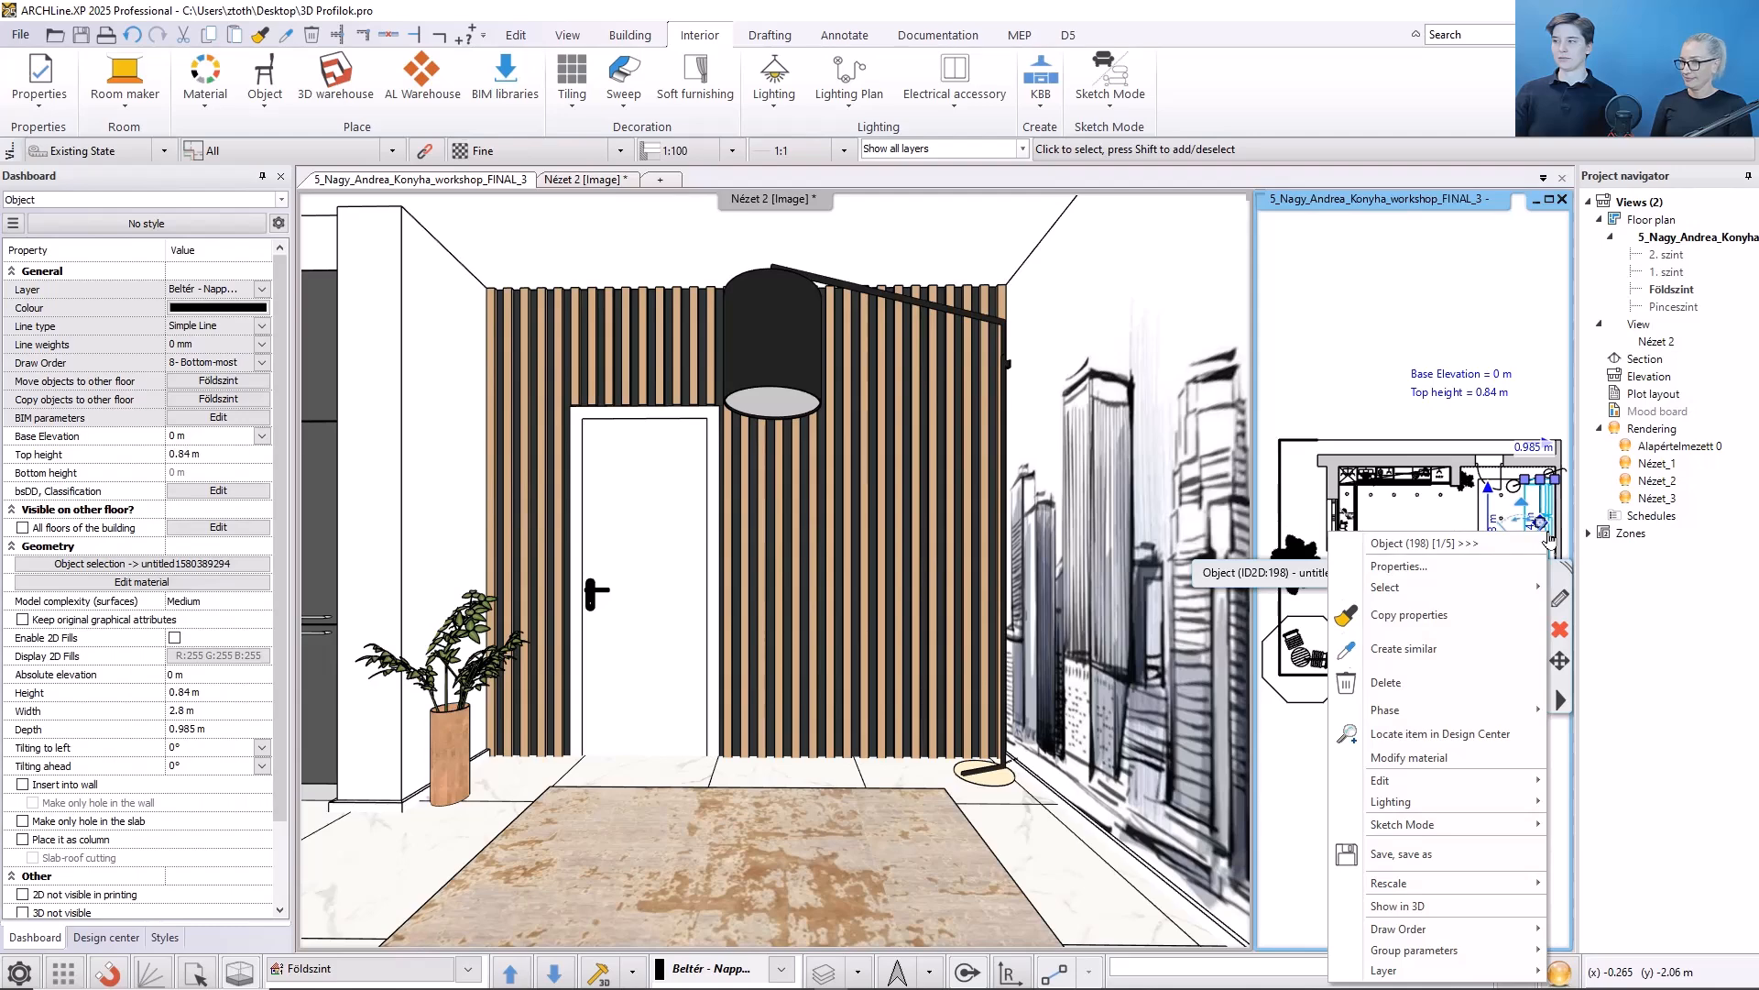
pyautogui.click(1416, 909)
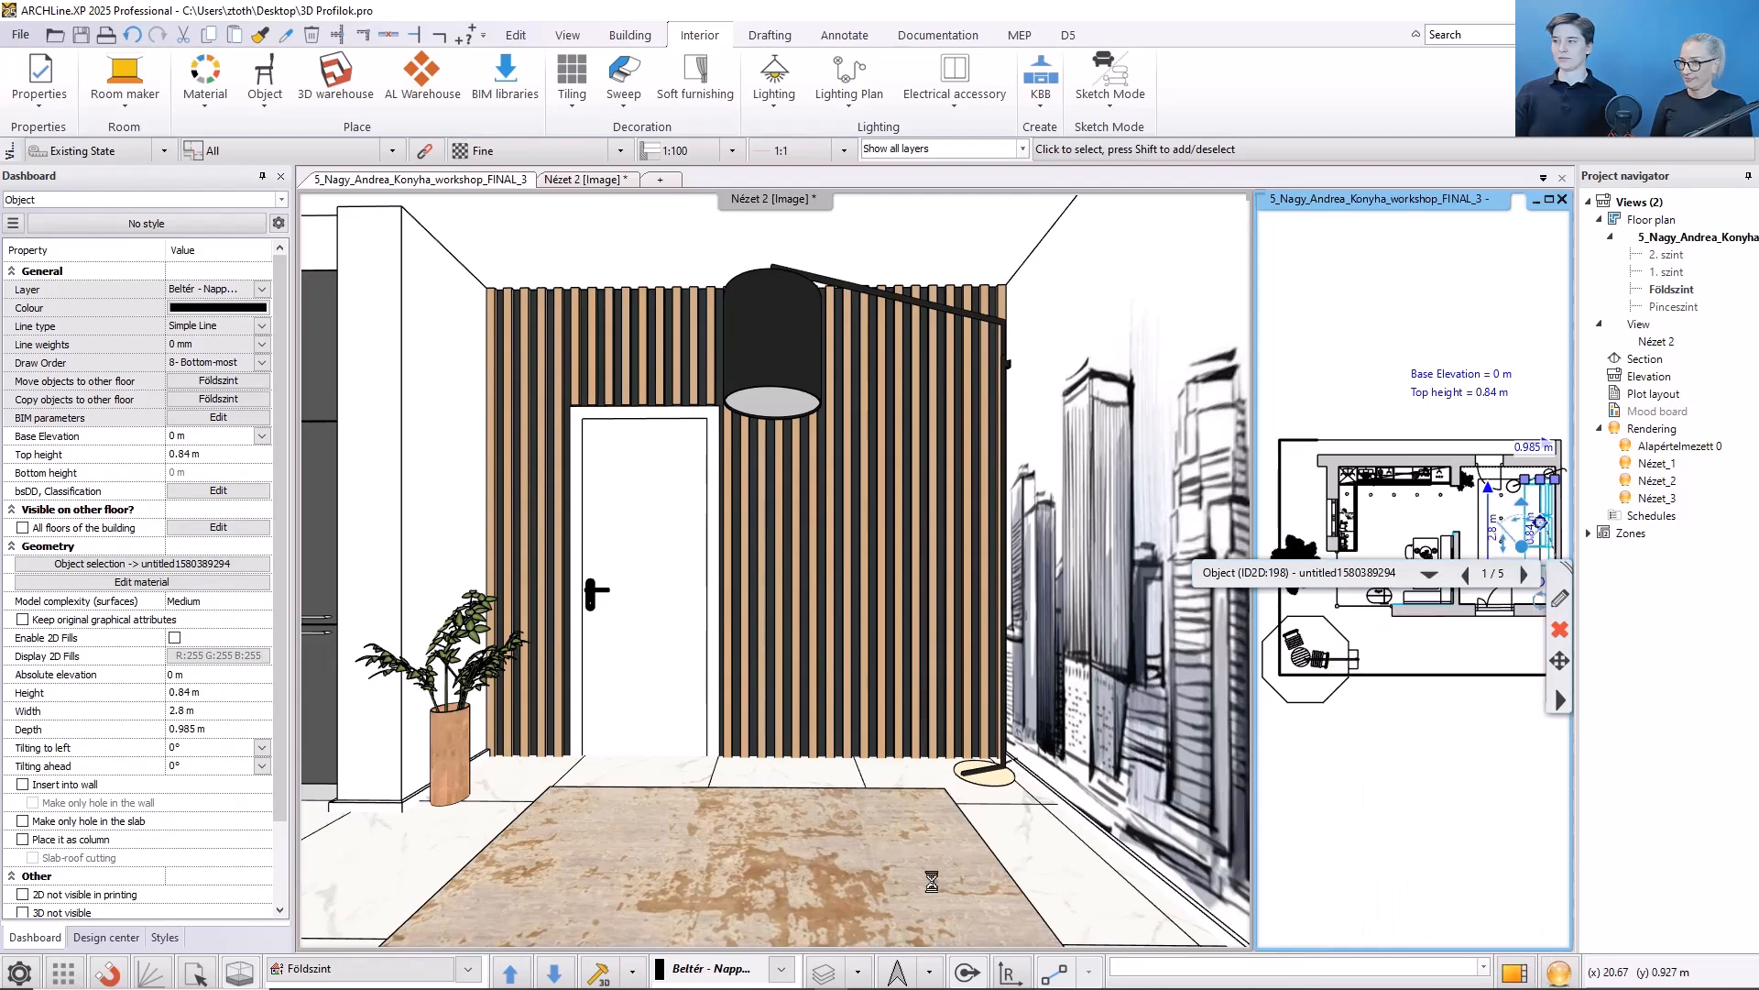
pyautogui.click(261, 534)
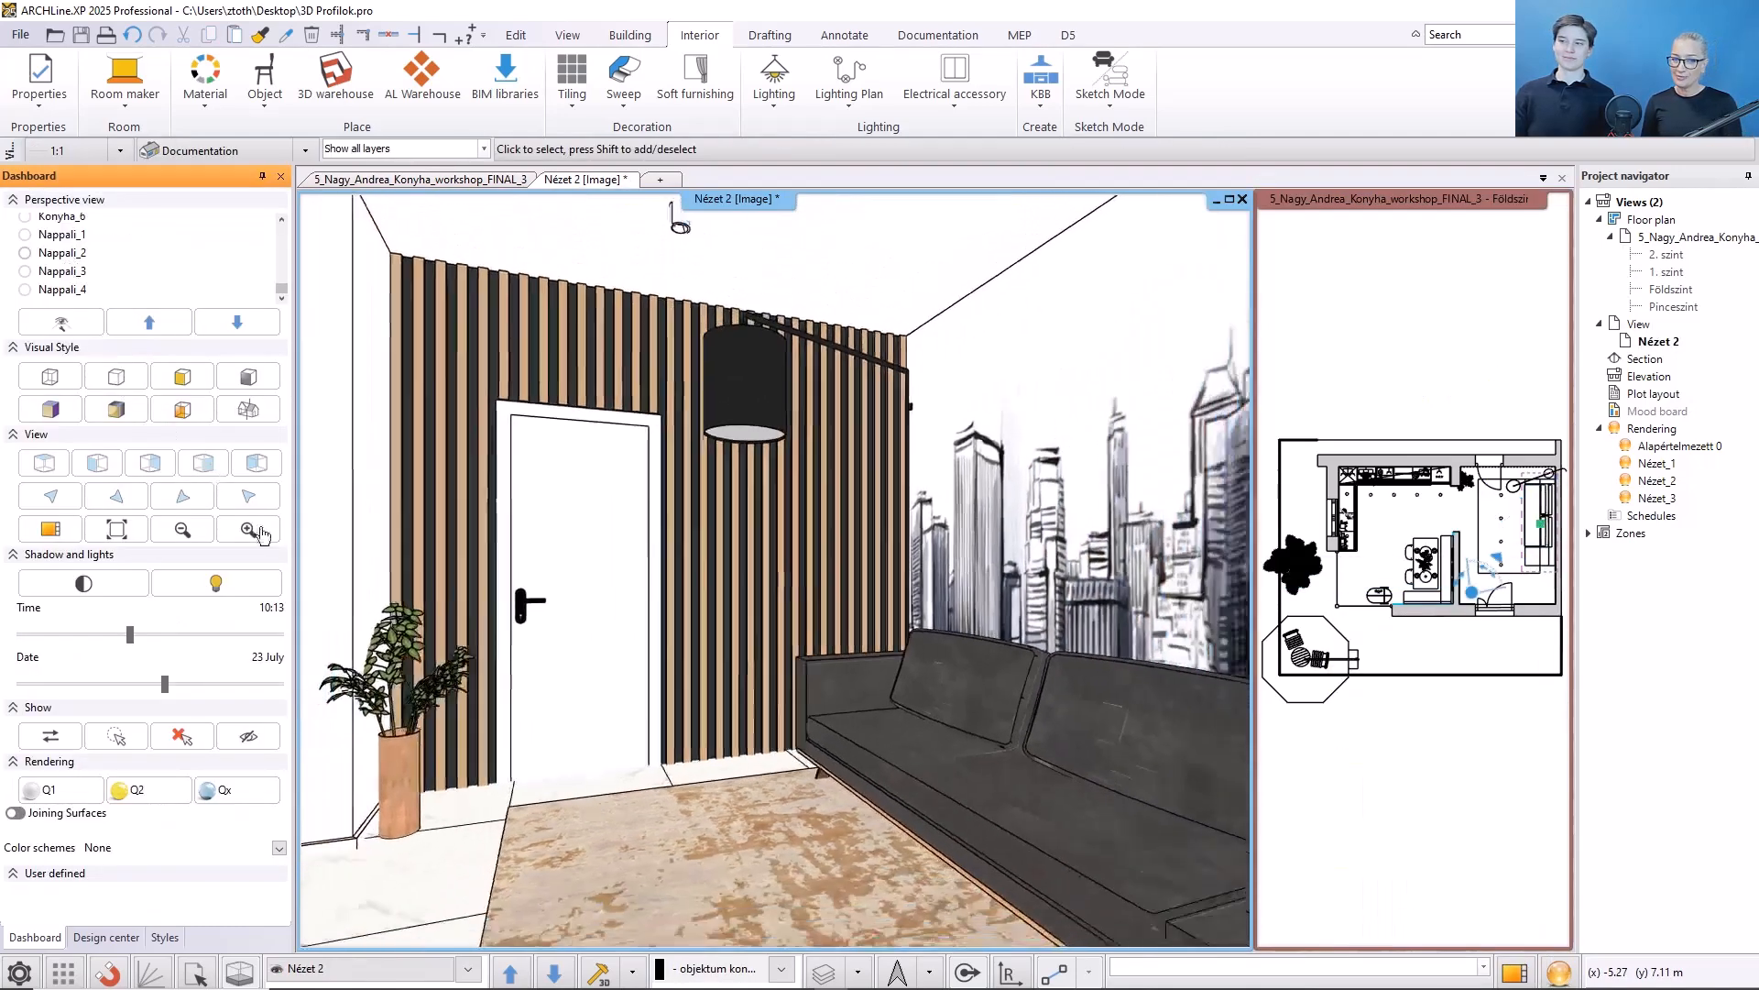